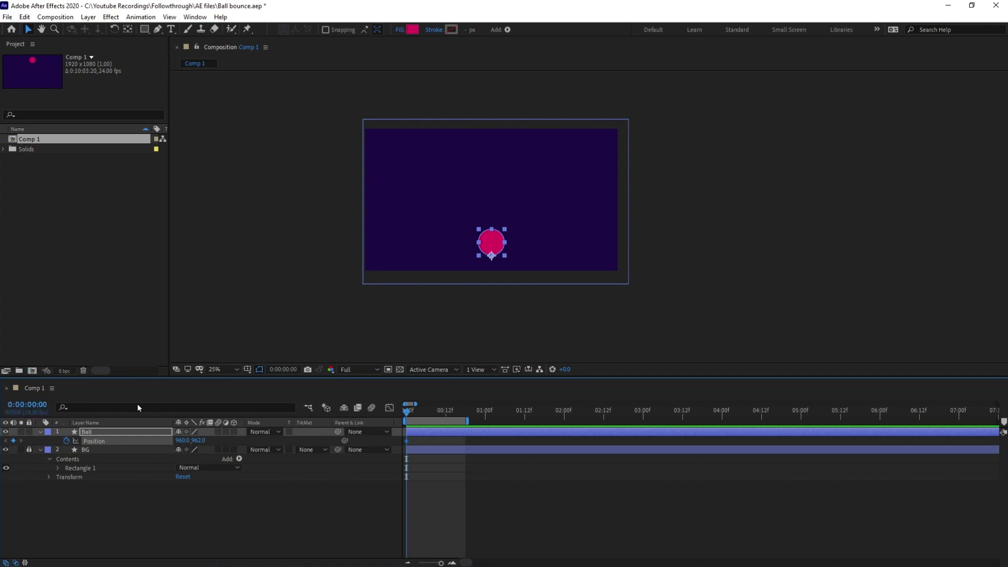
# Add a raised Position keyframe for the Ball at frame 8 with Y at 786, and time-reverse the two Position keyframes.
pyautogui.click(38, 409)
pyautogui.write('8')
pyautogui.press('Return')
pyautogui.moveTo(491, 242); pyautogui.dragTo(491, 218)
pyautogui.moveTo(438, 438); pyautogui.dragTo(401, 439)
pyautogui.rightClick(406, 443)
pyautogui.click(577, 537)
# Copy the Ball's raised Position keyframe to frame 16 and trim the work area to end there, previewing the bounce.
pyautogui.click(29, 405)
pyautogui.write('16')
pyautogui.press('Return')
pyautogui.hotkey('ctrl', 'c')
pyautogui.hotkey('ctrl', 'v')
pyautogui.moveTo(466, 422); pyautogui.dragTo(461, 421)
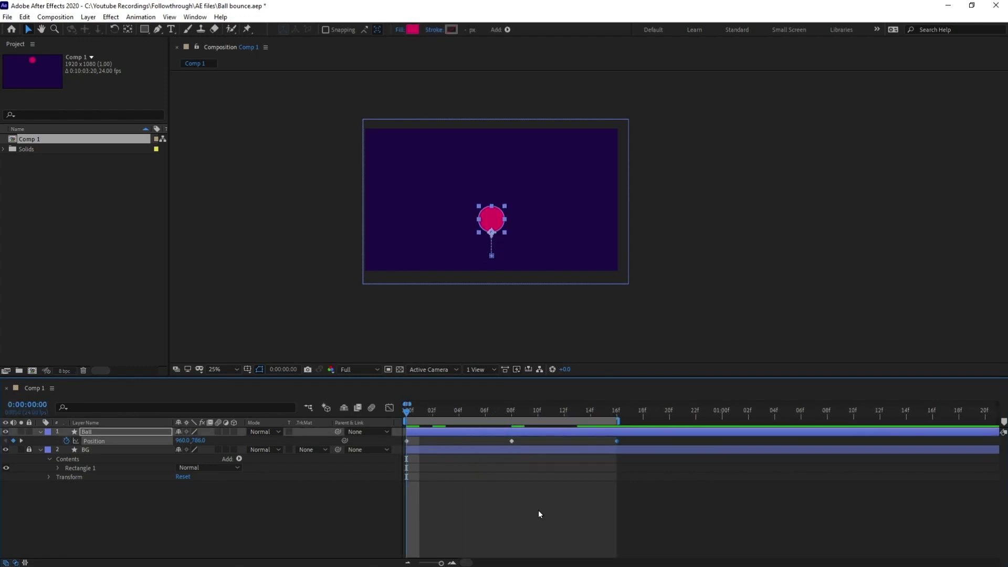
pyautogui.press('space')
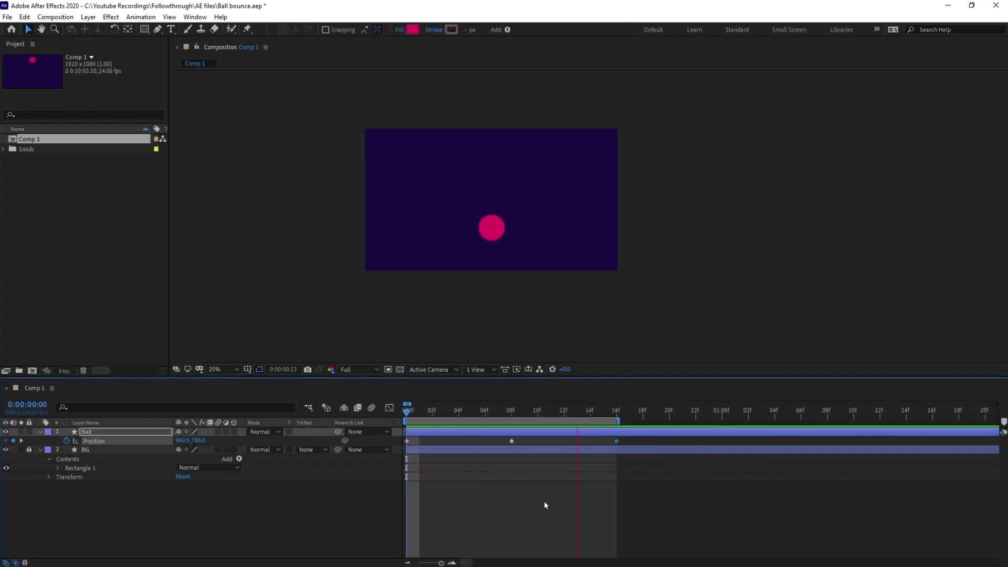
pyautogui.press('space')
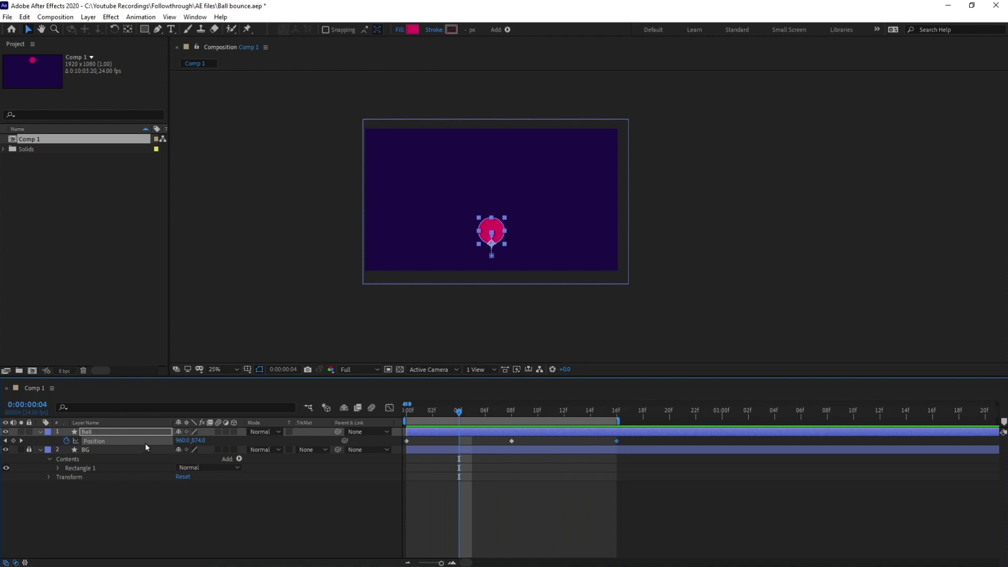
# Separate the Ball's Position into X and Y dimensions and remove all X Position keyframes.
pyautogui.rightClick(146, 444)
pyautogui.click(218, 311)
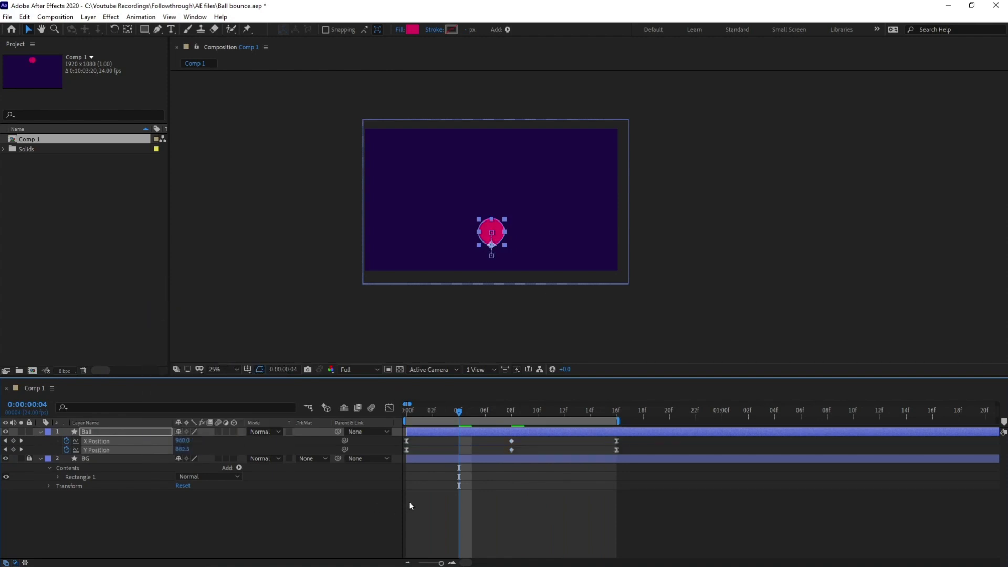
pyautogui.click(66, 441)
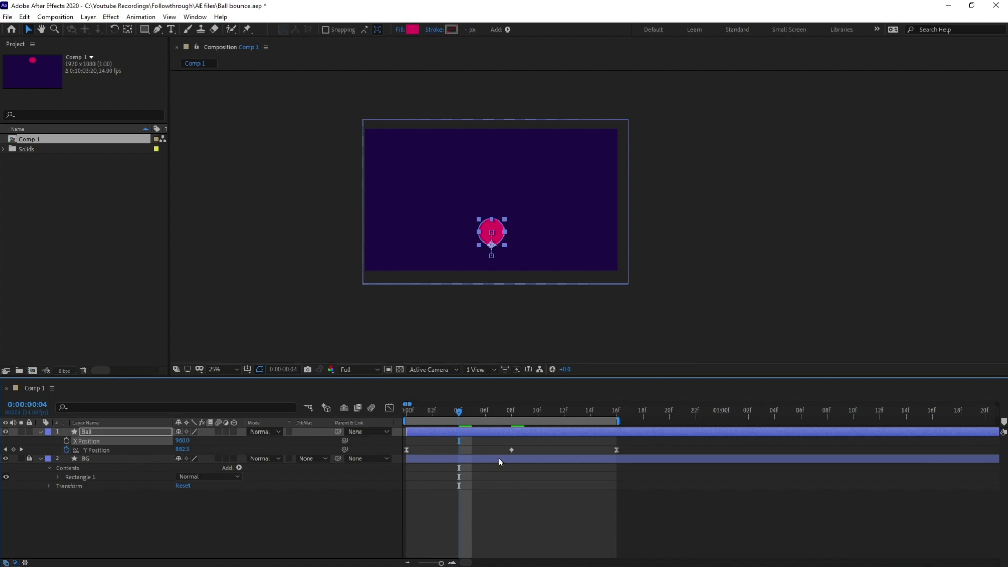
# Easy-ease the Ball's Y Position keyframes and reshape the value graph with gentle ends and a sharp impact at frame 8.
pyautogui.moveTo(638, 445); pyautogui.dragTo(400, 456)
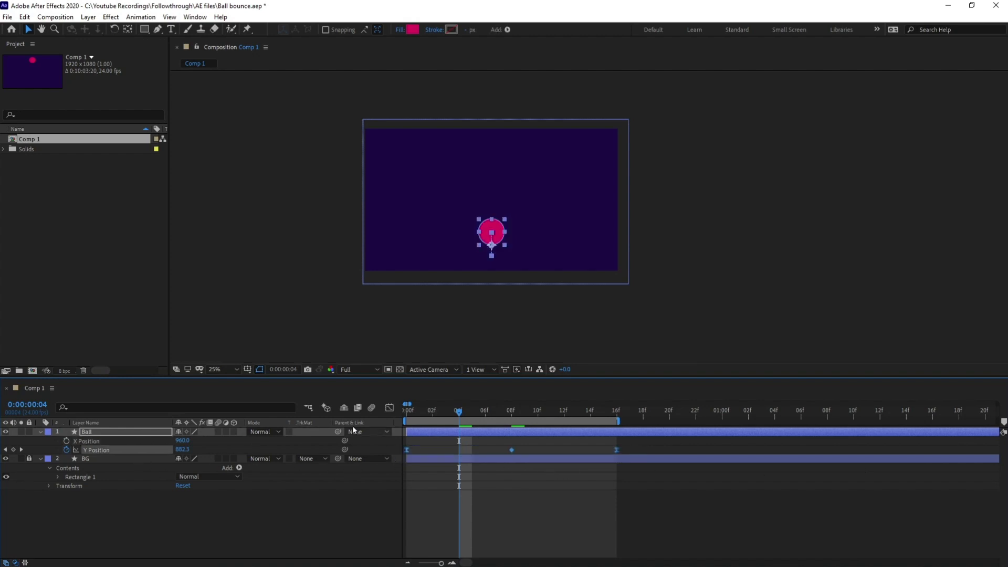
pyautogui.click(389, 409)
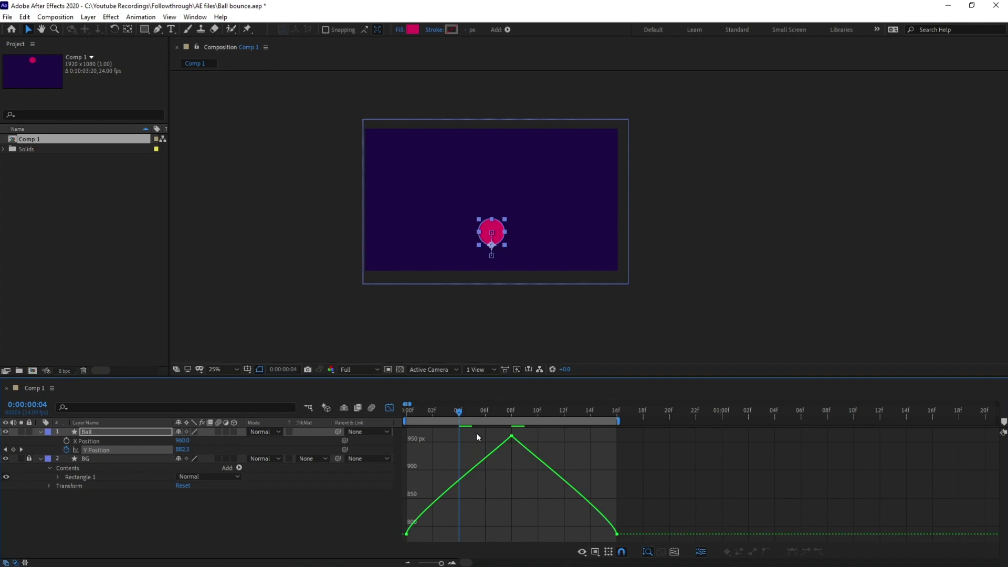
pyautogui.press('F9')
pyautogui.moveTo(477, 435); pyautogui.dragTo(509, 503)
pyautogui.moveTo(436, 506); pyautogui.dragTo(449, 539)
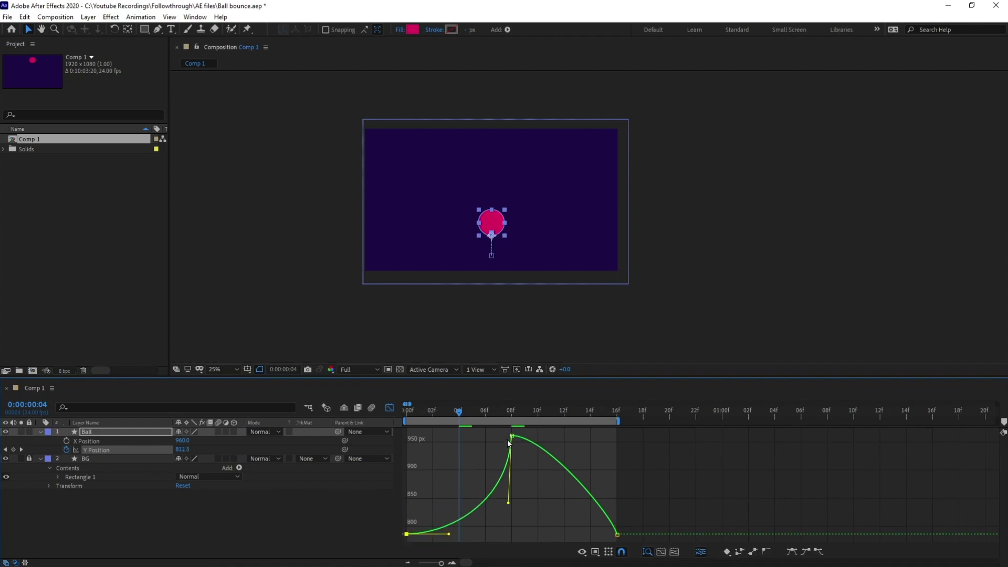
pyautogui.moveTo(506, 434); pyautogui.dragTo(515, 503)
pyautogui.moveTo(613, 518); pyautogui.dragTo(556, 535)
pyautogui.click(389, 407)
pyautogui.click(486, 514)
pyautogui.click(407, 413)
pyautogui.press('space')
pyautogui.press('space')
# Add the expression loopIn()+loopOut()-value; to the Ball's Y Position.
pyautogui.keyDown('alt'); pyautogui.click(66, 450); pyautogui.keyUp('alt')
pyautogui.write('loopIn()+lo')
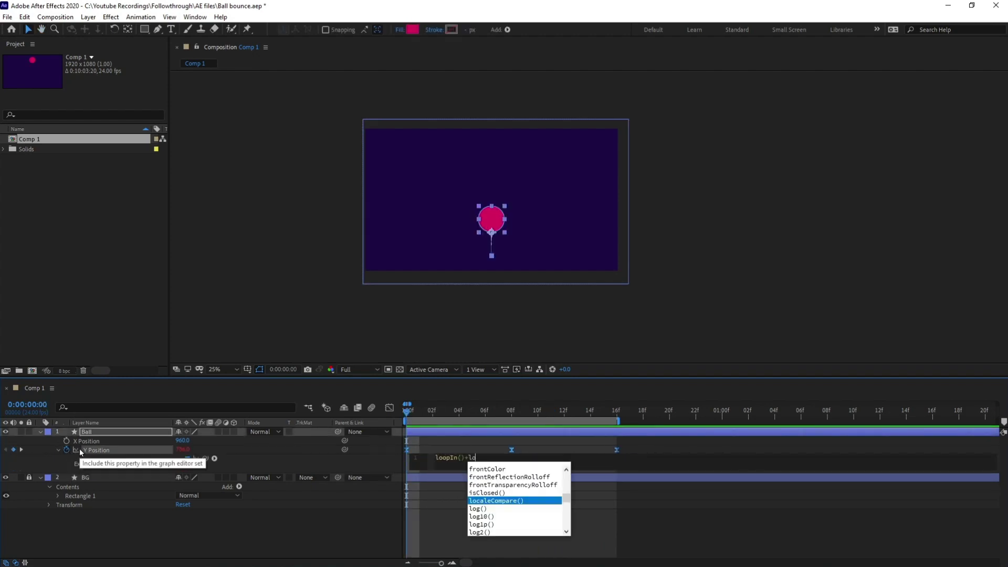
pyautogui.write('opOut()-value;')
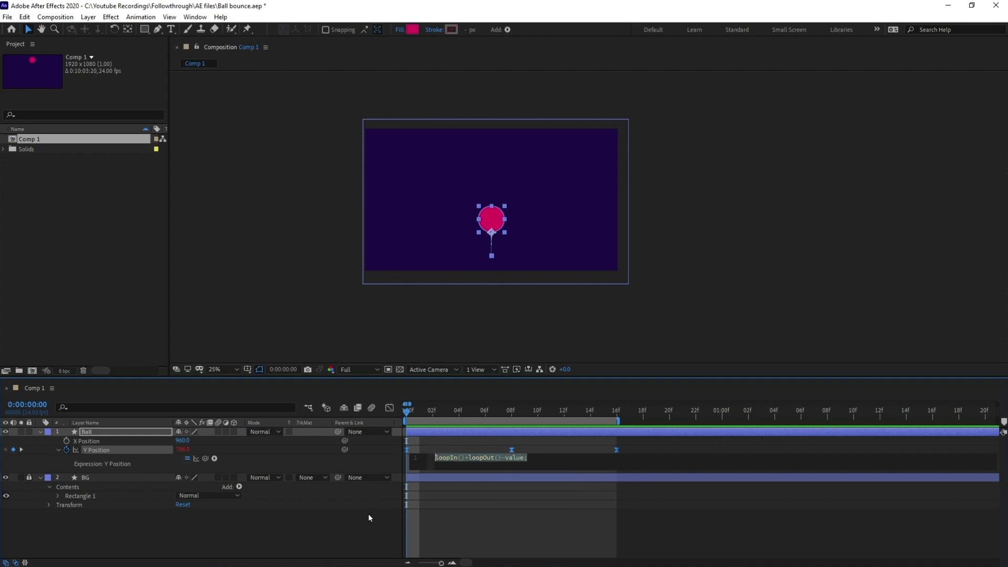
pyautogui.click(292, 472)
# Duplicate the Ball layer and change the copy's fill to light yellow.
pyautogui.click(127, 432)
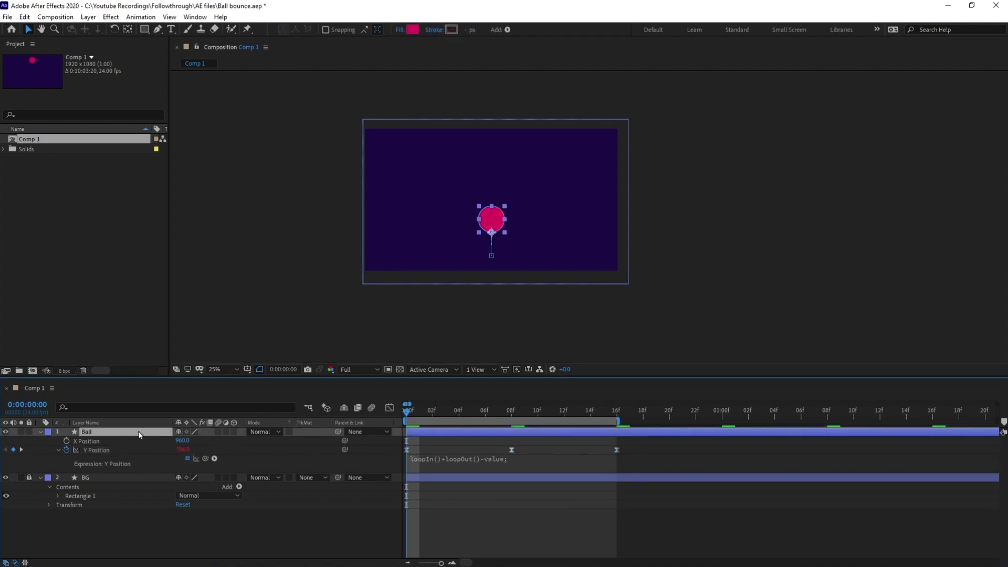
pyautogui.hotkey('ctrl', 'd')
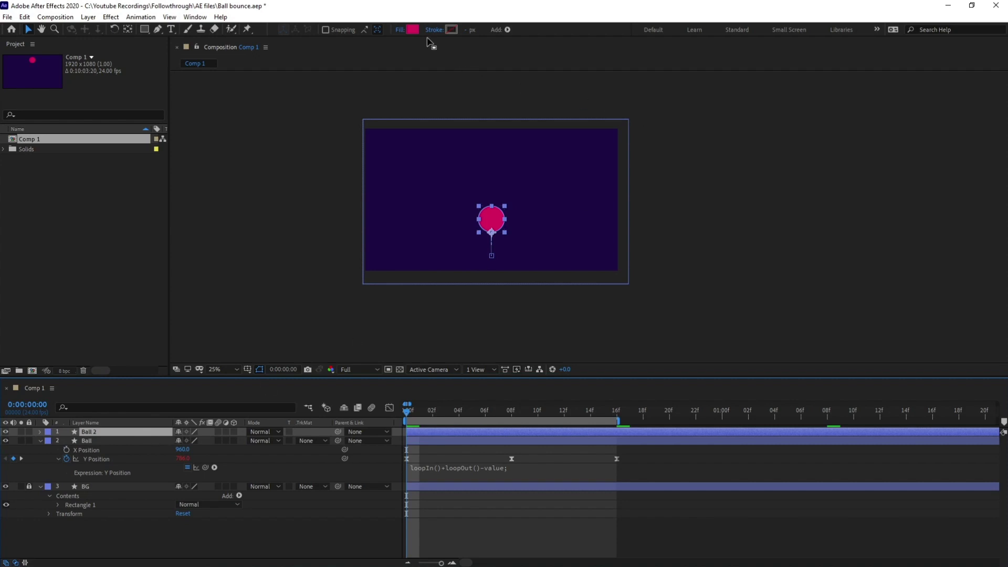
pyautogui.click(412, 30)
pyautogui.click(279, 266)
pyautogui.moveTo(203, 175); pyautogui.dragTo(223, 145)
pyautogui.click(358, 151)
pyautogui.click(157, 498)
# Show the keyframes of Ball 2 and scale it down to about half its size around its base.
pyautogui.click(124, 434)
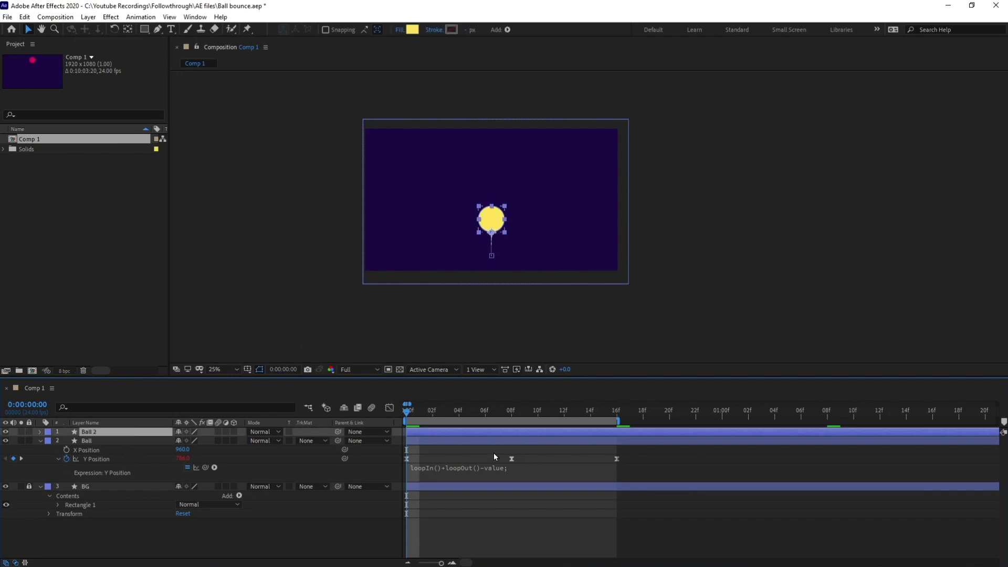
pyautogui.press('u')
pyautogui.scroll(2, 507, 202)
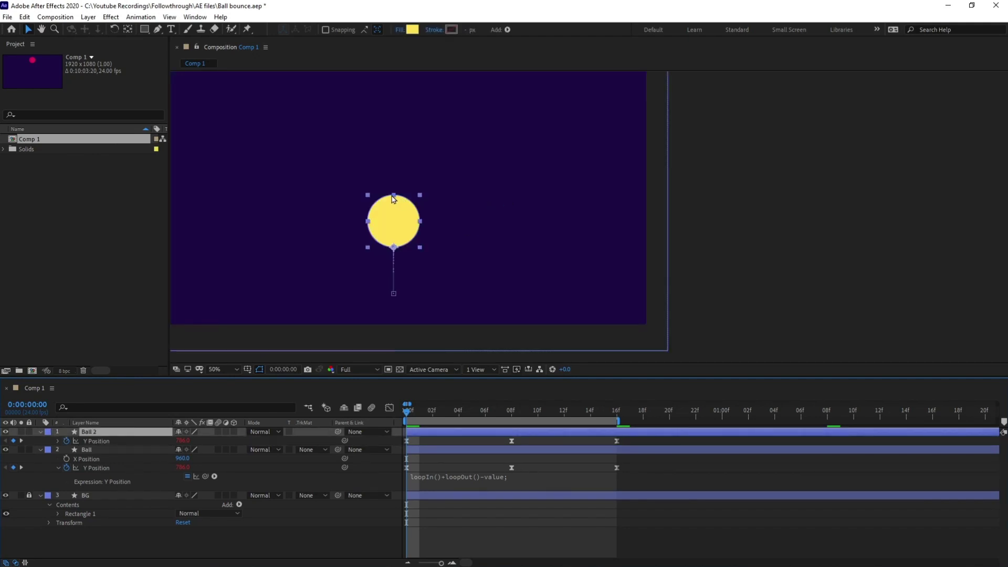
pyautogui.scroll(1, 392, 199)
pyautogui.moveTo(348, 200); pyautogui.dragTo(558, 209)
pyautogui.moveTo(408, 181); pyautogui.dragTo(410, 234)
pyautogui.scroll(-1, 410, 235)
# Parent Ball 2 to Ball and, at frame 8, raise all its Y Position keyframes until it rests on top of the pink ball.
pyautogui.moveTo(628, 449); pyautogui.dragTo(517, 428)
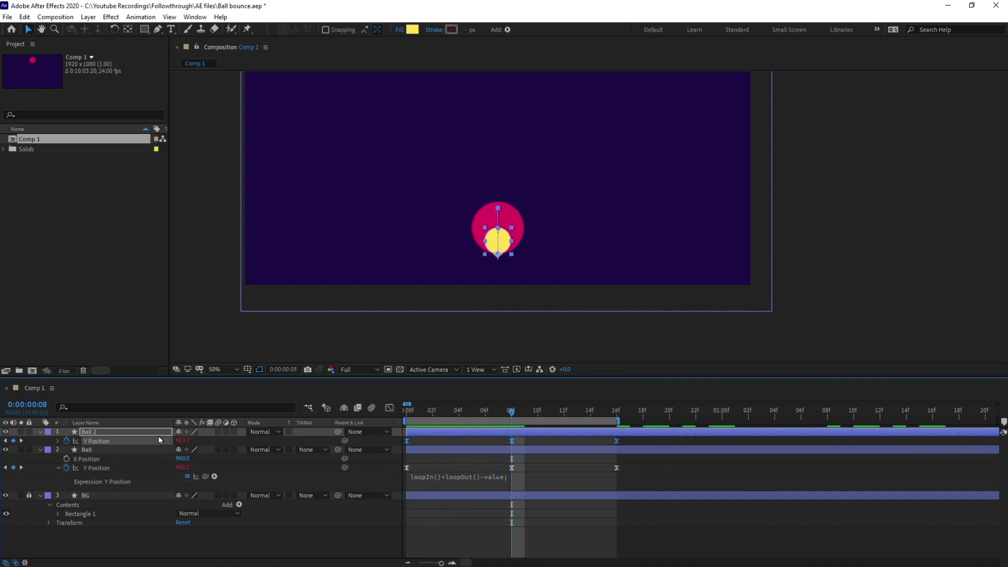
pyautogui.moveTo(338, 432); pyautogui.dragTo(332, 451)
pyautogui.scroll(2, 456, 241)
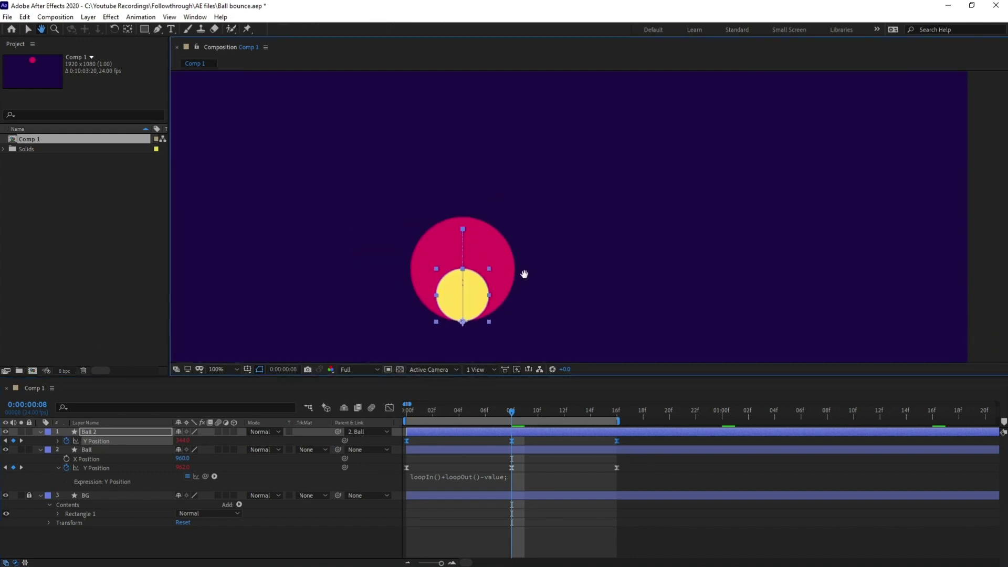
pyautogui.moveTo(475, 295); pyautogui.dragTo(473, 243)
pyautogui.scroll(1, 472, 243)
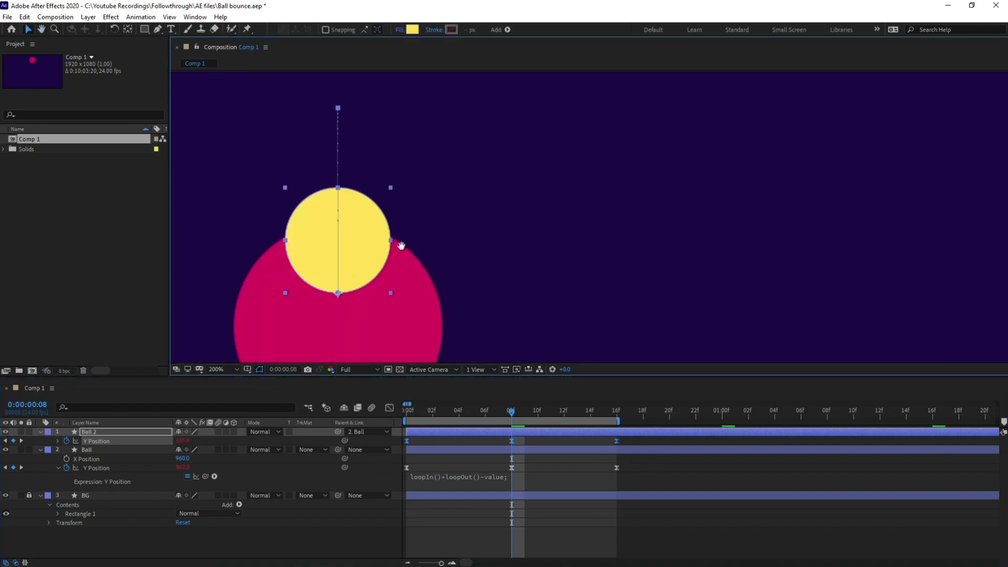
pyautogui.moveTo(373, 265); pyautogui.dragTo(501, 274)
pyautogui.scroll(1, 497, 279)
pyautogui.moveTo(543, 226); pyautogui.dragTo(543, 115)
pyautogui.hotkey('shift', 'Up')
pyautogui.hotkey('shift', 'Up')
pyautogui.hotkey('shift', 'Up')
pyautogui.hotkey('shift', 'Up')
pyautogui.hotkey('shift', 'Up')
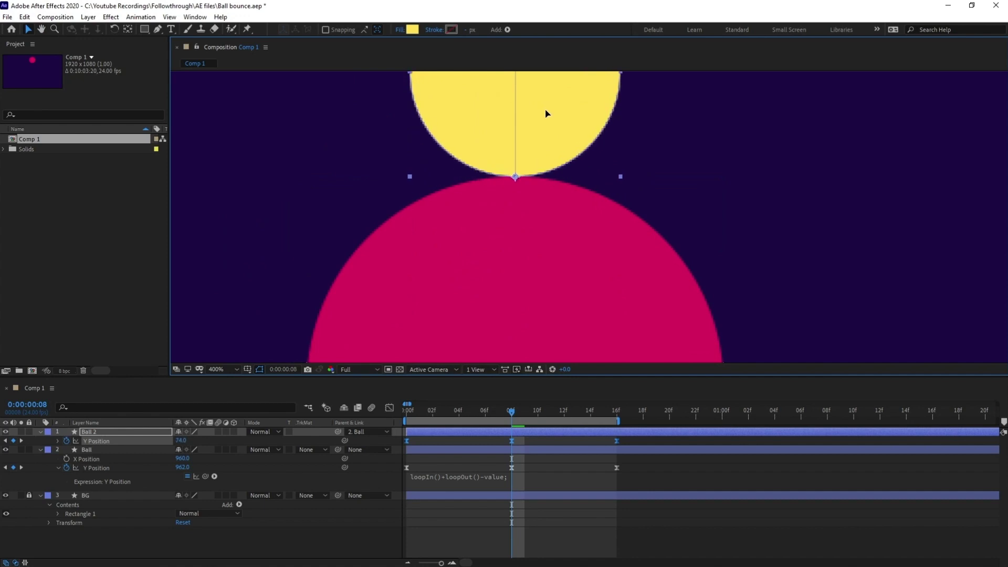
# Play the animation from frame 0 to examine how the yellow ball bounces on the pink one.
pyautogui.scroll(-6, 545, 126)
pyautogui.press('Home')
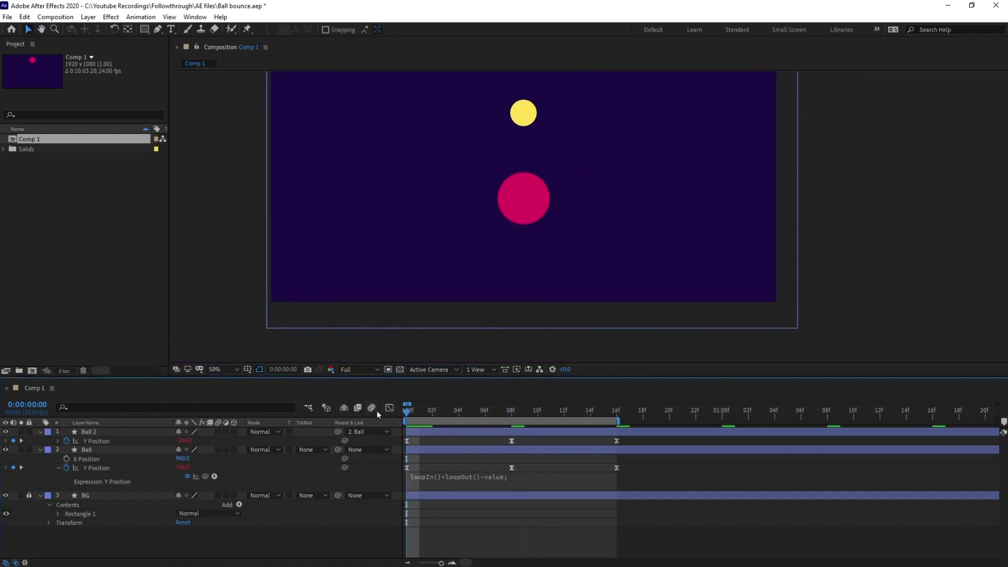
pyautogui.press('space')
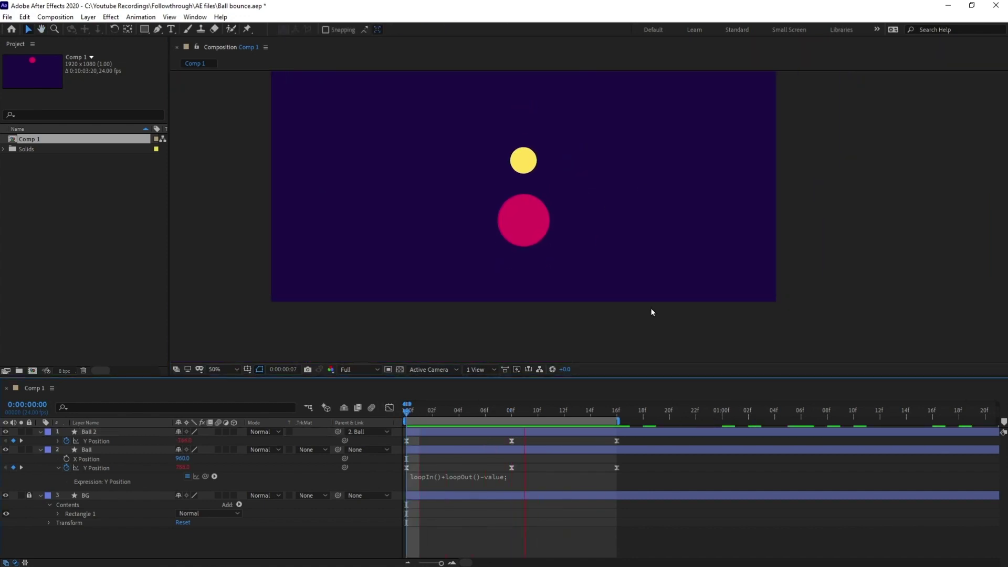
pyautogui.moveTo(655, 205); pyautogui.dragTo(640, 236)
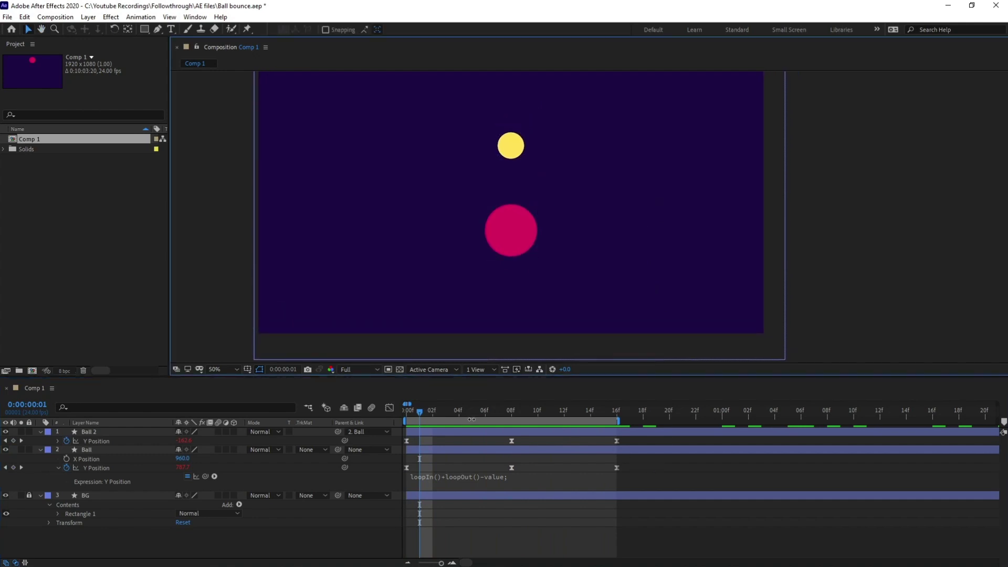
pyautogui.moveTo(422, 413); pyautogui.dragTo(380, 417)
pyautogui.press('space')
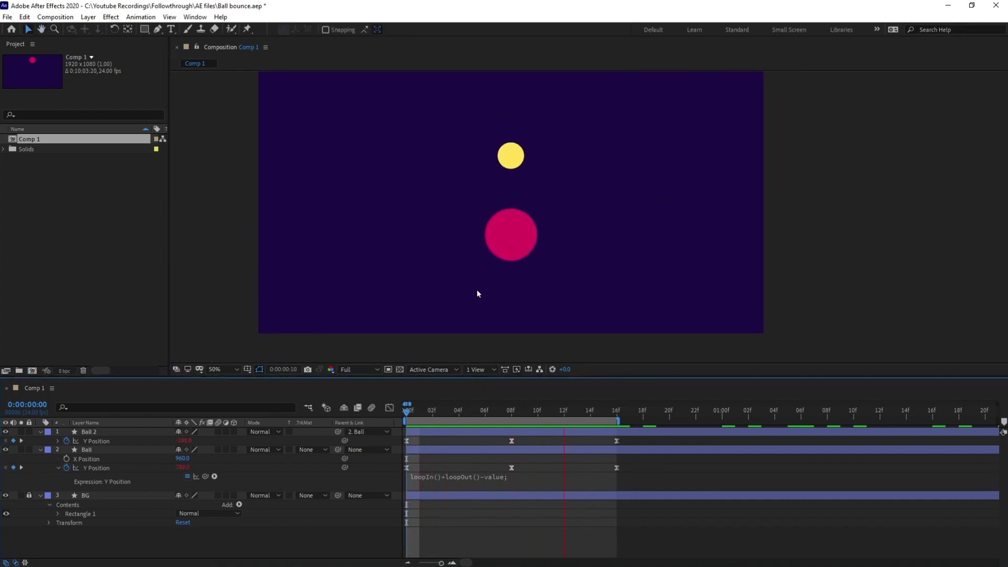
pyautogui.press('space')
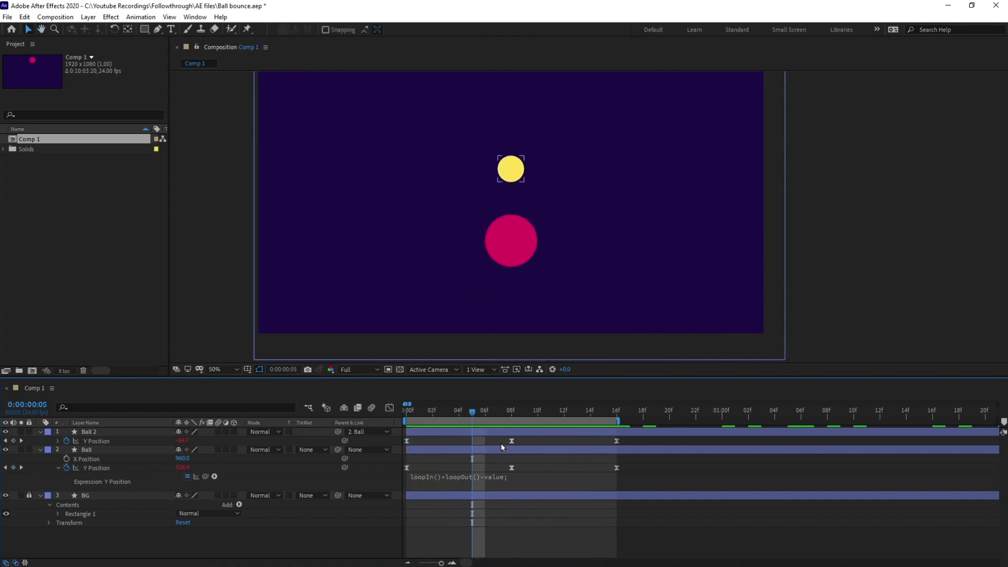
# Extend the end of the work area to about 2 seconds 18 frames.
pyautogui.press('-')
pyautogui.press('-')
pyautogui.moveTo(425, 415); pyautogui.dragTo(388, 439)
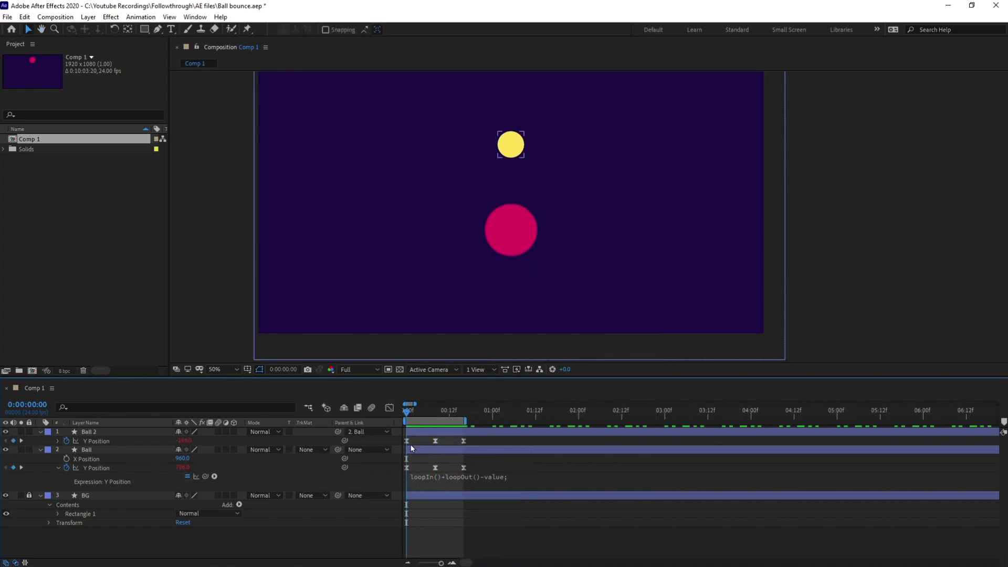
pyautogui.moveTo(468, 418); pyautogui.dragTo(645, 419)
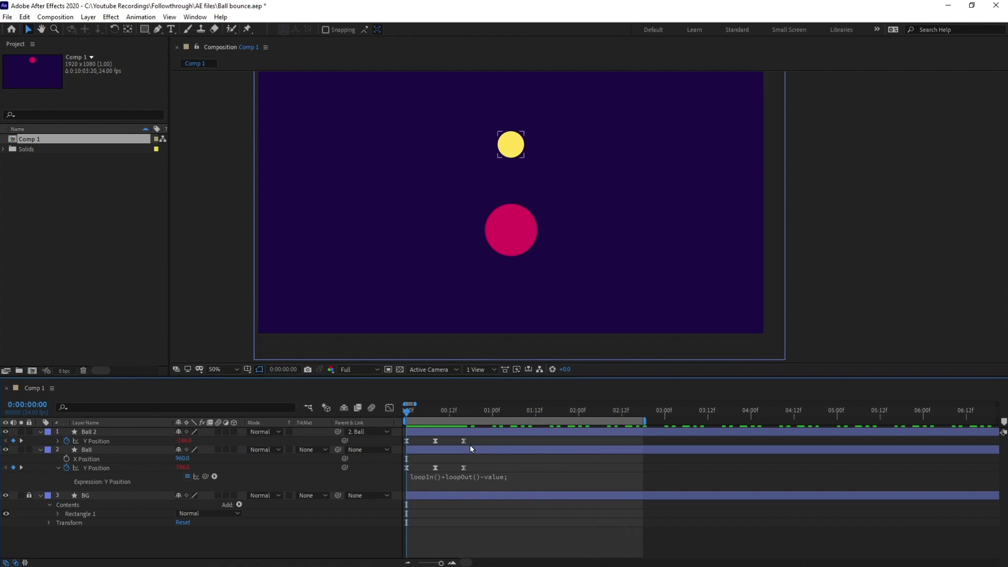
# Delay the Ball 2 layer by two frames, extend its start back to frame 0, and preview the offset.
pyautogui.press('=')
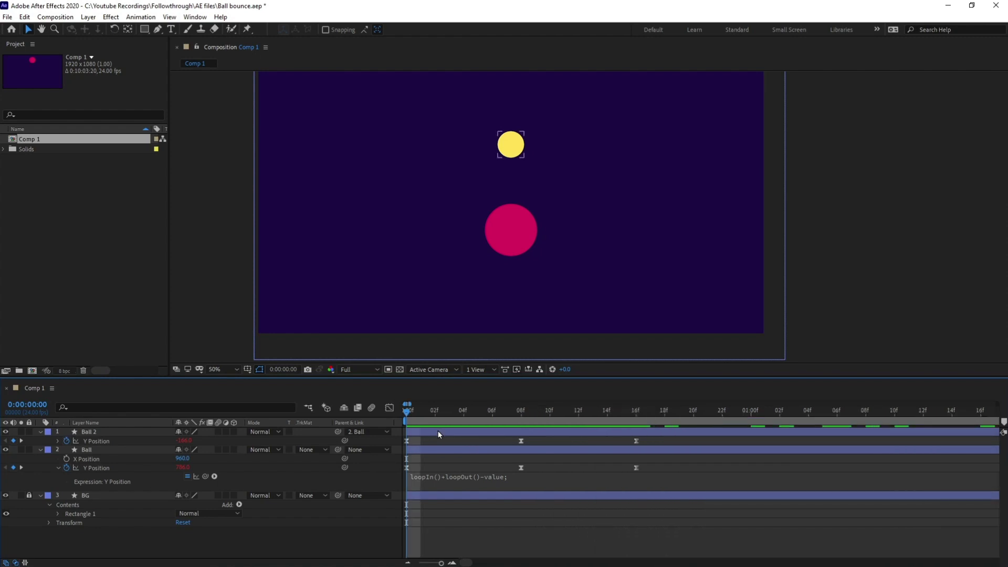
pyautogui.press('pagedown')
pyautogui.press('pagedown')
pyautogui.moveTo(438, 431); pyautogui.dragTo(449, 433)
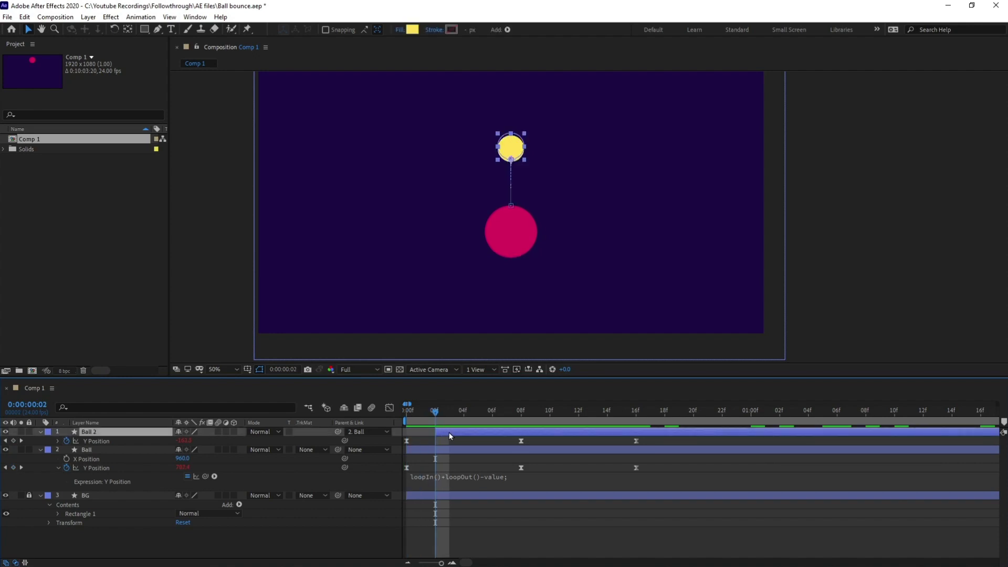
pyautogui.press('Home')
pyautogui.hotkey('alt', '[')
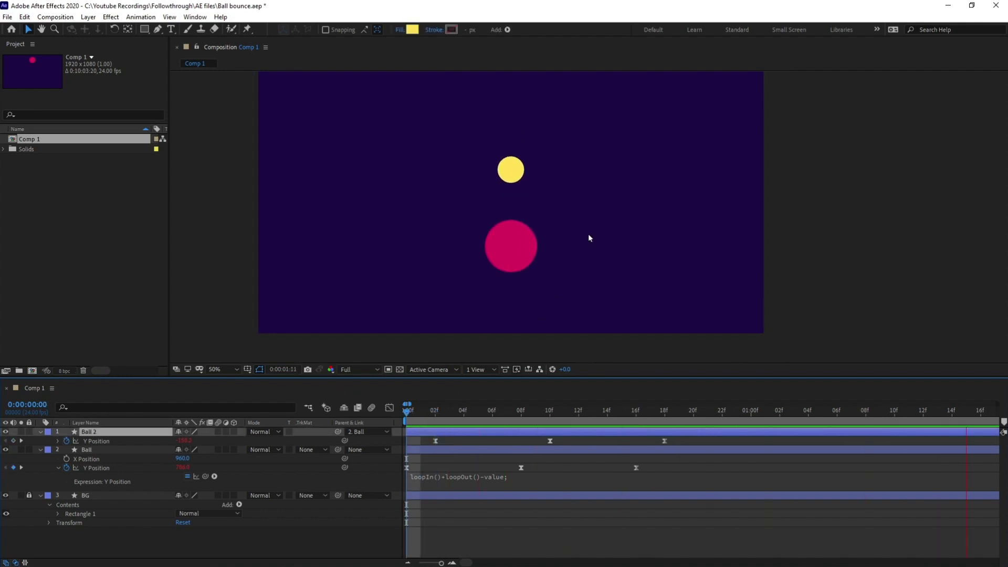
pyautogui.scroll(-1, 589, 235)
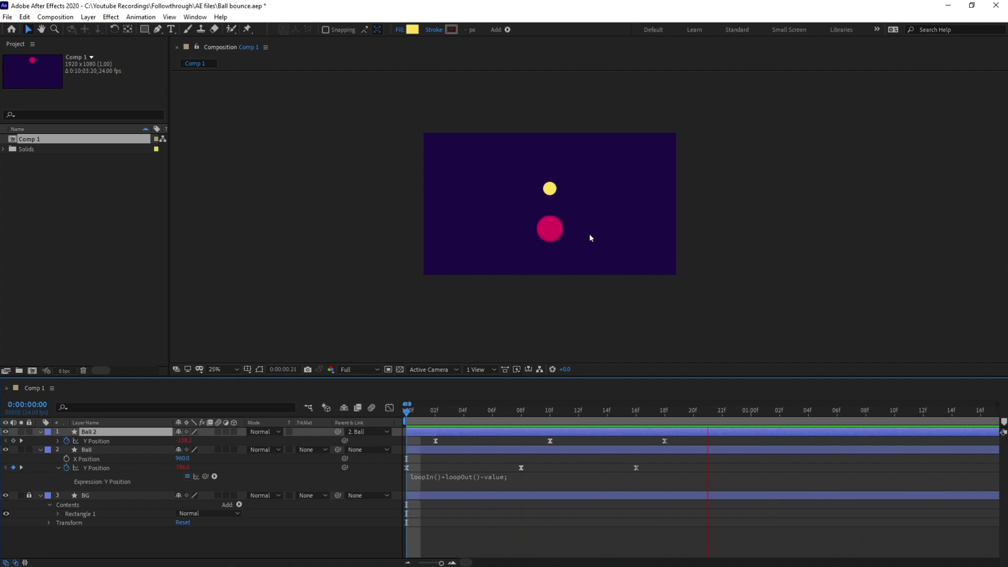
pyautogui.press('space')
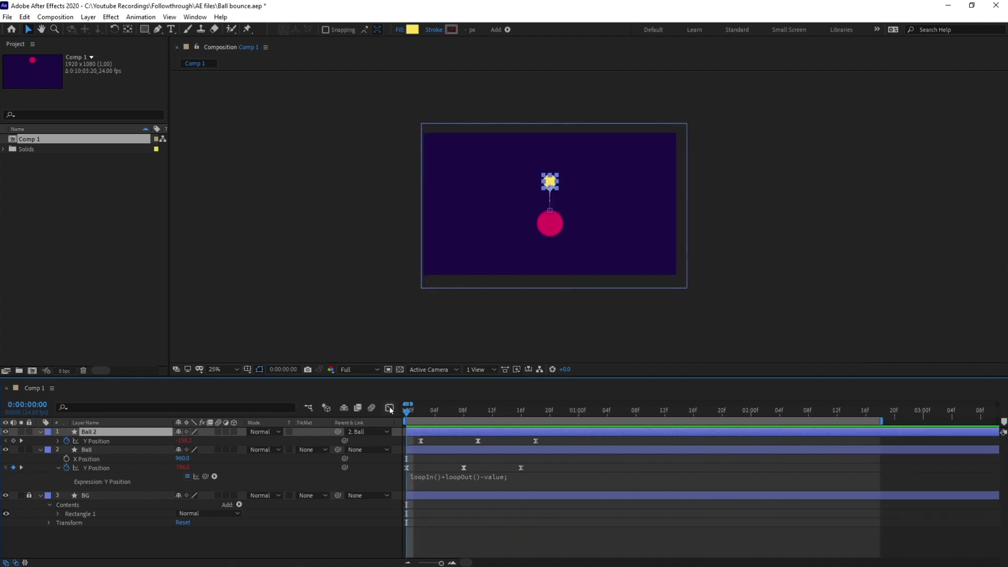
# Try delaying Ball 2 by one more frame, so its keyframes start at frame 3, and preview it.
pyautogui.click(435, 416)
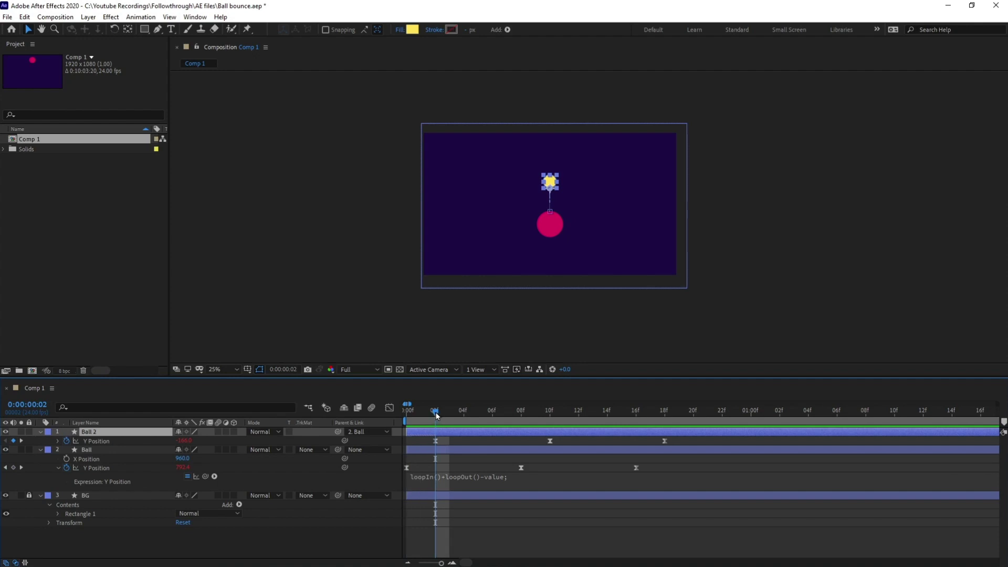
pyautogui.press('pagedown')
pyautogui.moveTo(445, 432); pyautogui.dragTo(395, 415)
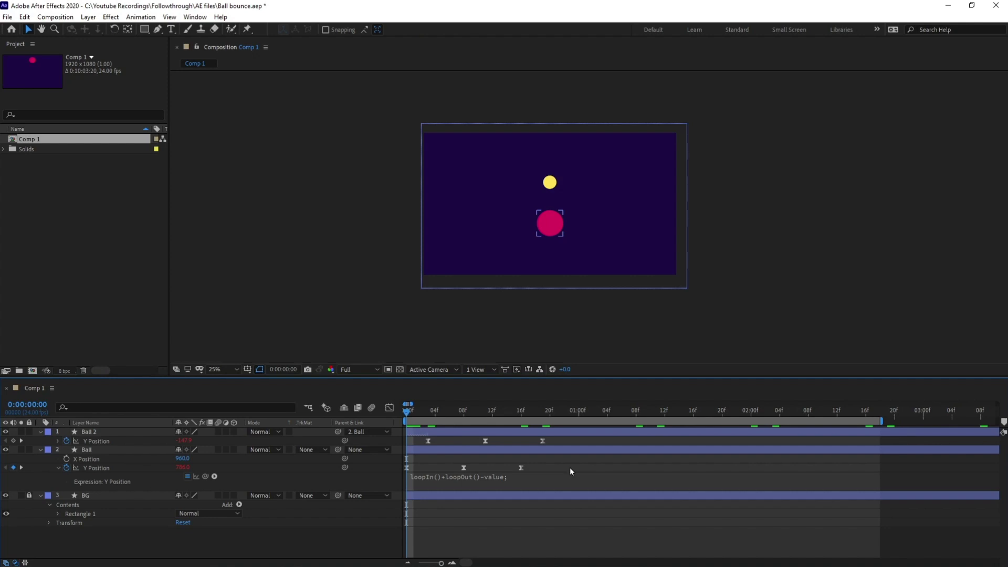
pyautogui.press('-')
pyautogui.press('space')
pyautogui.press('space')
# Shift Ball 2 back one frame to the two-frame delay and replay the animation from the start.
pyautogui.click(547, 432)
pyautogui.press('Home')
pyautogui.moveTo(426, 424); pyautogui.dragTo(421, 424)
pyautogui.moveTo(417, 417); pyautogui.dragTo(395, 421)
pyautogui.press('space')
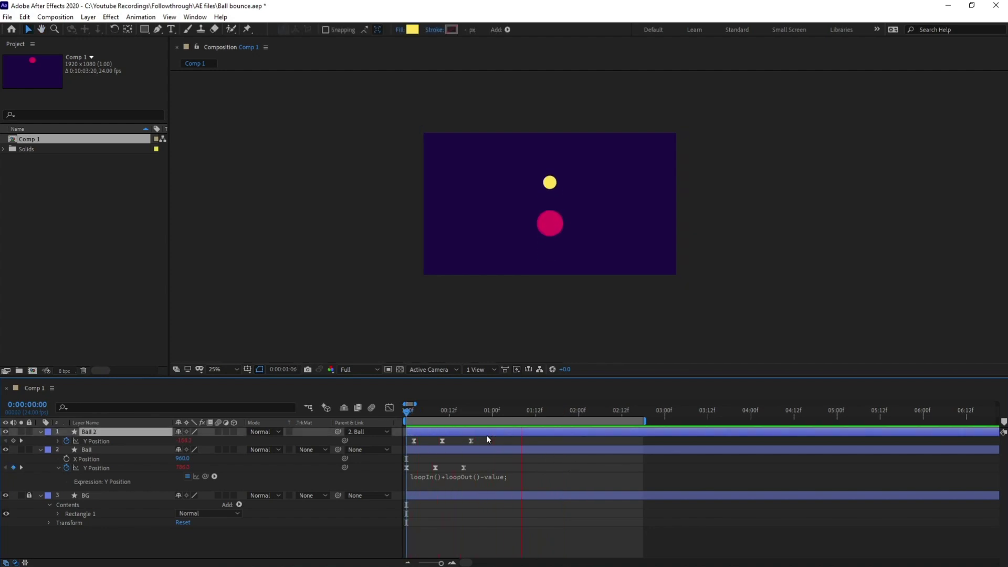
pyautogui.press('space')
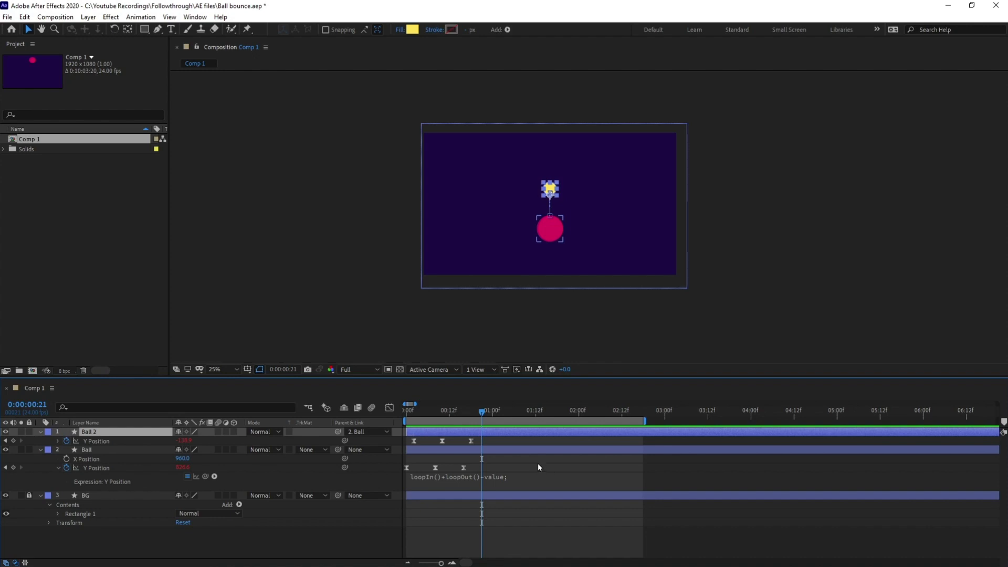
pyautogui.press('space')
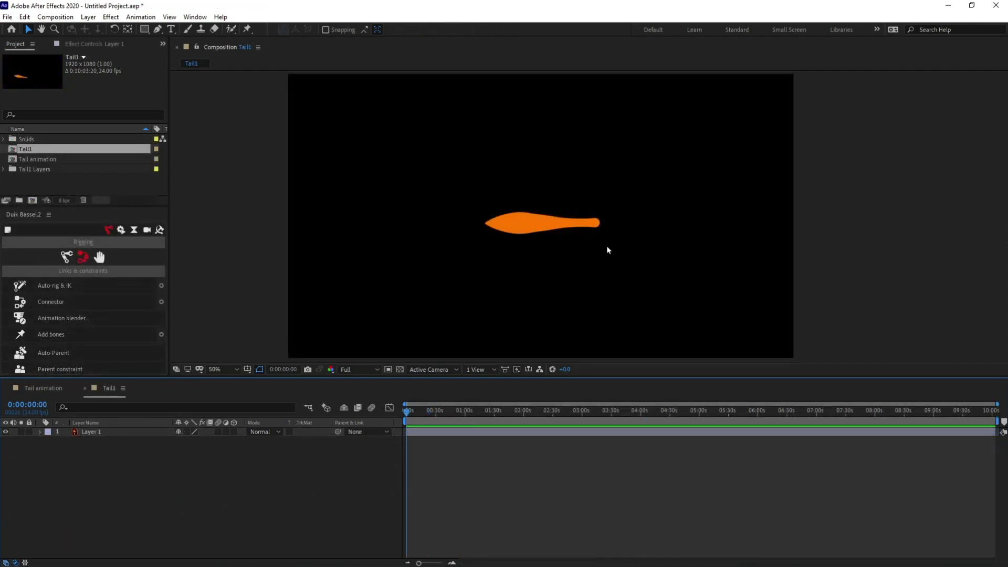
# Place five puppet pins along the tail from its rounded end to its pointed tip and generate Duik bones for them.
pyautogui.press('`')
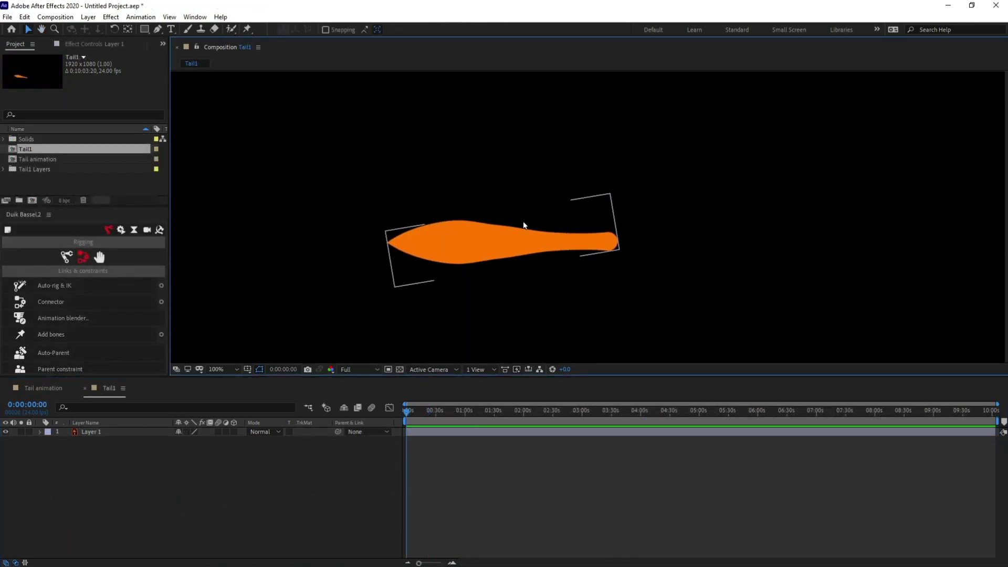
pyautogui.click(247, 29)
pyautogui.click(607, 241)
pyautogui.click(559, 241)
pyautogui.click(496, 244)
pyautogui.click(449, 243)
pyautogui.click(394, 243)
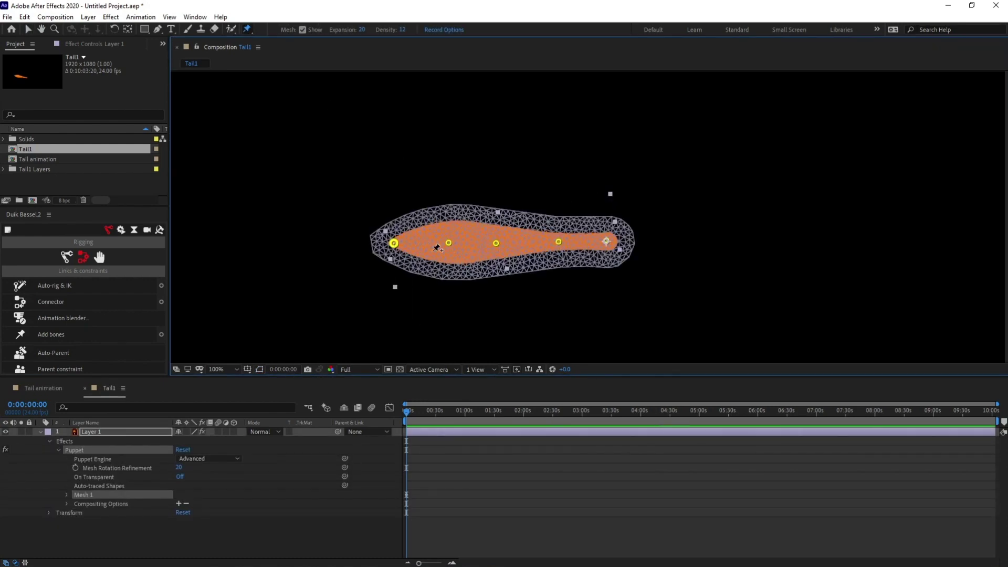
pyautogui.click(76, 449)
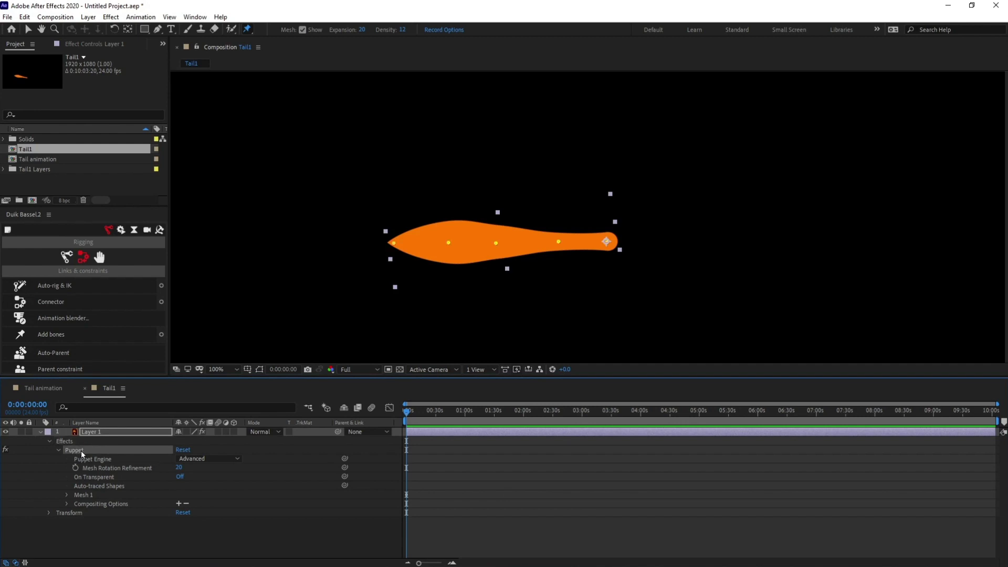
pyautogui.click(54, 336)
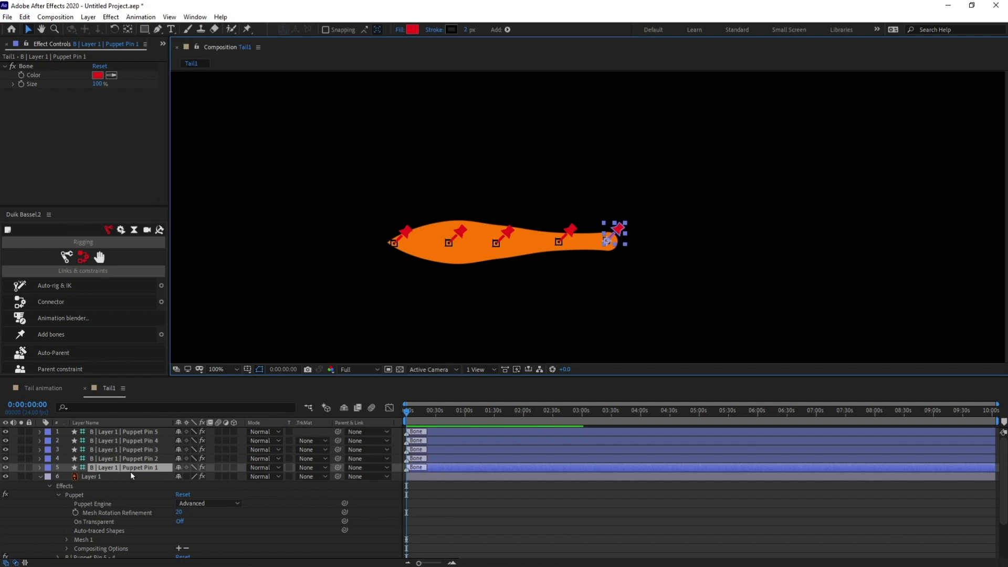
# Rename the five puppet-pin bone layers 1 to 5, from the tail's rounded end to its pointed tip.
pyautogui.click(115, 477)
pyautogui.click(152, 467)
pyautogui.press('Return')
pyautogui.write('1')
pyautogui.press('Return')
pyautogui.hotkey('ctrl', 'Up')
pyautogui.press('Return')
pyautogui.write('2')
pyautogui.press('Return')
pyautogui.hotkey('ctrl', 'Up')
pyautogui.press('Return')
pyautogui.write('3')
pyautogui.press('Return')
pyautogui.hotkey('ctrl', 'Up')
pyautogui.press('Return')
pyautogui.write('4')
pyautogui.press('Return')
pyautogui.hotkey('ctrl', 'Up')
pyautogui.press('Return')
pyautogui.write('5')
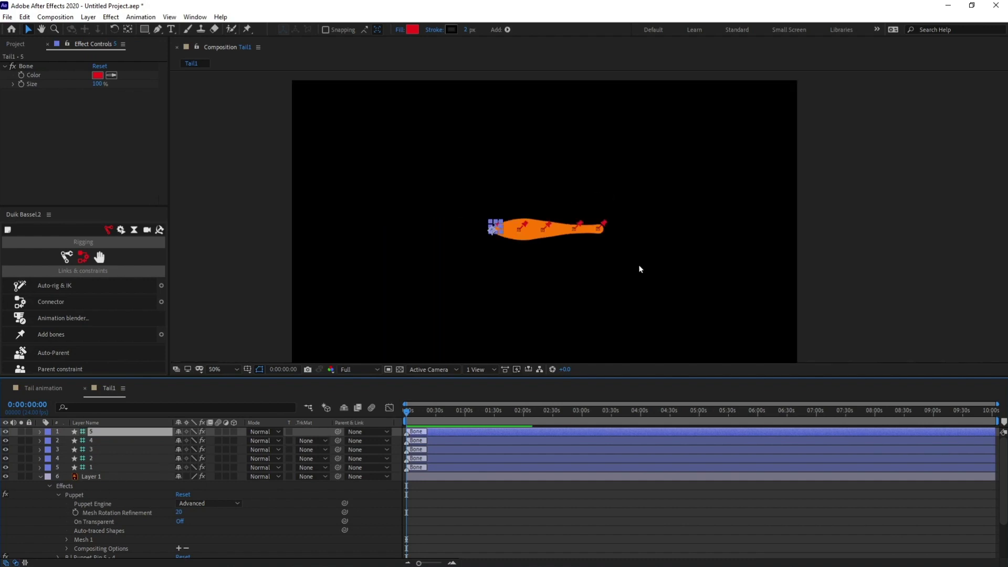
# Reveal the Rotation property of all five bone layers together.
pyautogui.moveTo(662, 266)
pyautogui.mouseDown()
pyautogui.moveTo(649, 268)
pyautogui.moveTo(679, 269)
pyautogui.mouseUp()
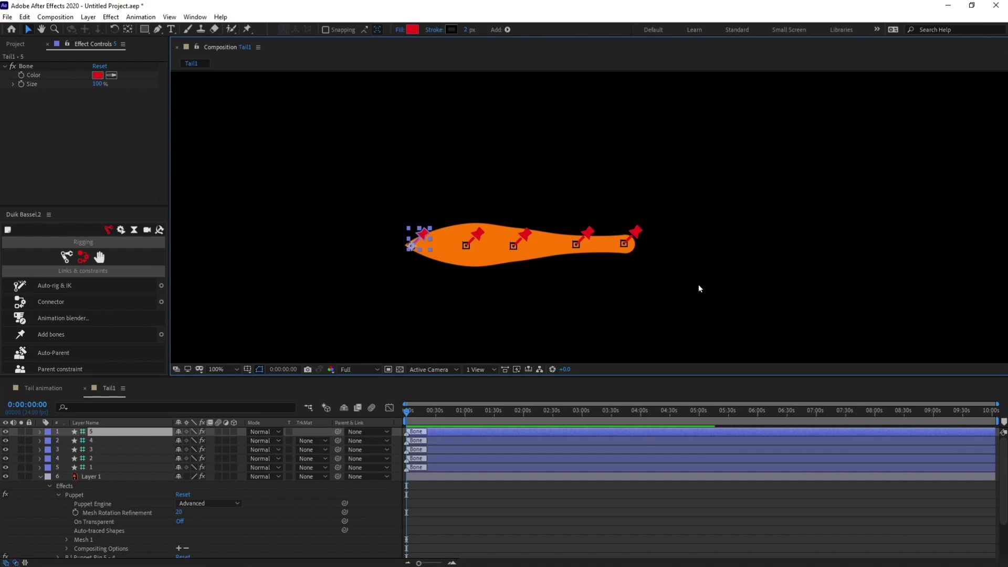
pyautogui.click(112, 467)
pyautogui.keyDown('shift'); pyautogui.click(102, 433); pyautogui.keyUp('shift')
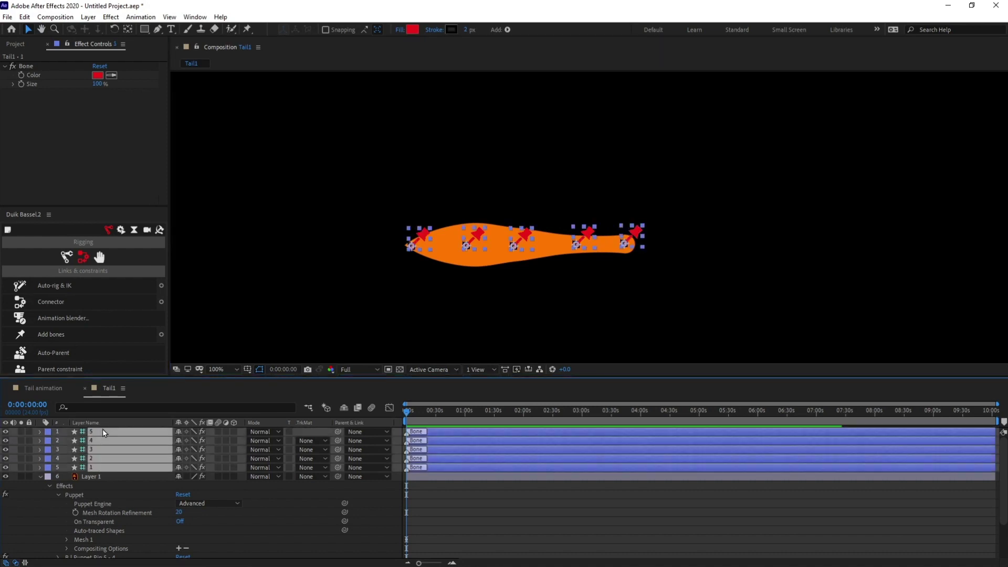
pyautogui.press('r')
# Try keyframing the five bones' rotation at frame 0 and changing it at frame 6, and undo the changes.
pyautogui.hotkey('alt', 'shift', 'r')
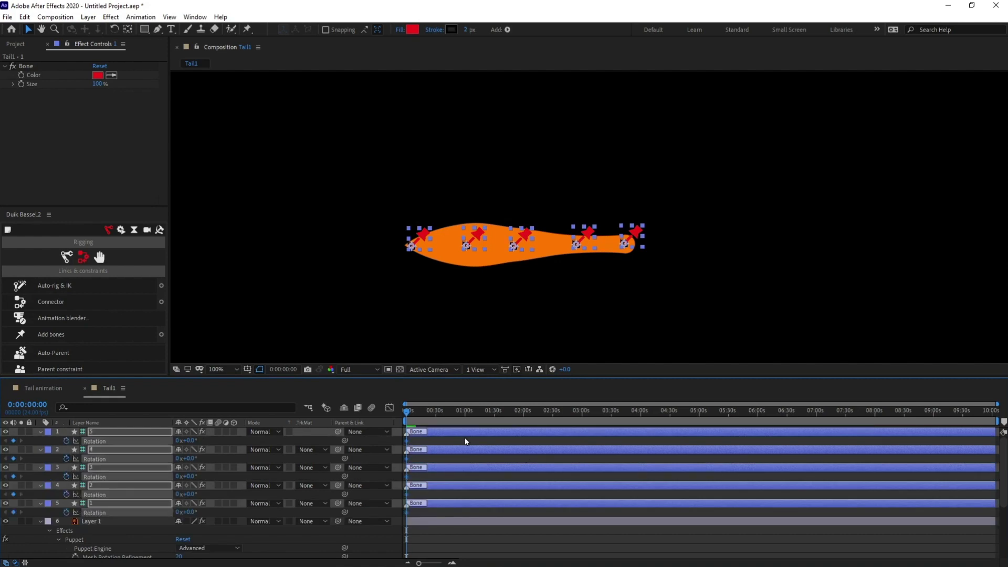
pyautogui.press('=')
pyautogui.press('=')
pyautogui.click(24, 405)
pyautogui.write('6')
pyautogui.press('Return')
pyautogui.click(190, 459)
pyautogui.moveTo(190, 441); pyautogui.dragTo(201, 444)
pyautogui.hotkey('ctrl', 'z')
pyautogui.hotkey('ctrl', 'z')
pyautogui.hotkey('ctrl', 'z')
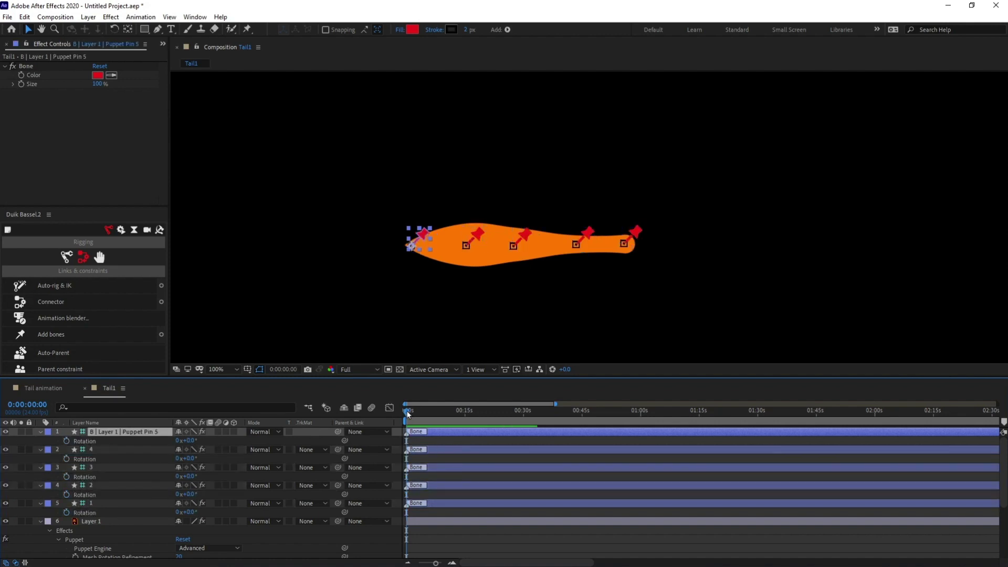
# Name the tip bone layer 5, and parent bone 5 to 4, 4 to 3, 3 to 2, and 2 to 1.
pyautogui.click(114, 503)
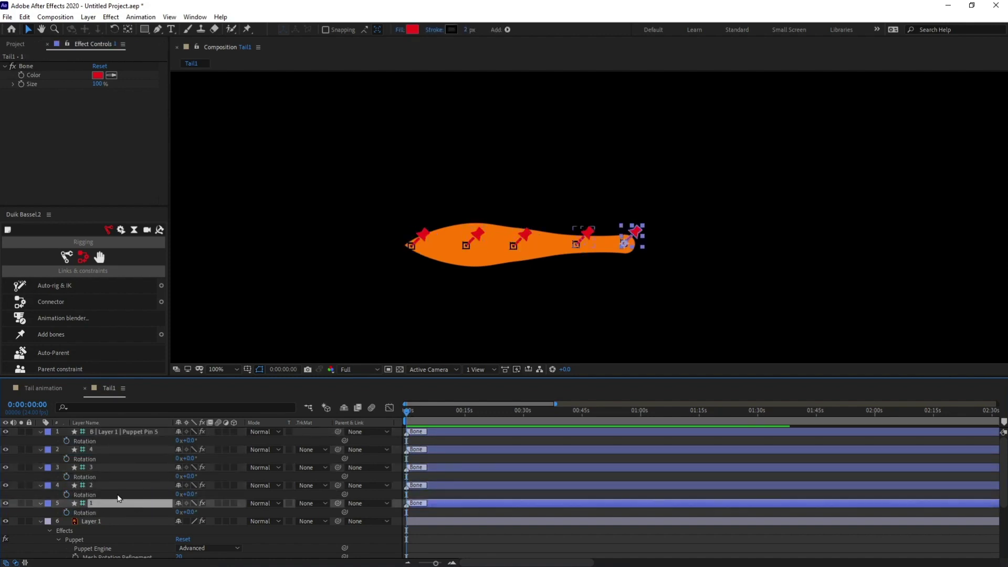
pyautogui.click(112, 434)
pyautogui.moveTo(338, 432); pyautogui.dragTo(334, 483)
pyautogui.click(114, 451)
pyautogui.click(158, 487)
pyautogui.moveTo(337, 486); pyautogui.dragTo(320, 504)
# Keyframe the rotation of all five bones at frame 0 and set it to 12° at frame 6.
pyautogui.click(152, 506)
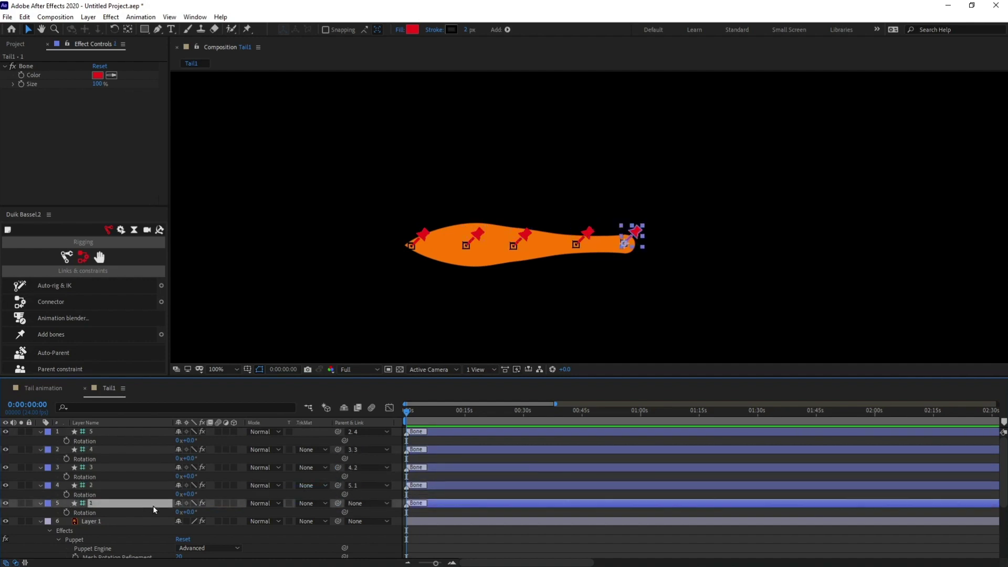
pyautogui.keyDown('shift'); pyautogui.click(135, 434); pyautogui.keyUp('shift')
pyautogui.click(65, 441)
pyautogui.click(27, 404)
pyautogui.write('+6')
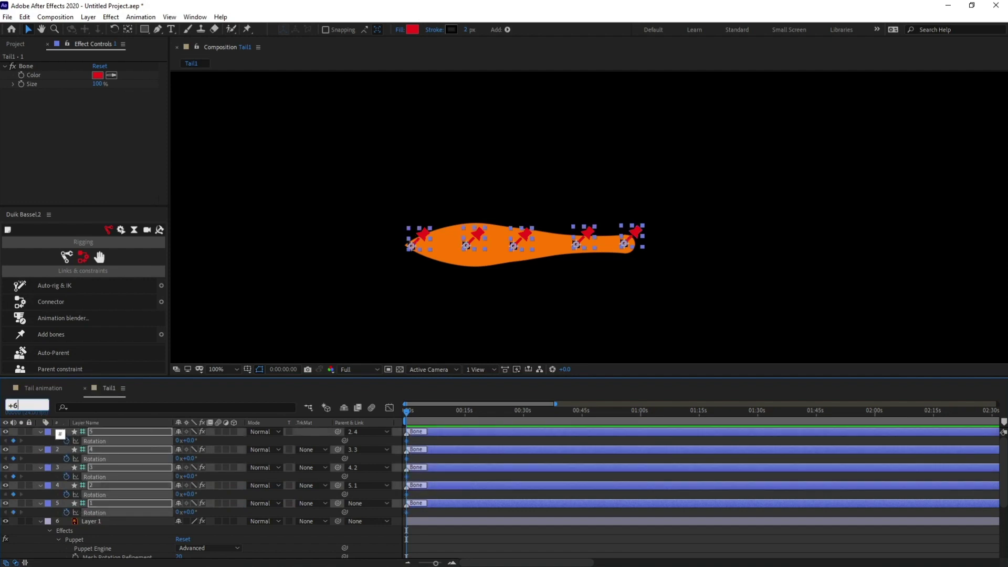
pyautogui.press('Return')
pyautogui.moveTo(189, 440); pyautogui.dragTo(202, 443)
pyautogui.click(201, 442)
pyautogui.write('12')
pyautogui.press('Return')
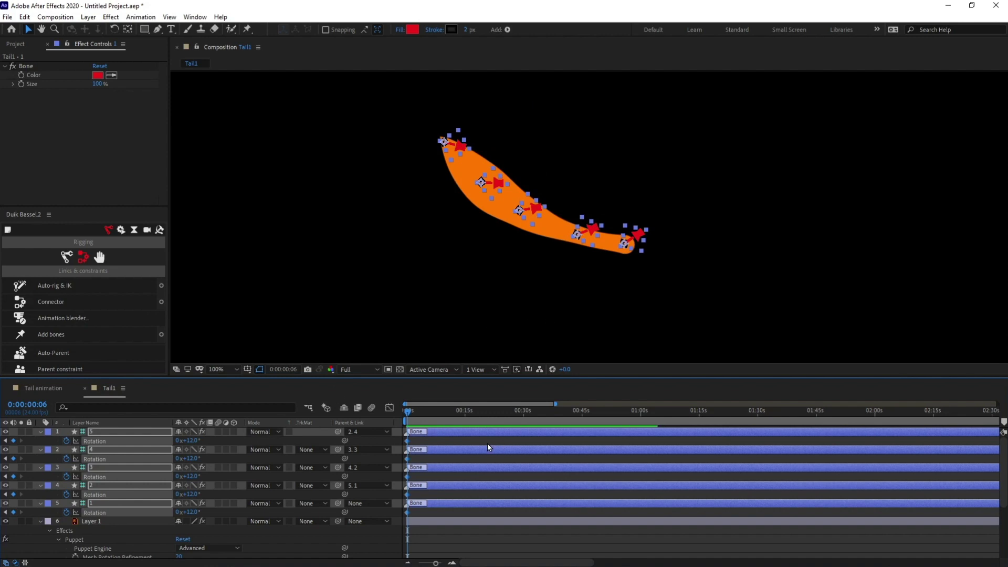
# Set the rotation of all five bones to -12° at frame 12.
pyautogui.press('=')
pyautogui.press('=')
pyautogui.press('=')
pyautogui.hscroll(-1, 479, 457)
pyautogui.click(46, 405)
pyautogui.write('12')
pyautogui.press('Return')
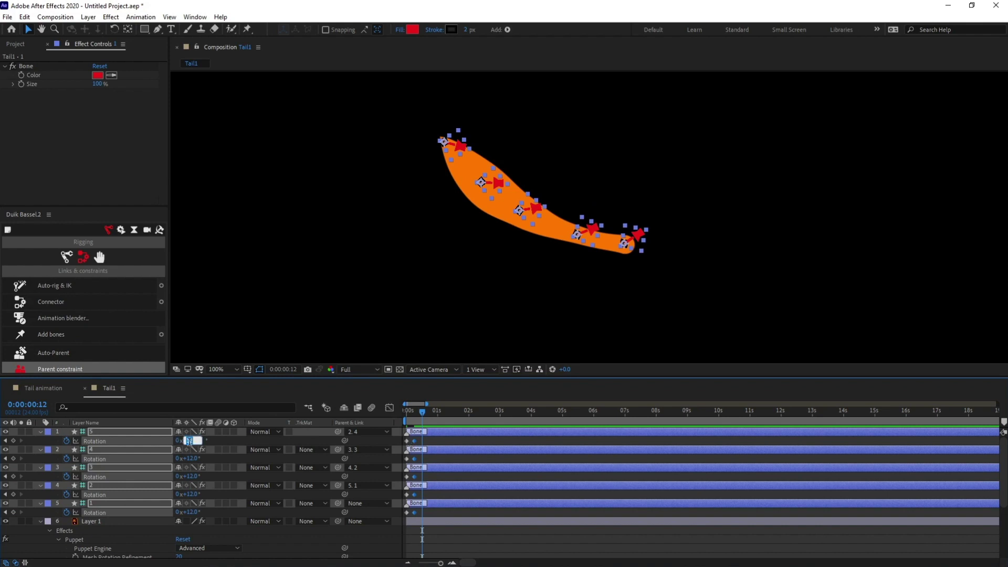
pyautogui.write('-6')
pyautogui.press('Return')
pyautogui.click(190, 441)
pyautogui.write('-12')
pyautogui.press('Return')
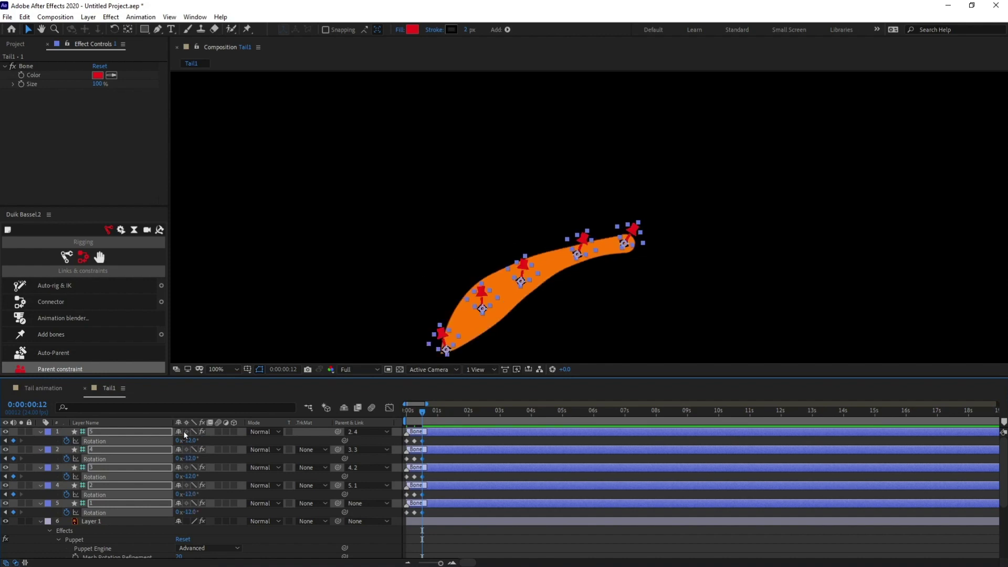
# Set the rotation of all five bones to -12° at frame 0.
pyautogui.press('Home')
pyautogui.click(190, 441)
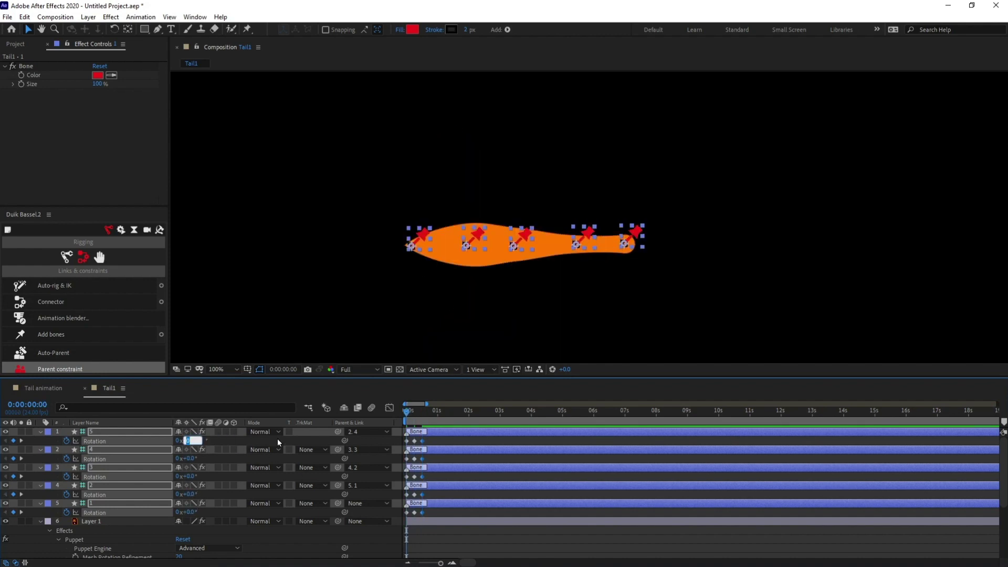
pyautogui.write('-12')
pyautogui.press('Return')
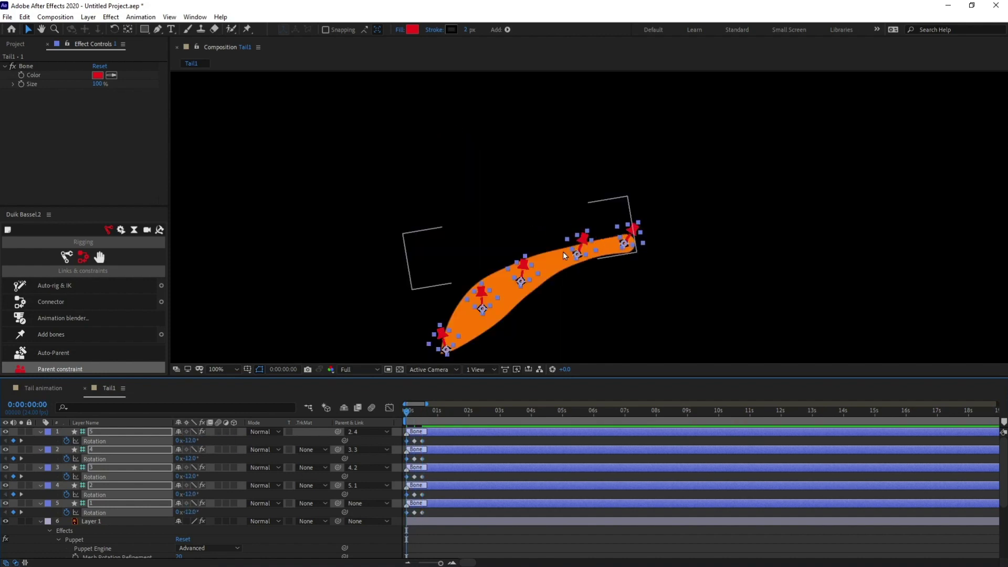
pyautogui.click(441, 442)
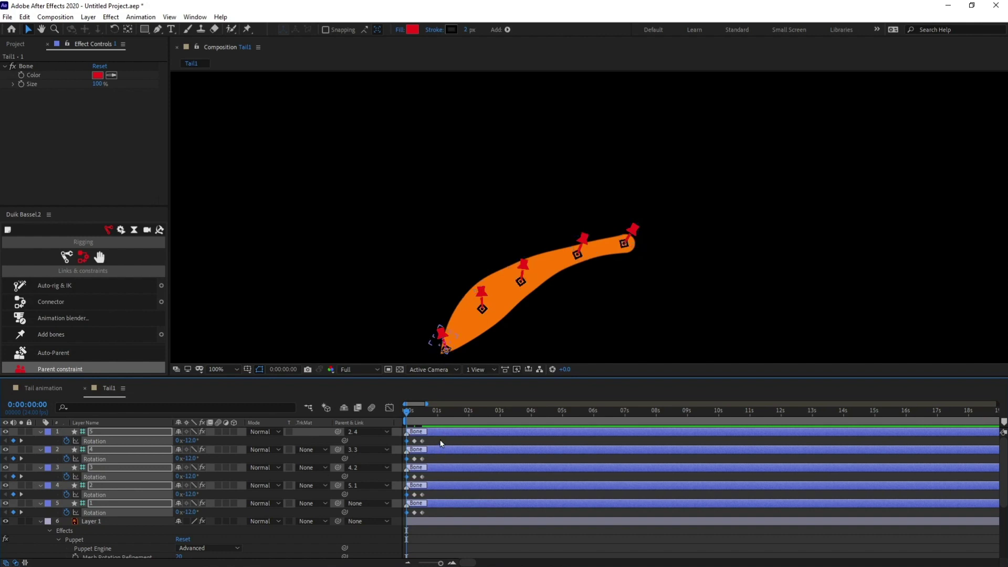
# Add the expression loopIn()+loopOut()-value; to the Rotation property of each of the five bone layers.
pyautogui.keyDown('alt'); pyautogui.click(67, 441); pyautogui.keyUp('alt')
pyautogui.write('loopIn()+loopOut()-value;')
pyautogui.click(484, 443)
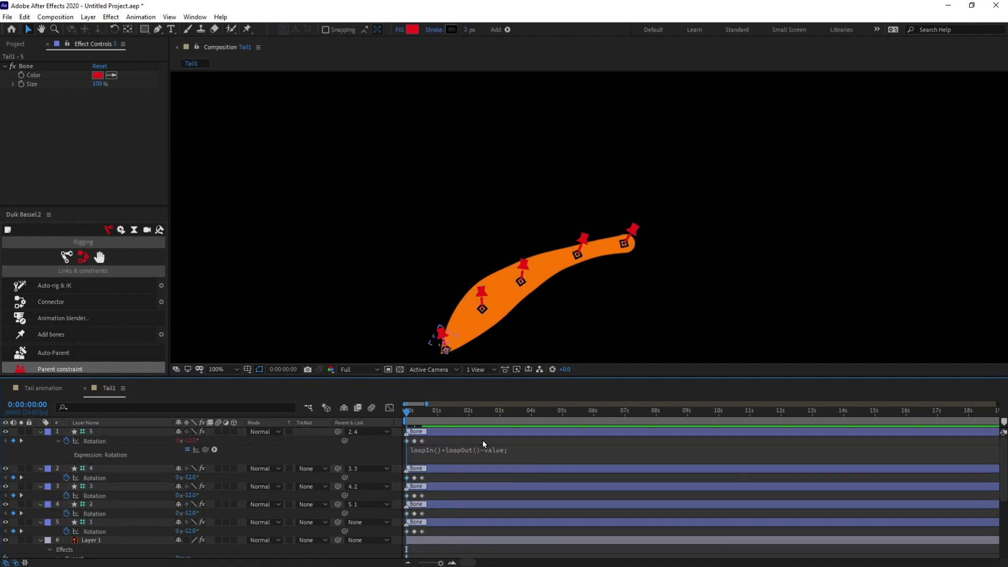
pyautogui.keyDown('alt'); pyautogui.click(66, 478); pyautogui.keyUp('alt')
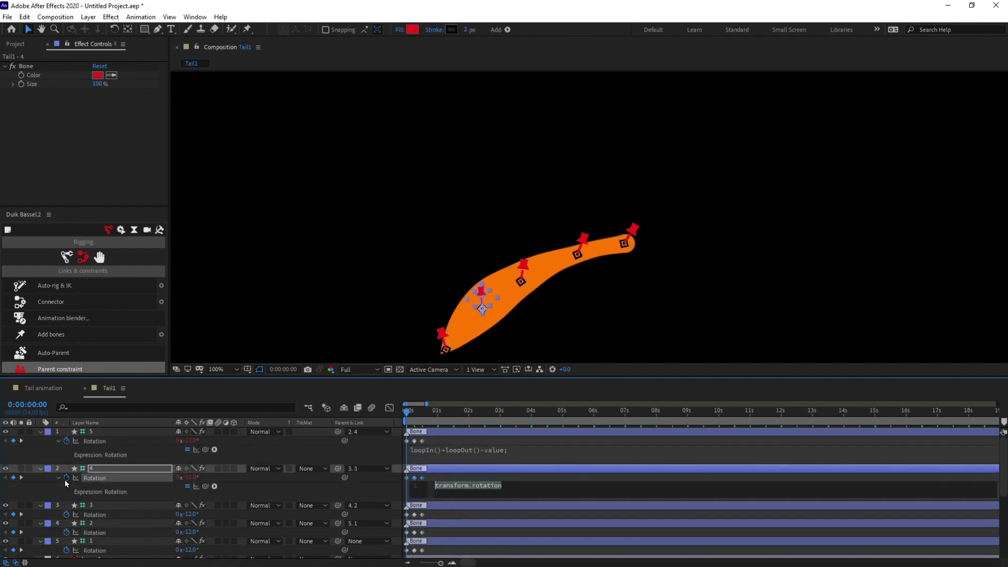
pyautogui.hotkey('ctrl', 'v')
pyautogui.keyDown('alt'); pyautogui.click(66, 515); pyautogui.keyUp('alt')
pyautogui.hotkey('ctrl', 'v')
pyautogui.scroll(-2, 84, 524)
pyautogui.keyDown('alt'); pyautogui.click(66, 498); pyautogui.keyUp('alt')
pyautogui.write('loopIn()+loopOut()-value;')
pyautogui.keyDown('alt'); pyautogui.click(67, 535); pyautogui.keyUp('alt')
pyautogui.write('loopIn()+loopOut()-value;')
pyautogui.click(446, 434)
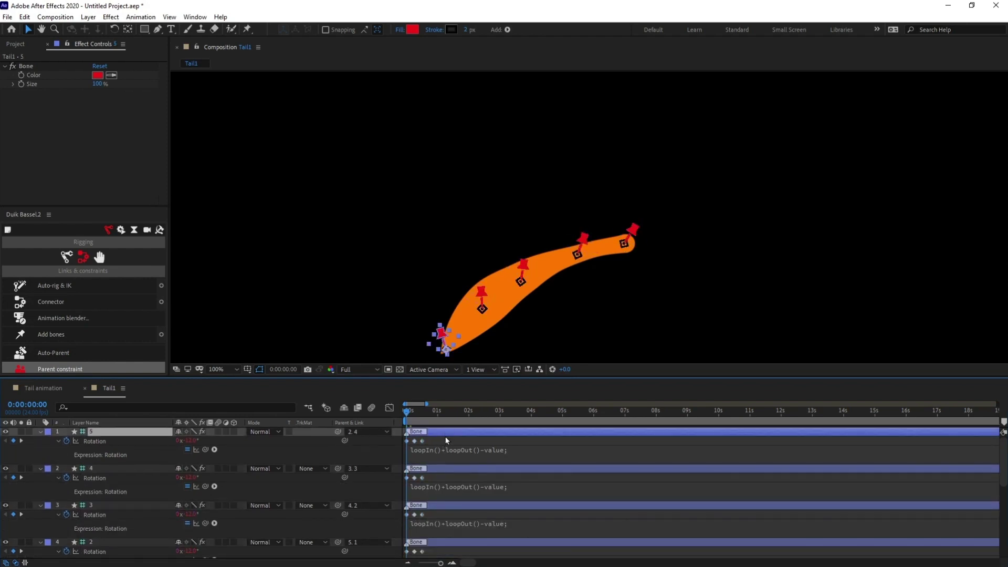
# Apply Easy Ease to all rotation keyframes of the five bones.
pyautogui.scroll(-3, 452, 463)
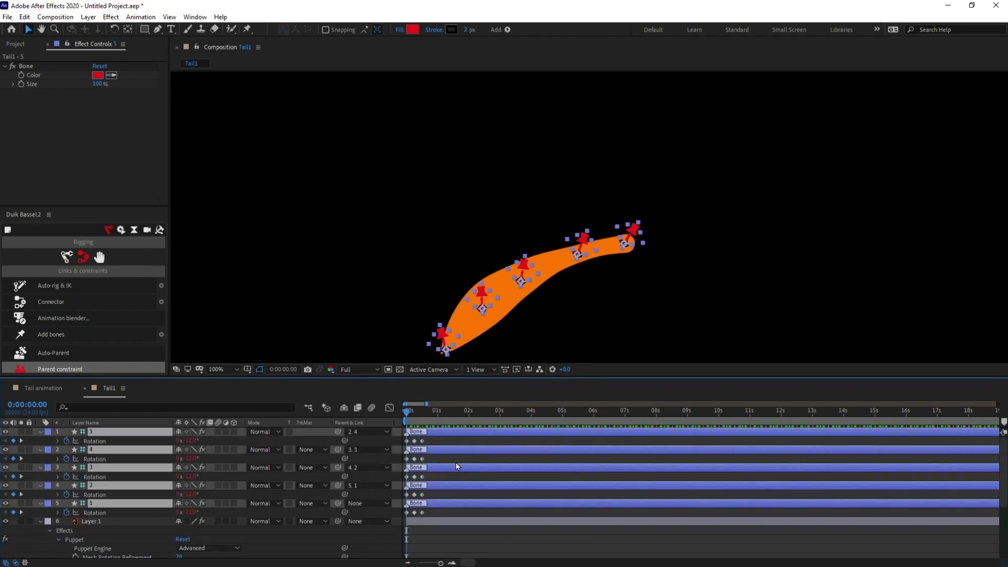
pyautogui.moveTo(439, 438); pyautogui.dragTo(395, 519)
pyautogui.press('F9')
pyautogui.press('=')
pyautogui.press('=')
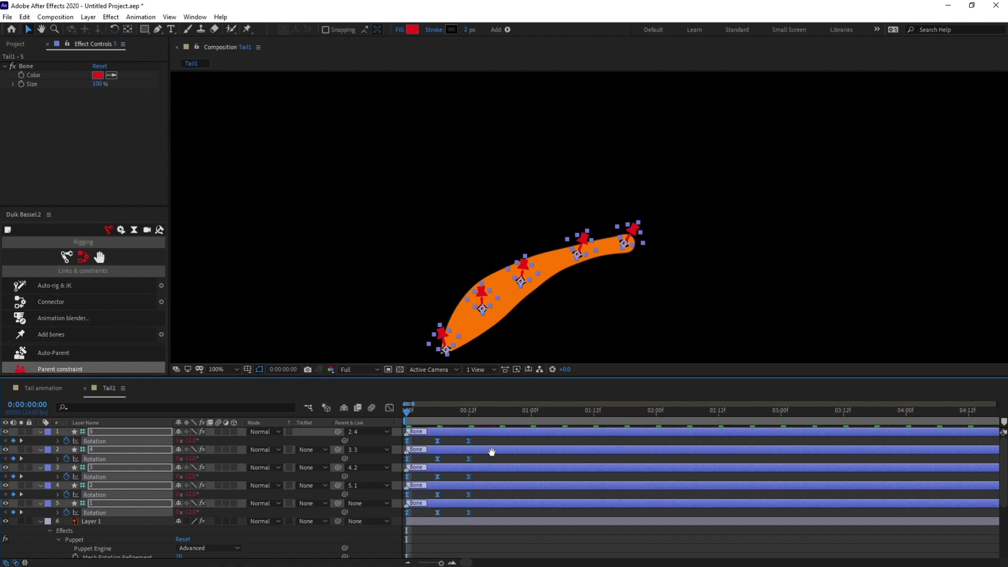
pyautogui.click(502, 443)
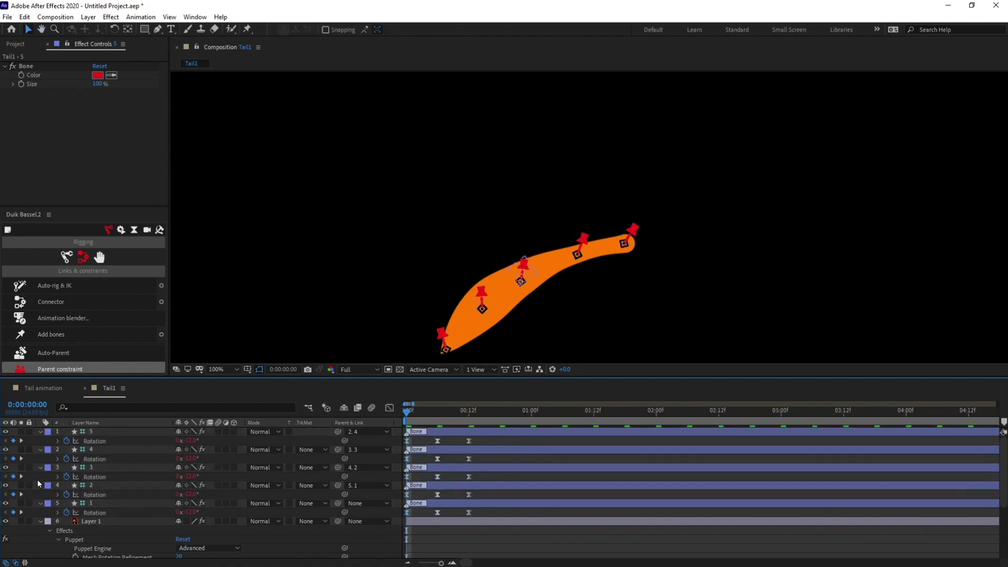
# Stagger the rotation keyframes along the chain so bones 2, 3, 4 and 5 start at about frames 3, 6, 8 and 11.
pyautogui.click(487, 440)
pyautogui.click(475, 502)
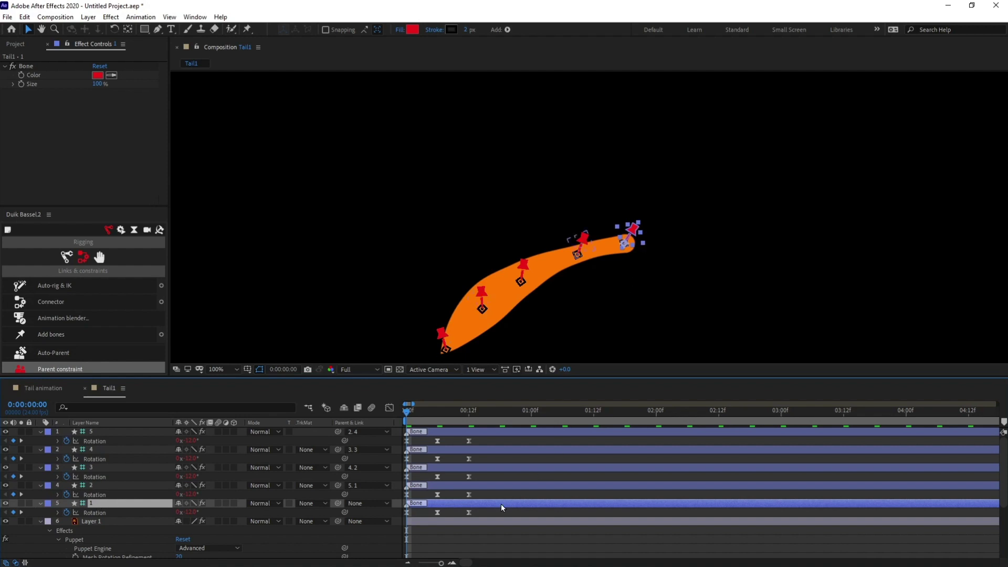
pyautogui.moveTo(490, 436); pyautogui.dragTo(423, 497)
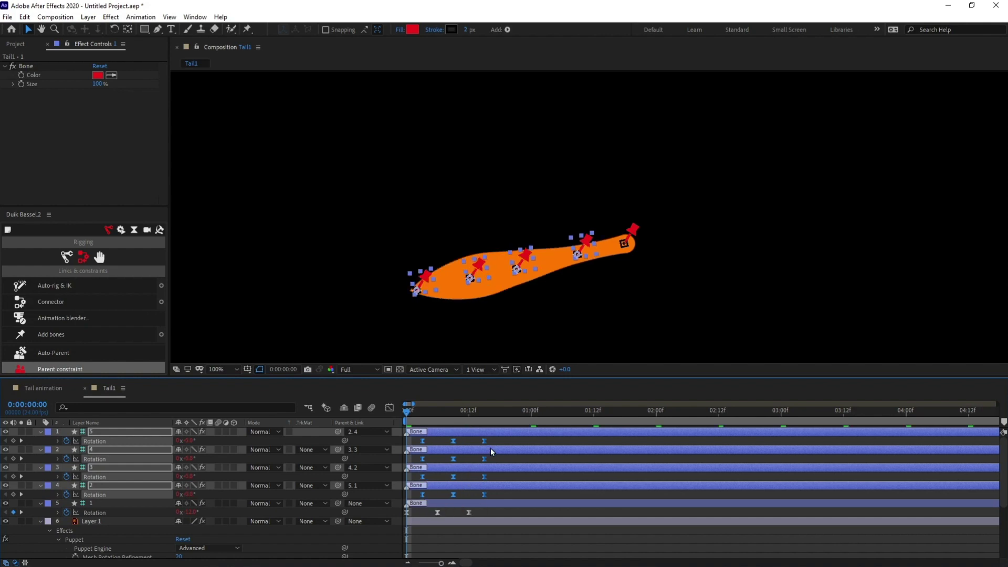
pyautogui.moveTo(497, 442); pyautogui.dragTo(419, 478)
pyautogui.moveTo(423, 477); pyautogui.dragTo(439, 480)
pyautogui.moveTo(508, 441)
pyautogui.mouseDown()
pyautogui.moveTo(435, 462)
pyautogui.moveTo(530, 448)
pyautogui.mouseUp()
pyautogui.moveTo(448, 441); pyautogui.dragTo(464, 442)
# Preview the tail's staggered swing from the start with the whole composition in view.
pyautogui.press('space')
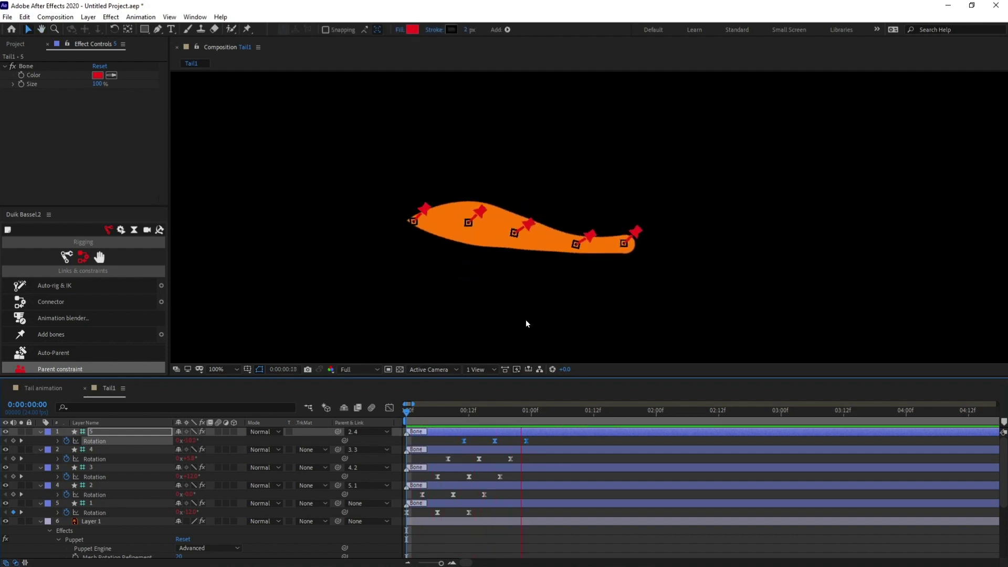
pyautogui.press(',')
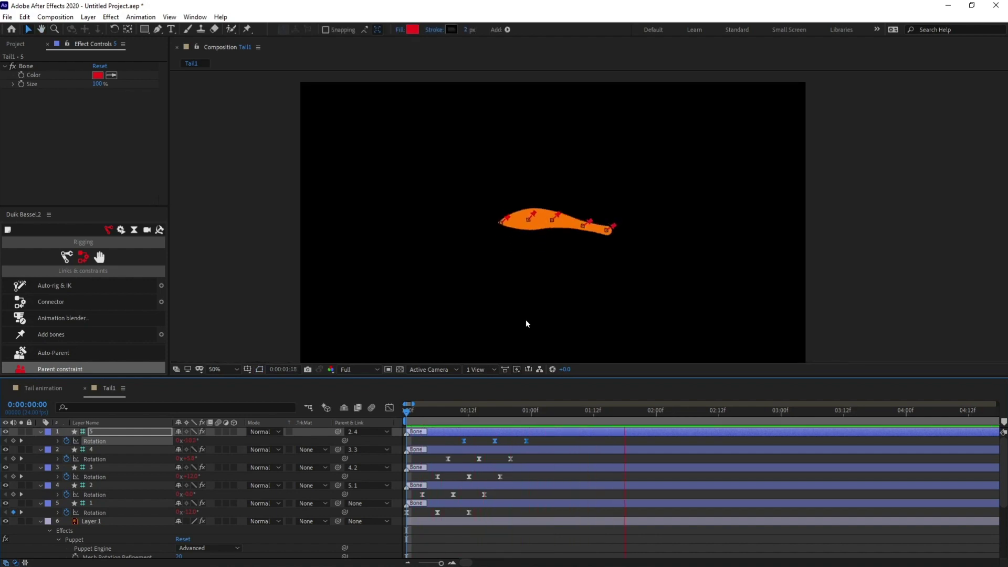
pyautogui.click(399, 412)
pyautogui.press('space')
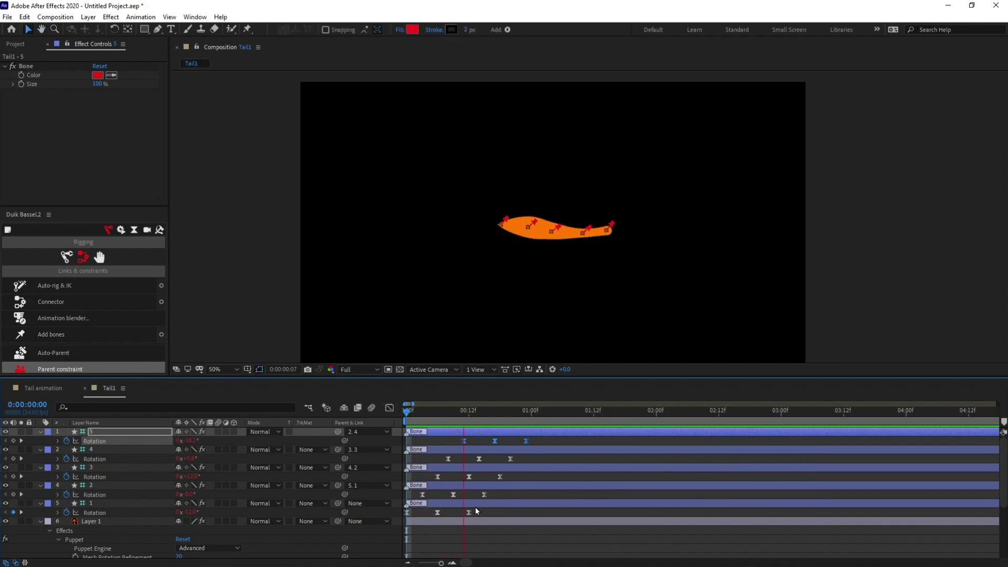
pyautogui.press('space')
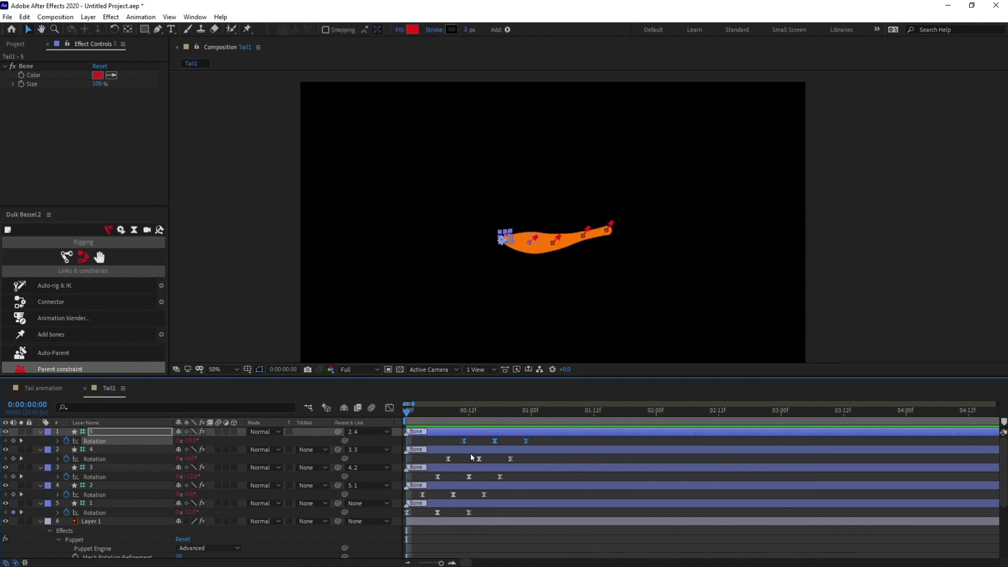
# Try delaying the rotation keyframes of bones 2 to 5 by one more frame, so bone 2 starts at frame 4.
pyautogui.moveTo(532, 438); pyautogui.dragTo(427, 495)
pyautogui.press('k')
pyautogui.press('pagedown')
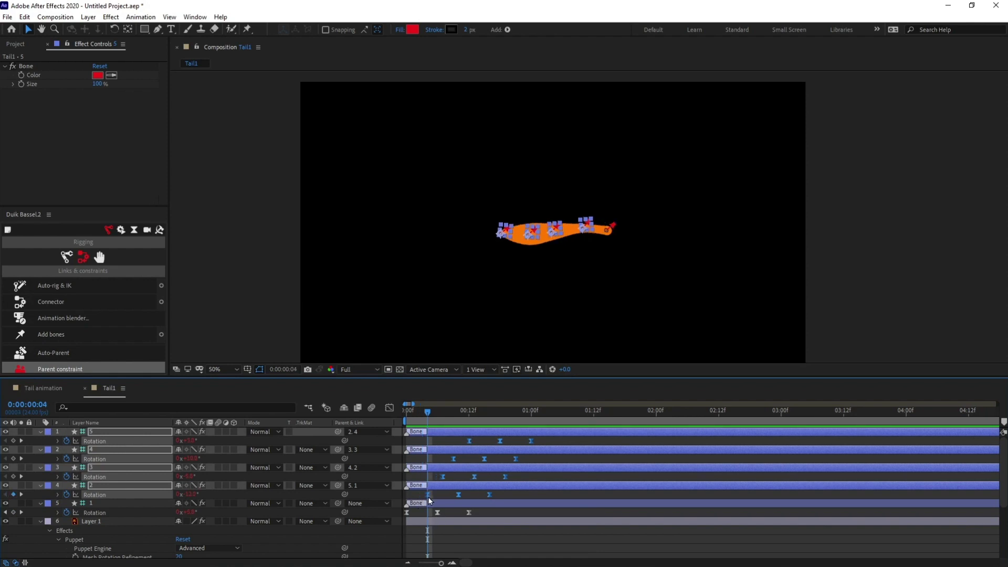
pyautogui.press('k')
pyautogui.press('k')
pyautogui.press('pagedown')
# Try widening the stagger so bones 3, 4 and 5 start at about frames 8, 11 and 14, and preview it.
pyautogui.moveTo(541, 438); pyautogui.dragTo(435, 477)
pyautogui.moveTo(443, 476); pyautogui.dragTo(448, 477)
pyautogui.press('k')
pyautogui.press('pagedown')
pyautogui.moveTo(544, 437); pyautogui.dragTo(455, 459)
pyautogui.hotkey('alt', 'Right')
pyautogui.press('k')
pyautogui.press('k')
pyautogui.press('pagedown')
pyautogui.moveTo(552, 437); pyautogui.dragTo(476, 443)
pyautogui.moveTo(420, 412); pyautogui.dragTo(403, 421)
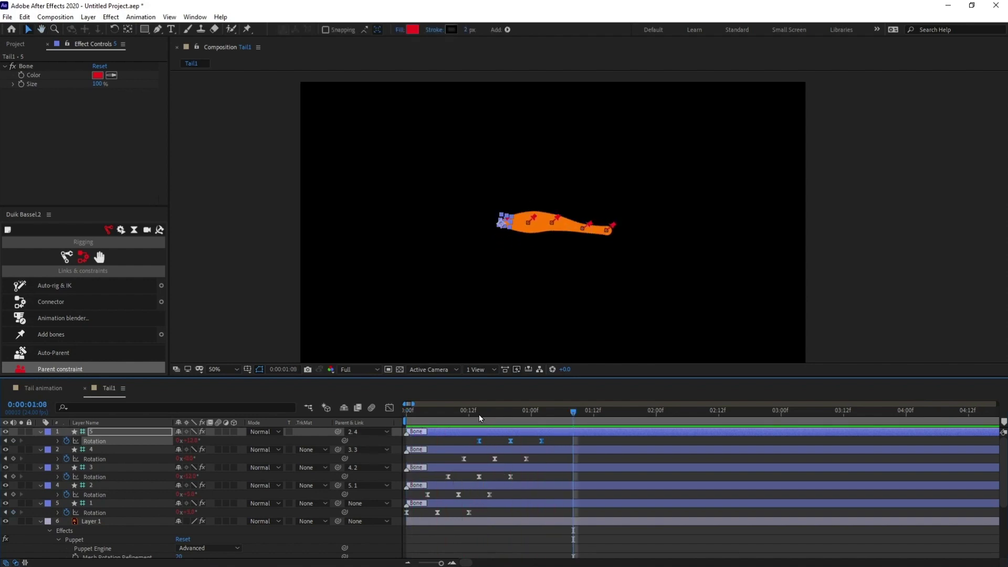
pyautogui.press('space')
# Undo the wider keyframe offsets on bones 2 to 5.
pyautogui.hotkey('ctrl', 'z')
pyautogui.hotkey('ctrl', 'z')
pyautogui.hotkey('ctrl', 'z')
pyautogui.hotkey('ctrl', 'z')
pyautogui.hotkey('ctrl', 'z')
# Replay the looping tail animation from the start.
pyautogui.moveTo(420, 417); pyautogui.dragTo(384, 419)
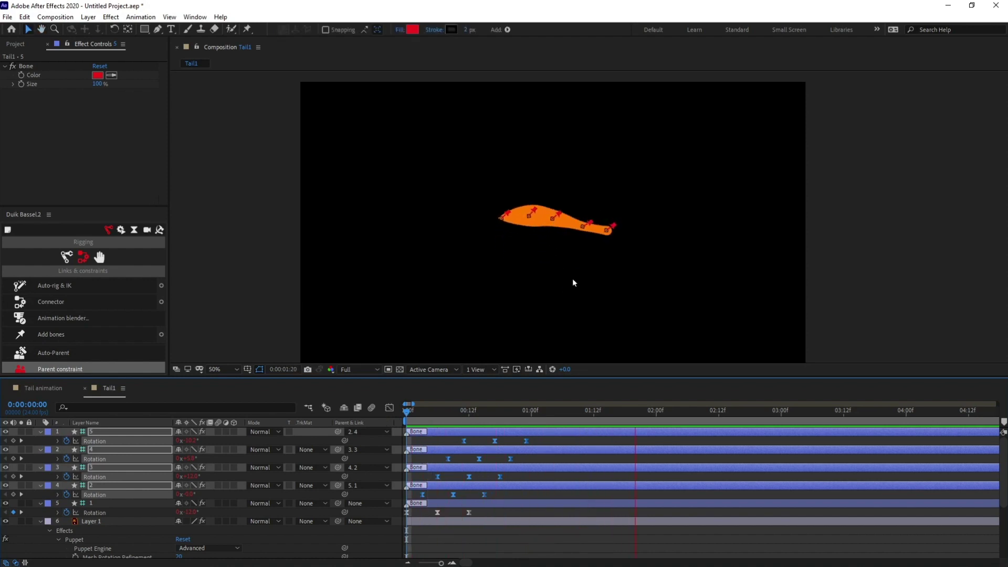
pyautogui.click(475, 534)
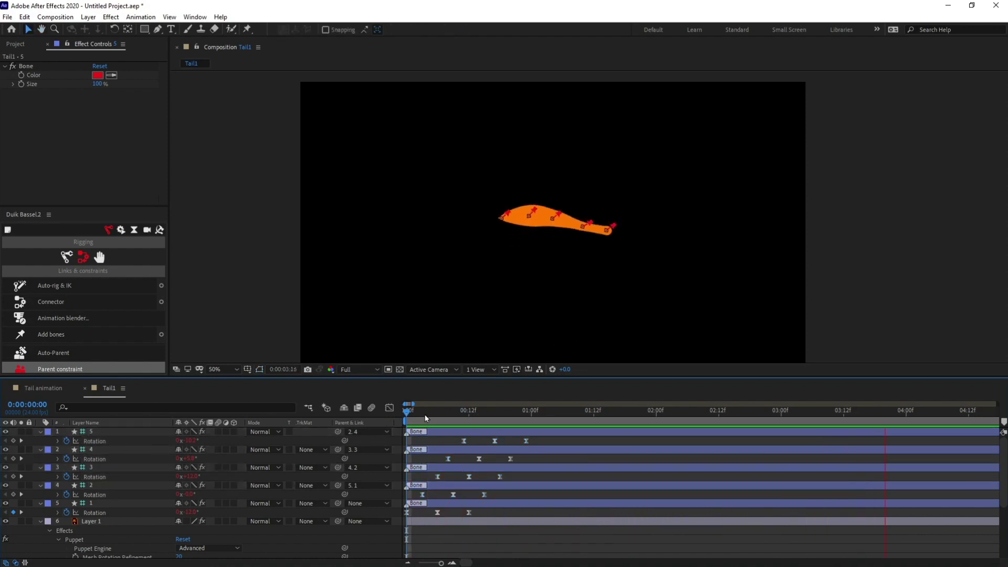
pyautogui.press('space')
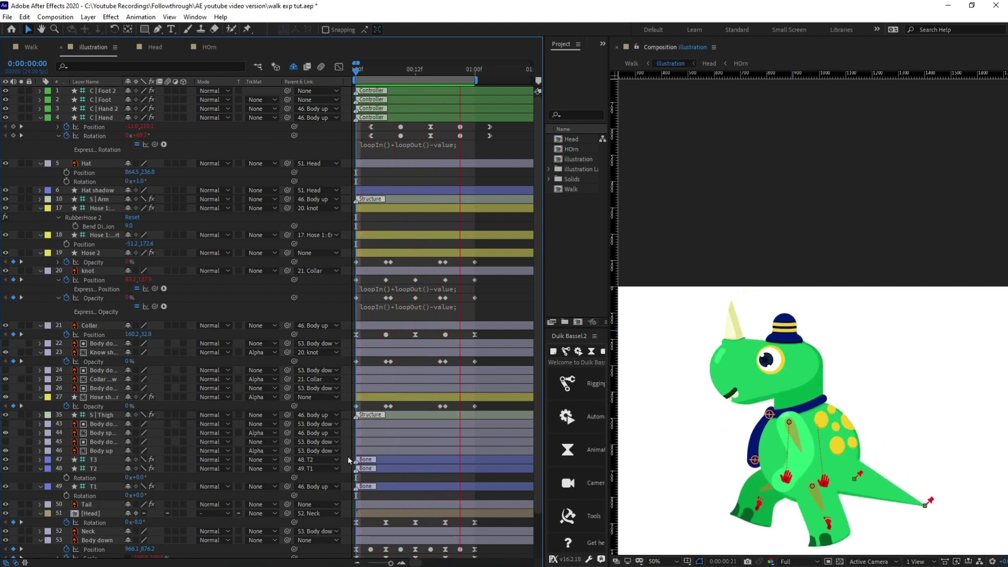
# Solo the Tail layer together with bones T1, T2 and T3 to isolate the tail, and stop the playback.
pyautogui.click(107, 505)
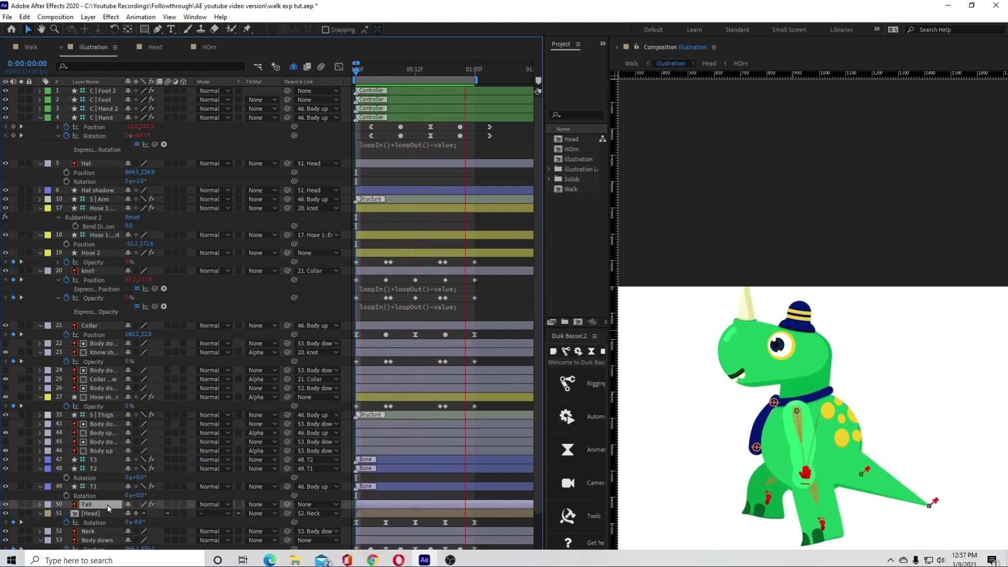
pyautogui.keyDown('shift'); pyautogui.click(101, 461); pyautogui.keyUp('shift')
pyautogui.click(20, 505)
pyautogui.click(21, 486)
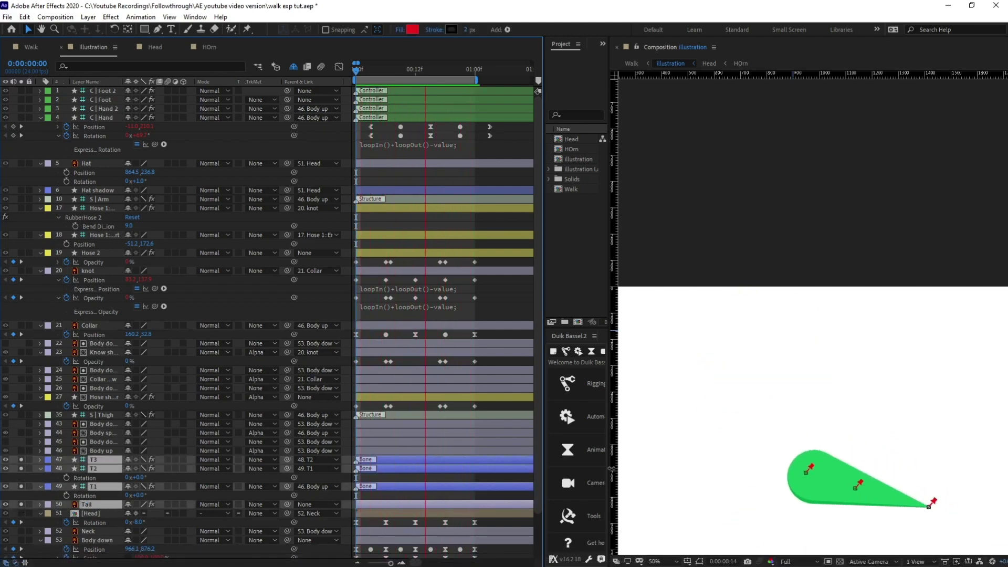
pyautogui.click(397, 478)
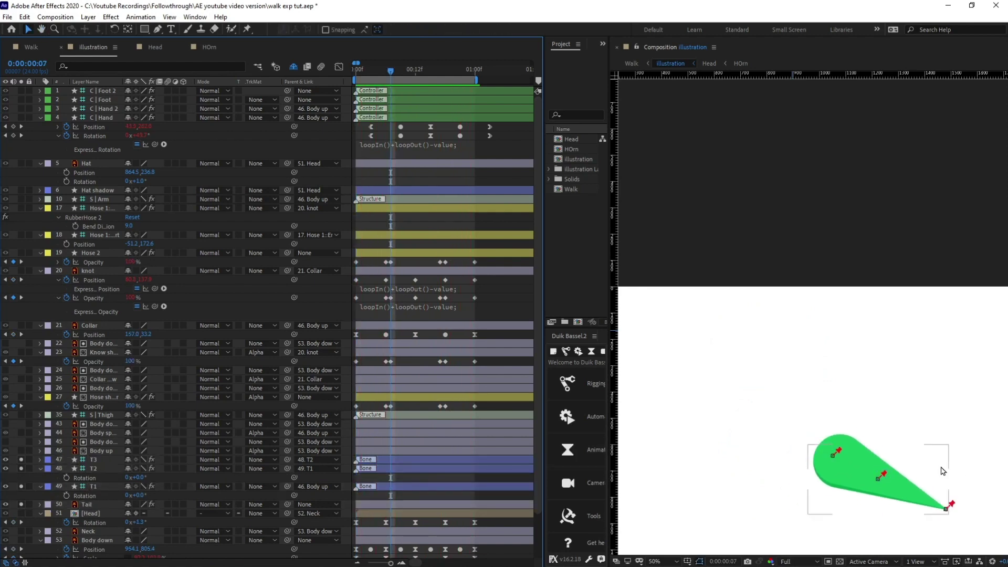
# Check the Tail layer and which pin each of the bones T1, T2 and T3 controls, and turn off their solo display.
pyautogui.click(848, 488)
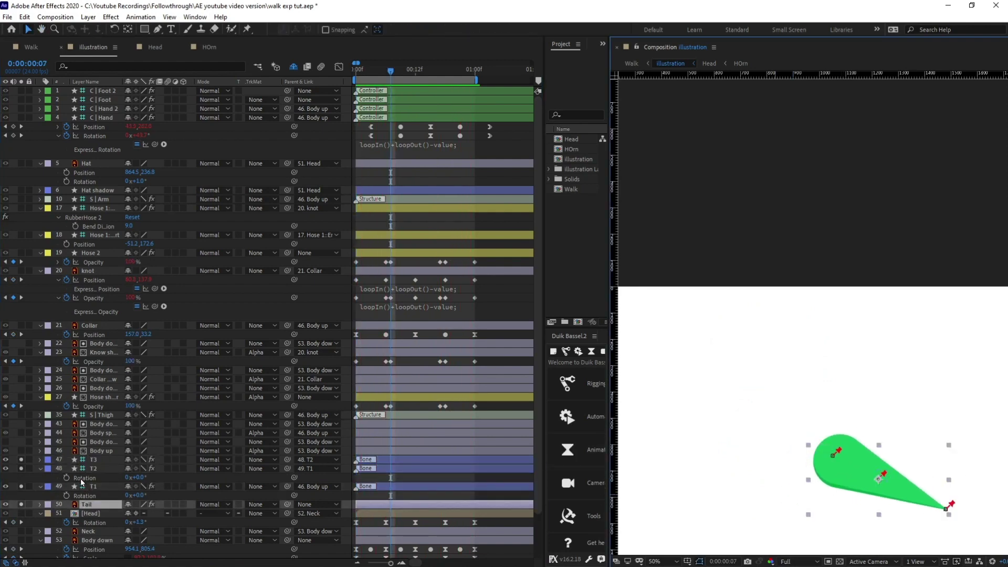
pyautogui.click(96, 486)
pyautogui.keyDown('shift'); pyautogui.click(100, 460); pyautogui.keyUp('shift')
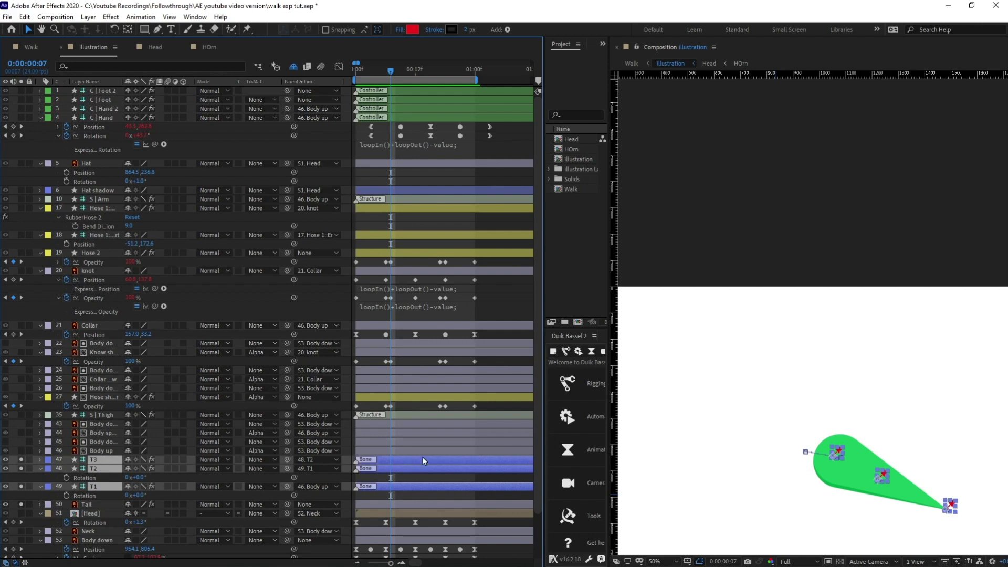
pyautogui.click(401, 476)
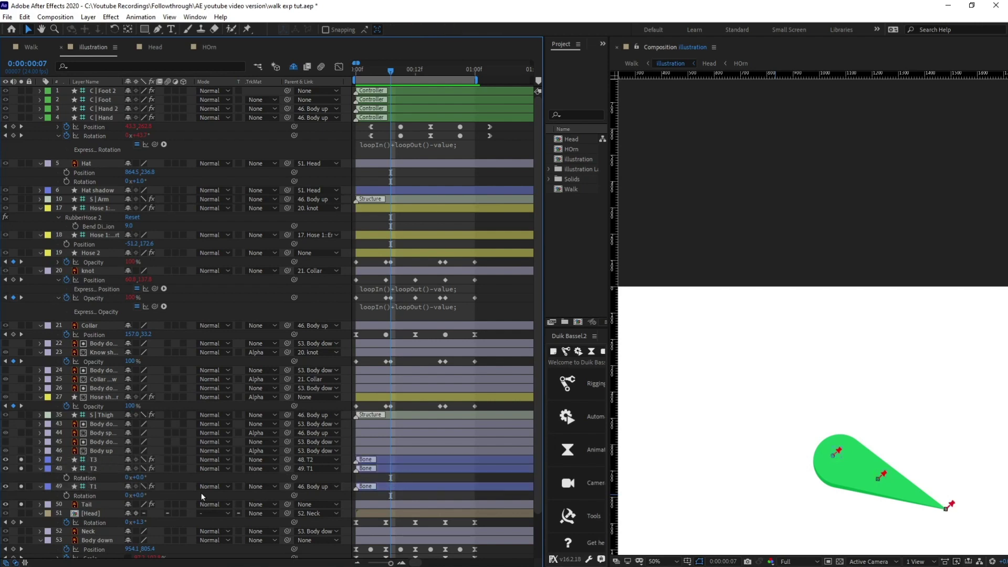
pyautogui.click(106, 461)
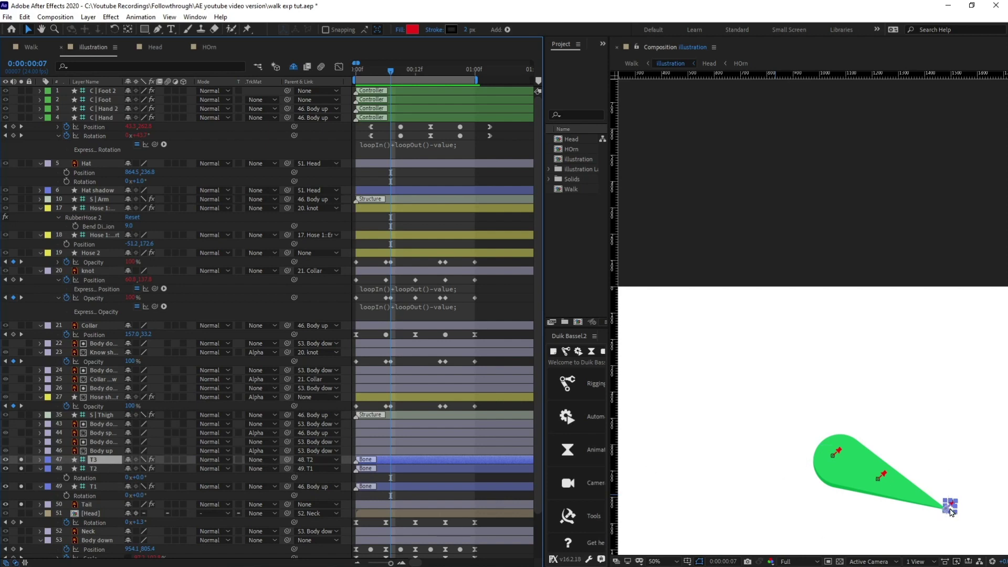
pyautogui.click(91, 469)
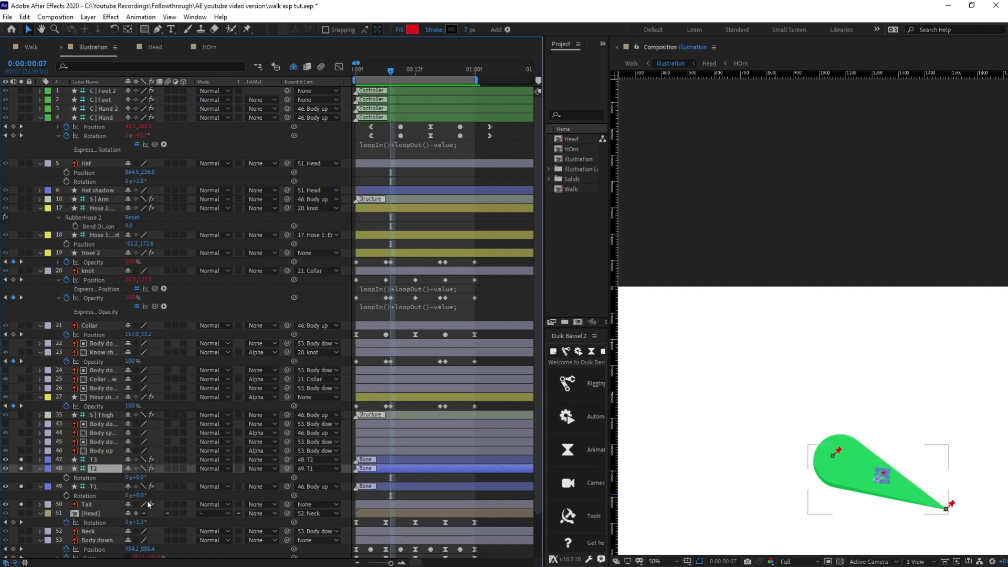
pyautogui.click(109, 488)
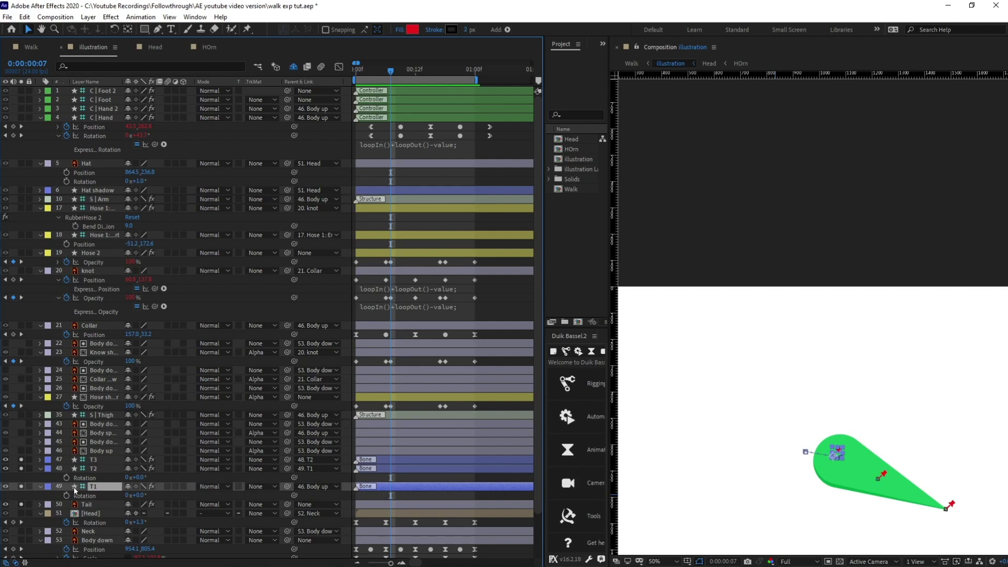
pyautogui.click(21, 487)
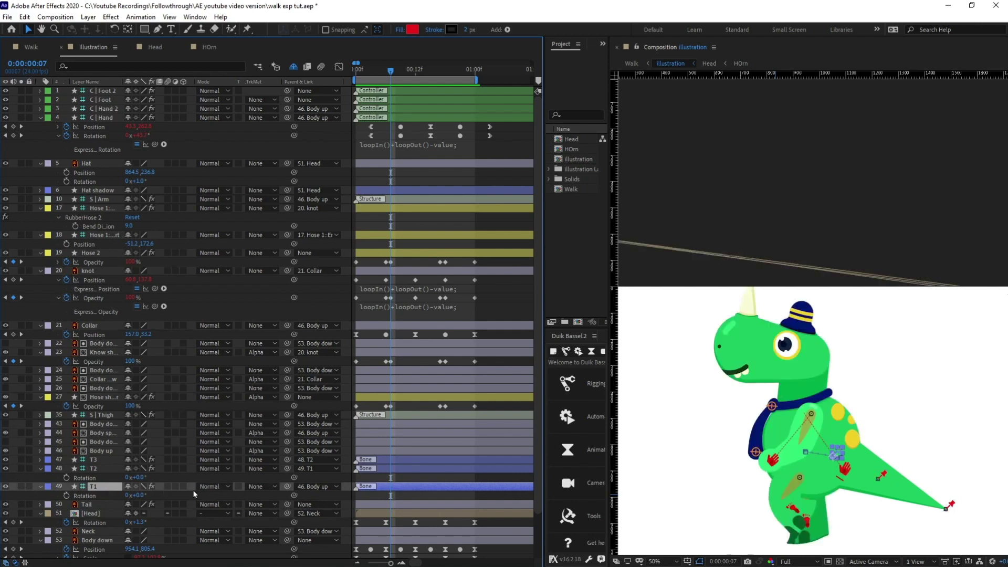
pyautogui.click(102, 541)
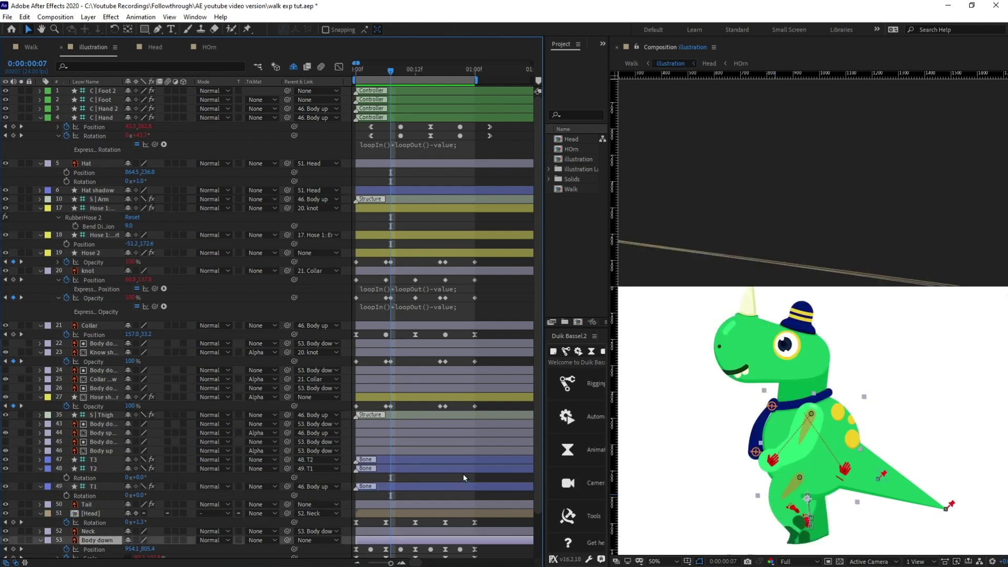
# Add rotation keyframes to bones T2 and T1 at the first frame.
pyautogui.press('Home')
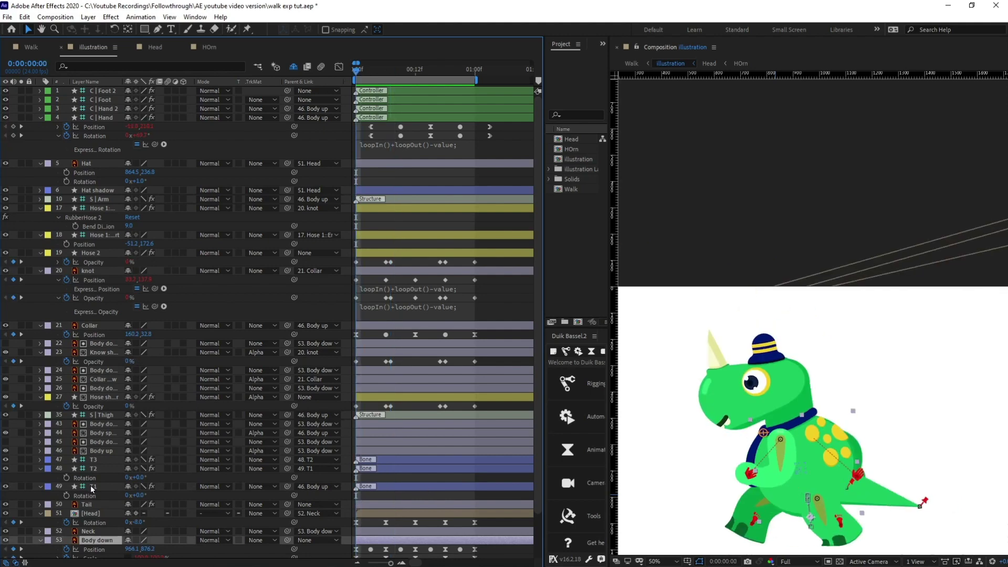
pyautogui.click(94, 470)
pyautogui.keyDown('shift'); pyautogui.click(93, 487); pyautogui.keyUp('shift')
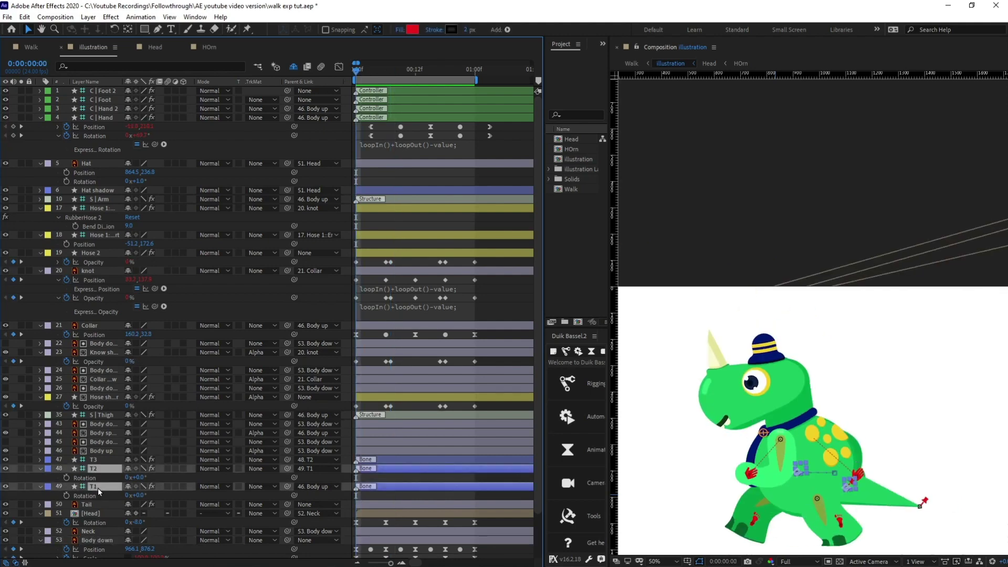
pyautogui.scroll(-1, 465, 506)
pyautogui.scroll(-1, 464, 506)
# Set the rotation of bones T2 and T1 to -11° at frame 6.
pyautogui.press('space')
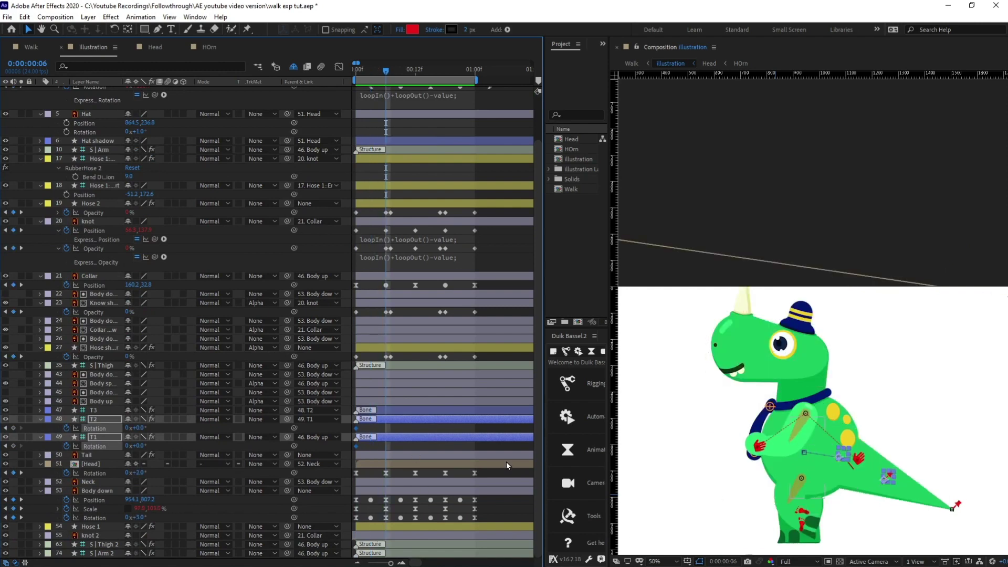
pyautogui.click(425, 431)
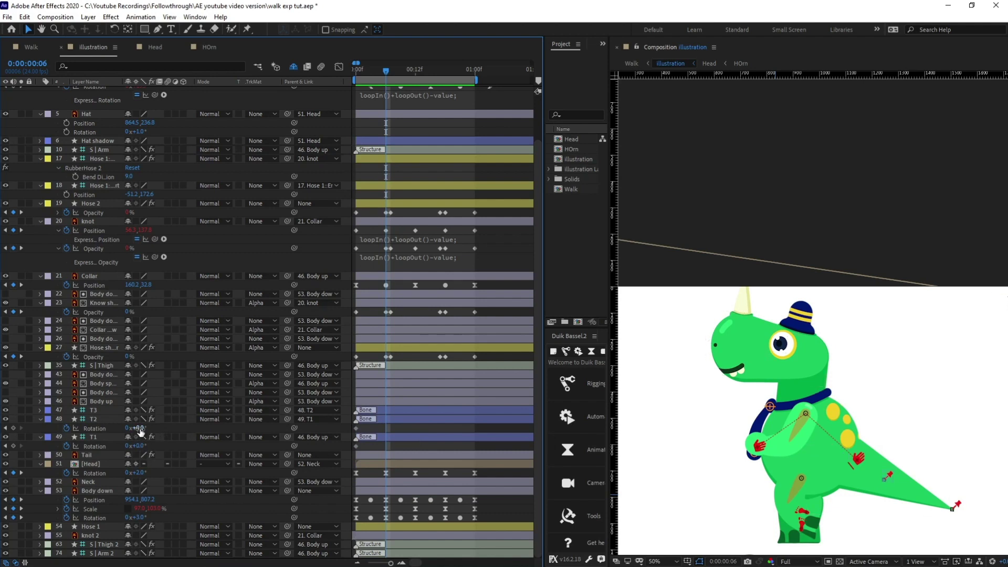
pyautogui.moveTo(143, 428); pyautogui.dragTo(137, 431)
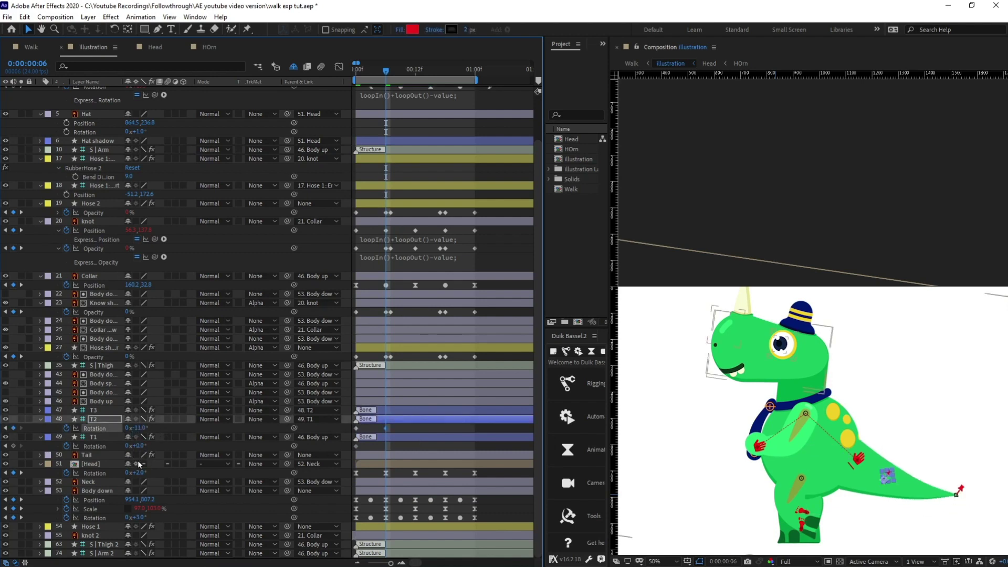
pyautogui.click(139, 445)
pyautogui.write('-11')
pyautogui.press('Return')
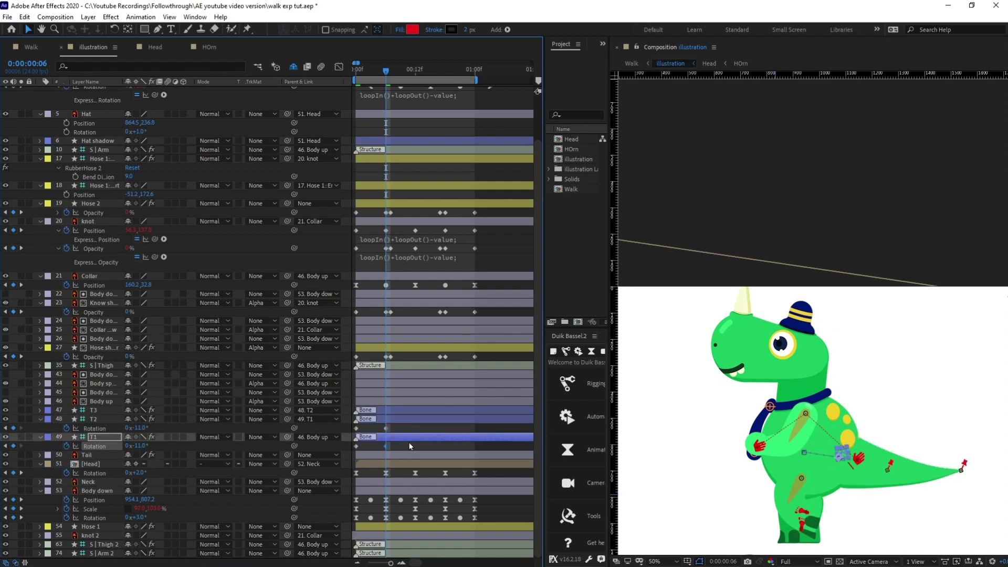
# Set the rotation of bones T1 and T2 to 6° at the first frame.
pyautogui.press('pageup')
pyautogui.press('pageup')
pyautogui.press('pageup')
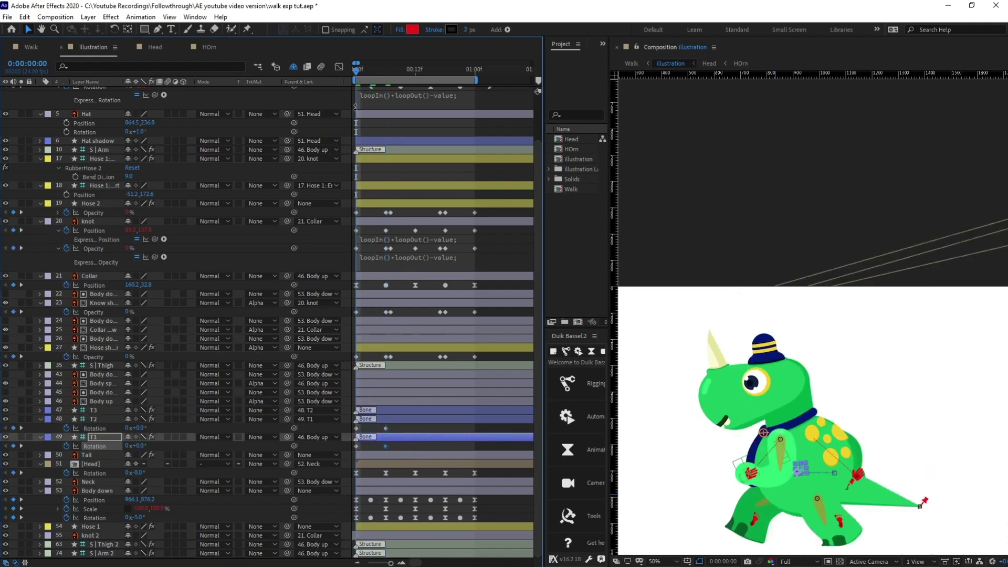
pyautogui.press('pageup')
pyautogui.press('pageup')
pyautogui.press('pageup')
pyautogui.moveTo(140, 446); pyautogui.dragTo(142, 429)
pyautogui.click(137, 429)
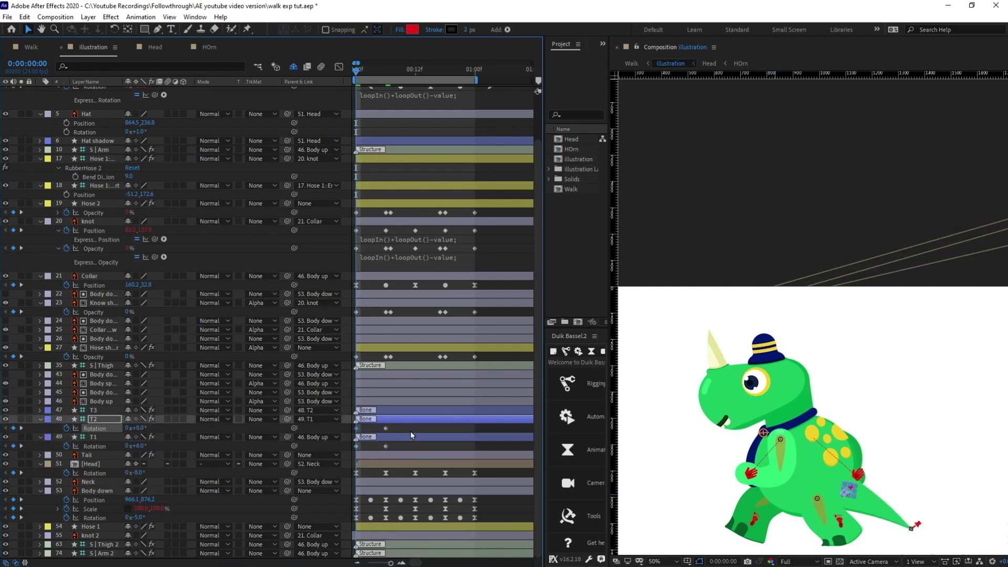
# Copy the first rotation keyframes of bones T2 and T1 to frame 12.
pyautogui.click(426, 446)
pyautogui.press('k')
pyautogui.press('k')
pyautogui.press('k')
pyautogui.press('k')
pyautogui.press('k')
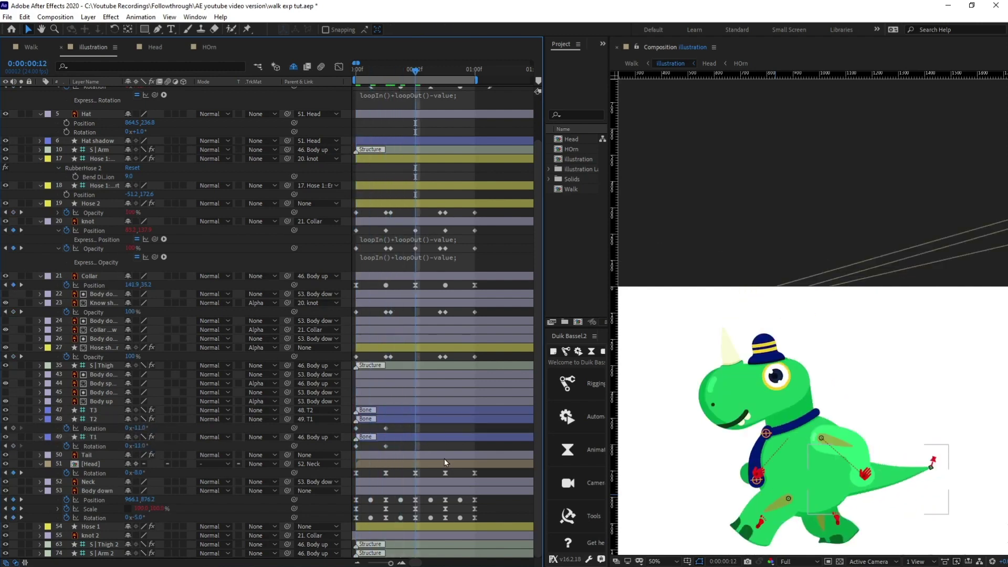
pyautogui.click(357, 428)
pyautogui.click(356, 447)
pyautogui.hotkey('ctrl', 'c')
pyautogui.hotkey('ctrl', 'v')
# Copy the frame 6 rotation keyframes of bones T2 and T1 to frame 18.
pyautogui.moveTo(435, 72); pyautogui.dragTo(445, 79)
pyautogui.click(387, 428)
pyautogui.hotkey('ctrl', 'c')
pyautogui.hotkey('ctrl', 'v')
pyautogui.click(386, 446)
pyautogui.hotkey('ctrl', 'c')
pyautogui.hotkey('ctrl', 'v')
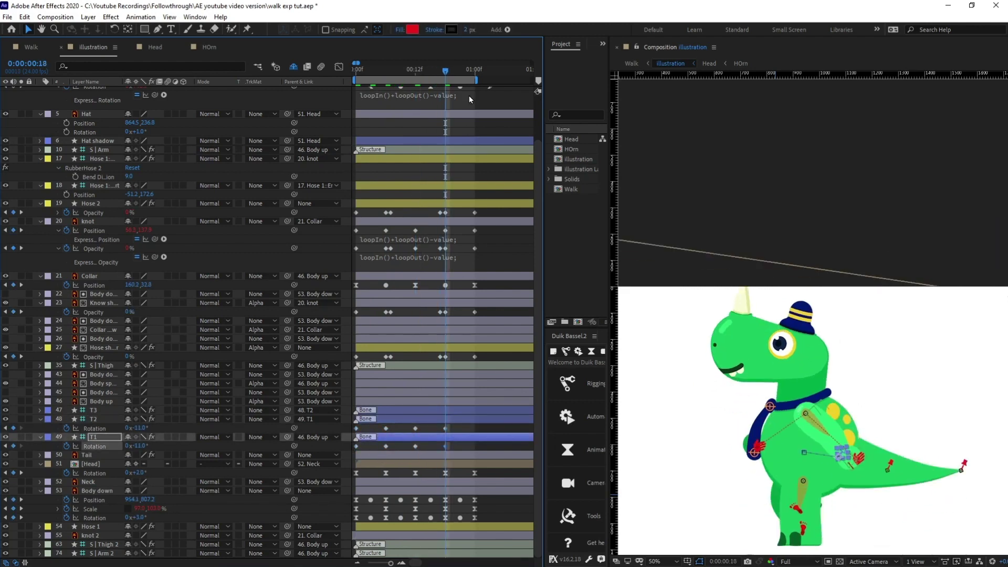
# Copy the frame 12 rotation keyframes of T2 and T1 to 1:00 and apply Easy Ease to all their rotation keyframes.
pyautogui.click(475, 71)
pyautogui.click(416, 428)
pyautogui.hotkey('ctrl', 'c')
pyautogui.hotkey('ctrl', 'v')
pyautogui.click(415, 447)
pyautogui.hotkey('ctrl', 'c')
pyautogui.hotkey('ctrl', 'v')
pyautogui.moveTo(486, 428); pyautogui.dragTo(351, 450)
pyautogui.press('F9')
# Copy the loopIn()+loopOut()-value expression onto the Rotation of bones T2 and T1.
pyautogui.click(399, 240)
pyautogui.click(94, 438)
pyautogui.keyDown('alt'); pyautogui.click(66, 438); pyautogui.keyUp('alt')
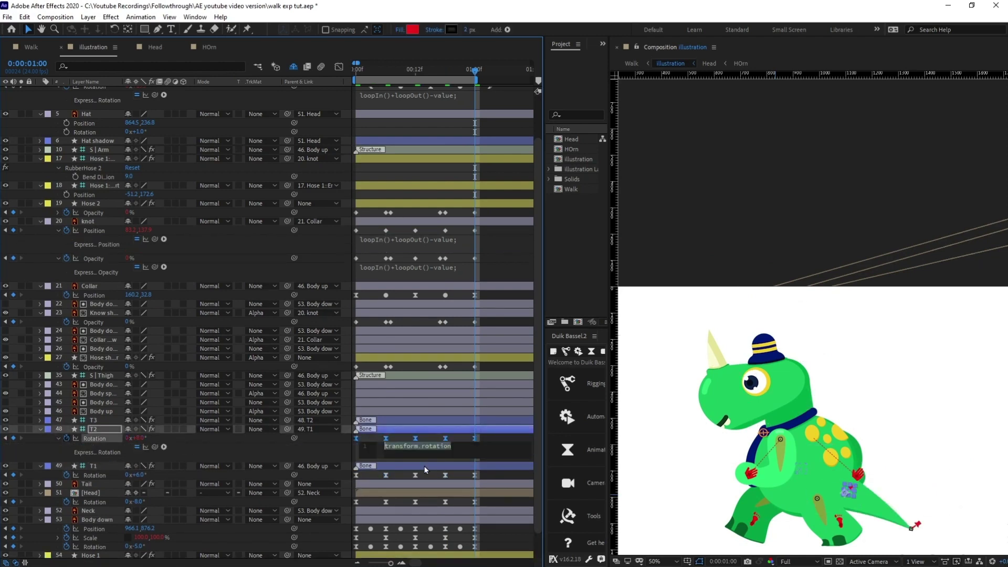
pyautogui.hotkey('ctrl', 'v')
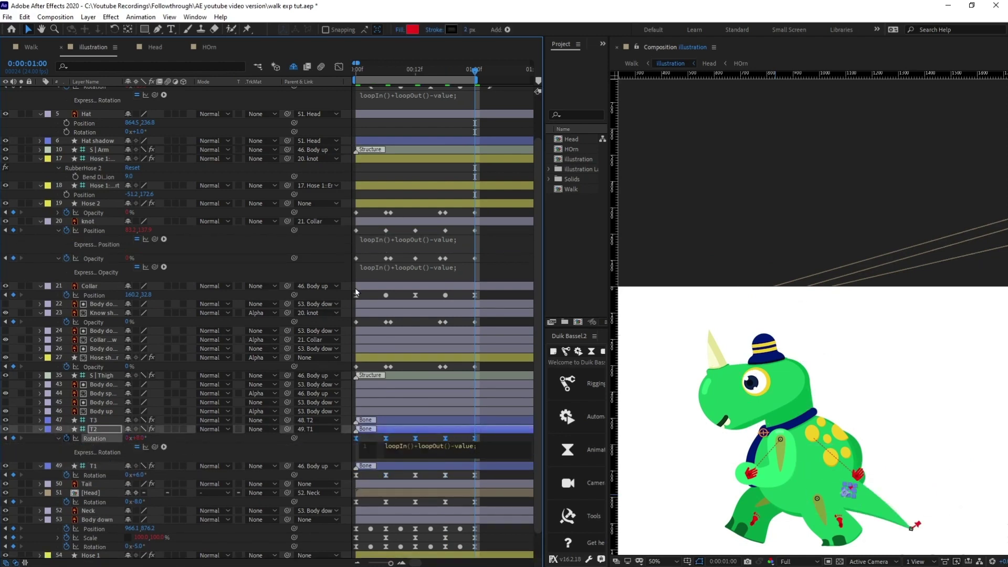
pyautogui.keyDown('alt'); pyautogui.click(66, 475); pyautogui.keyUp('alt')
pyautogui.hotkey('ctrl', 'v')
pyautogui.click(441, 299)
pyautogui.click(442, 303)
# Delay all rotation keyframes of bones T2 and T1 so they start at frame 3.
pyautogui.press('Home')
pyautogui.scroll(-2, 445, 460)
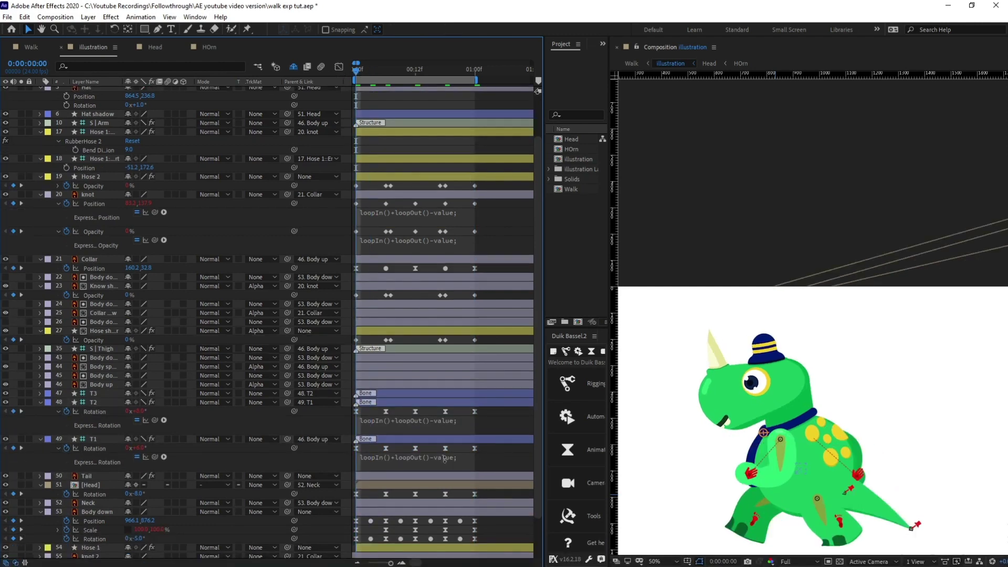
pyautogui.scroll(-2, 444, 459)
pyautogui.moveTo(489, 385); pyautogui.dragTo(343, 430)
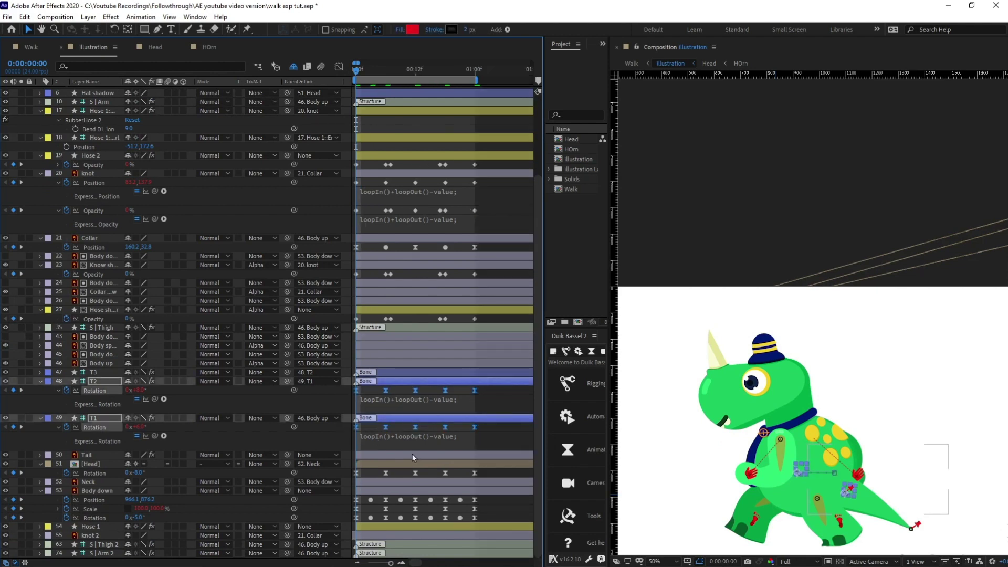
pyautogui.press('space')
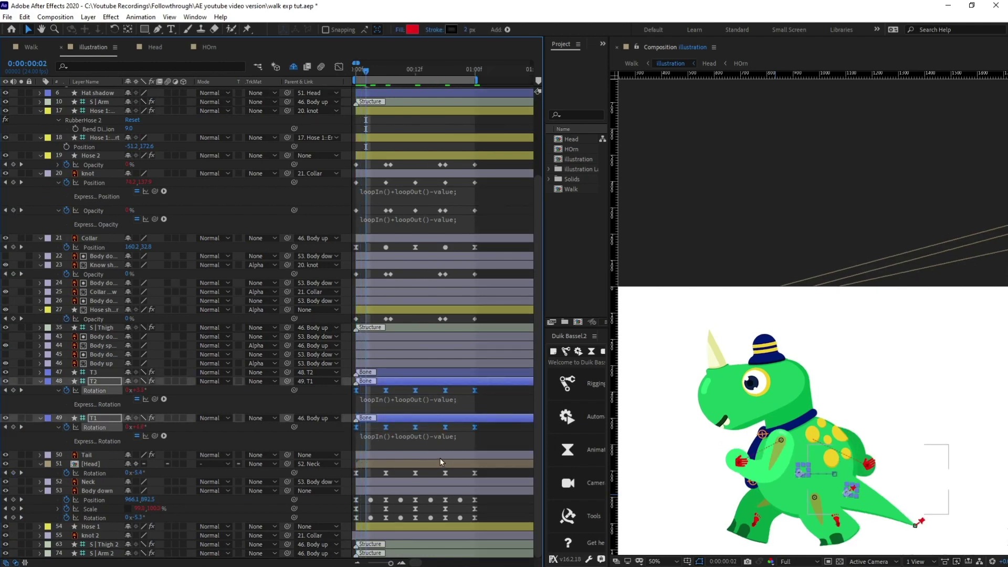
pyautogui.hotkey('alt', 'Right')
pyautogui.hotkey('alt', 'Right')
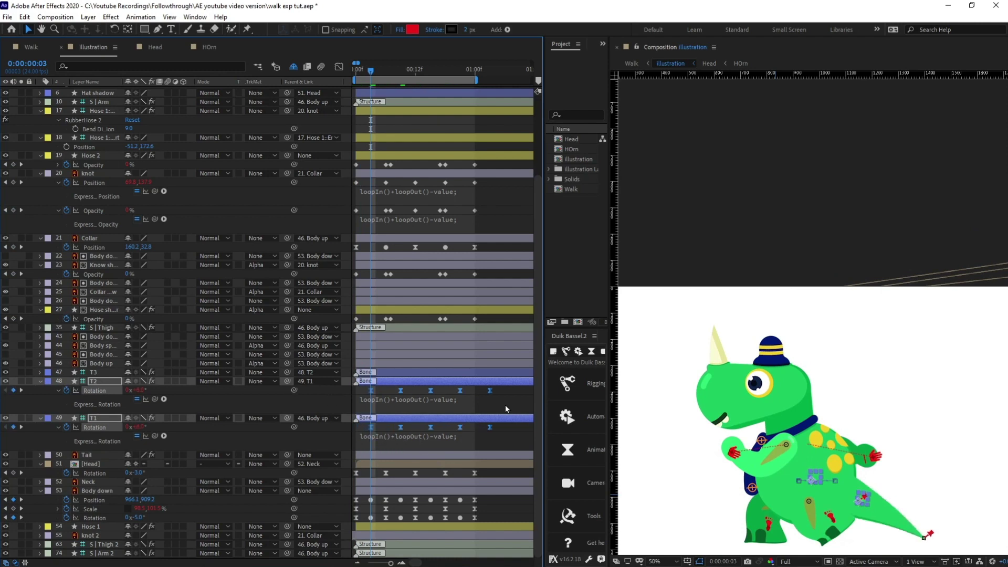
# Delay the rotation keyframes of bone T2 so they start at frame 6, and preview the walk.
pyautogui.moveTo(508, 387); pyautogui.dragTo(386, 394)
pyautogui.press('pagedown')
pyautogui.press('pagedown')
pyautogui.press('pagedown')
pyautogui.press('space')
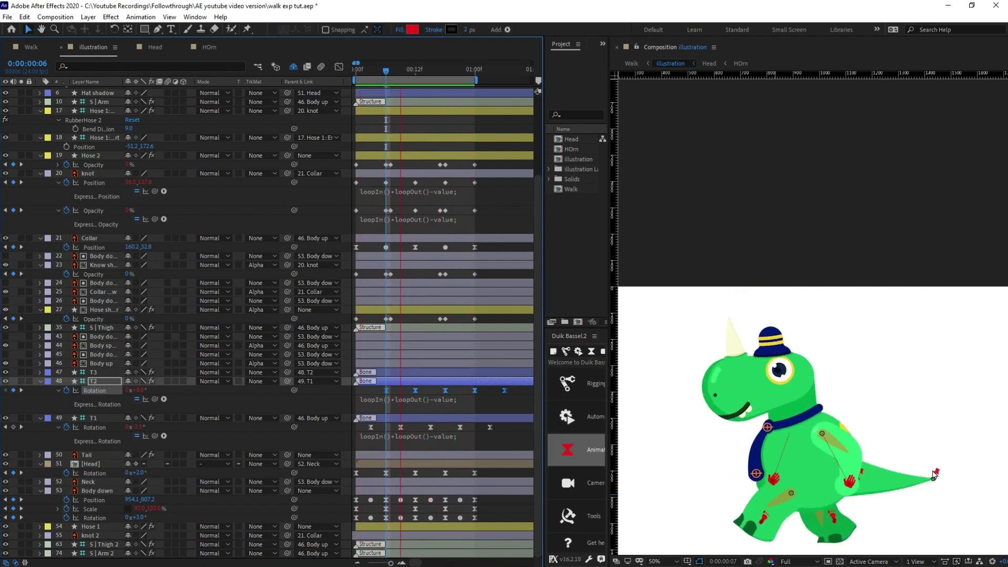
# Delay the rotation keyframes of both T1 and T2 by one more frame, starting T1 at frame 4, and preview.
pyautogui.press('space')
pyautogui.moveTo(371, 76); pyautogui.dragTo(371, 78)
pyautogui.moveTo(512, 387); pyautogui.dragTo(364, 432)
pyautogui.moveTo(370, 428); pyautogui.dragTo(378, 429)
pyautogui.press('space')
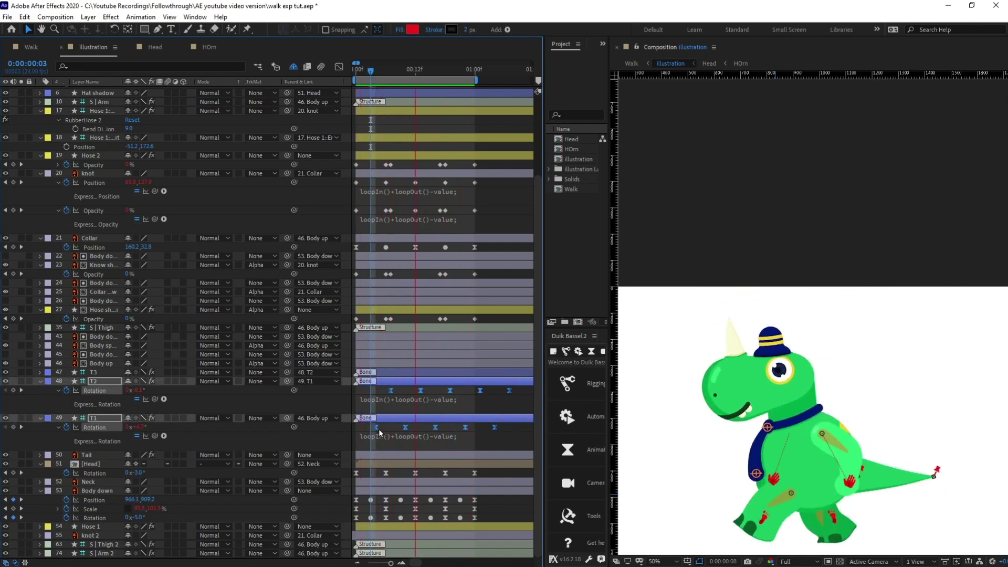
# Delay the rotation keyframes of bone T2 by one more frame so they start at frame 8, and preview.
pyautogui.moveTo(385, 74); pyautogui.dragTo(390, 74)
pyautogui.click(409, 394)
pyautogui.moveTo(383, 387); pyautogui.dragTo(525, 405)
pyautogui.press('pagedown')
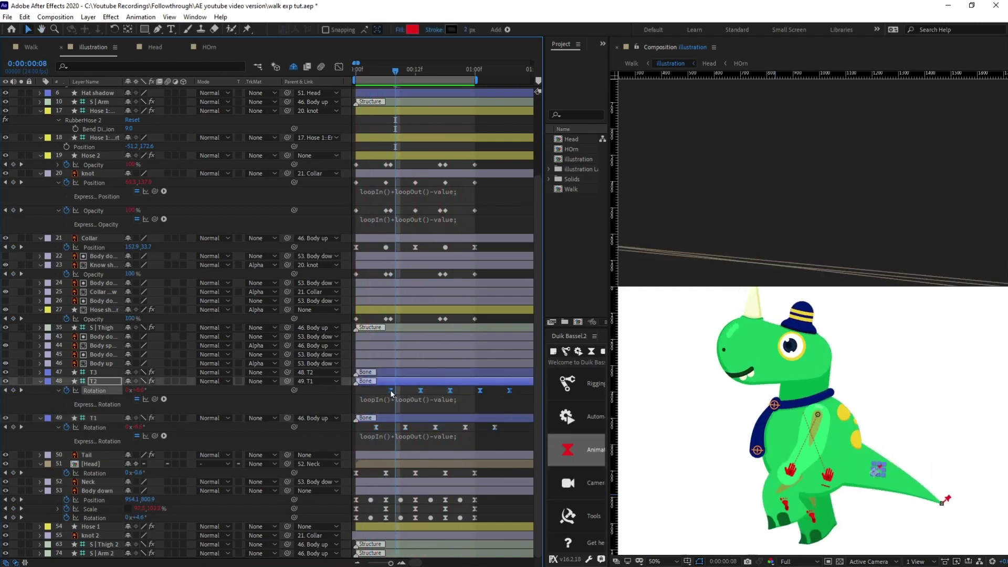
pyautogui.moveTo(393, 390); pyautogui.dragTo(397, 390)
pyautogui.press('space')
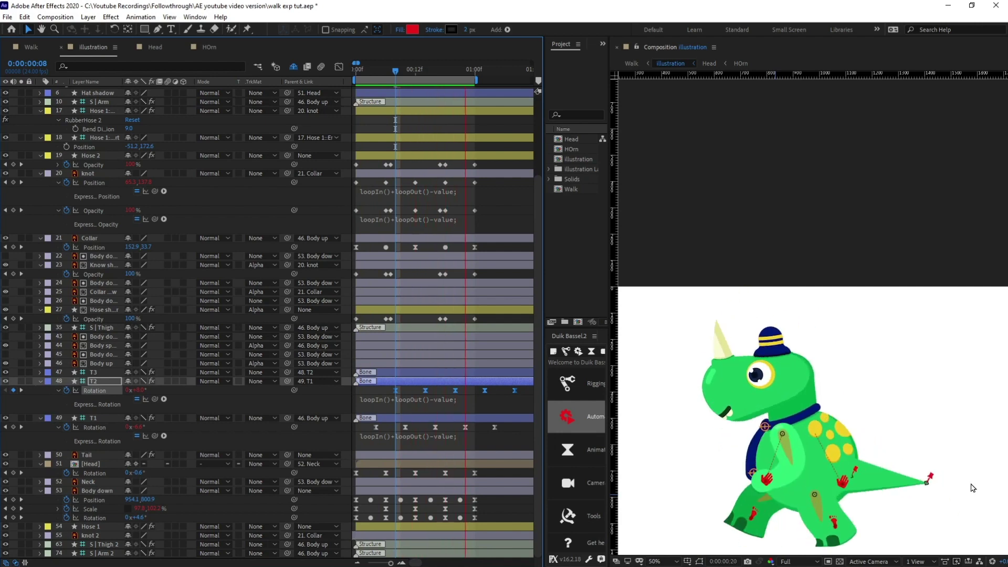
# Replay the walk cycle from the first frame to check the tail's follow-through.
pyautogui.press('space')
pyautogui.click(355, 74)
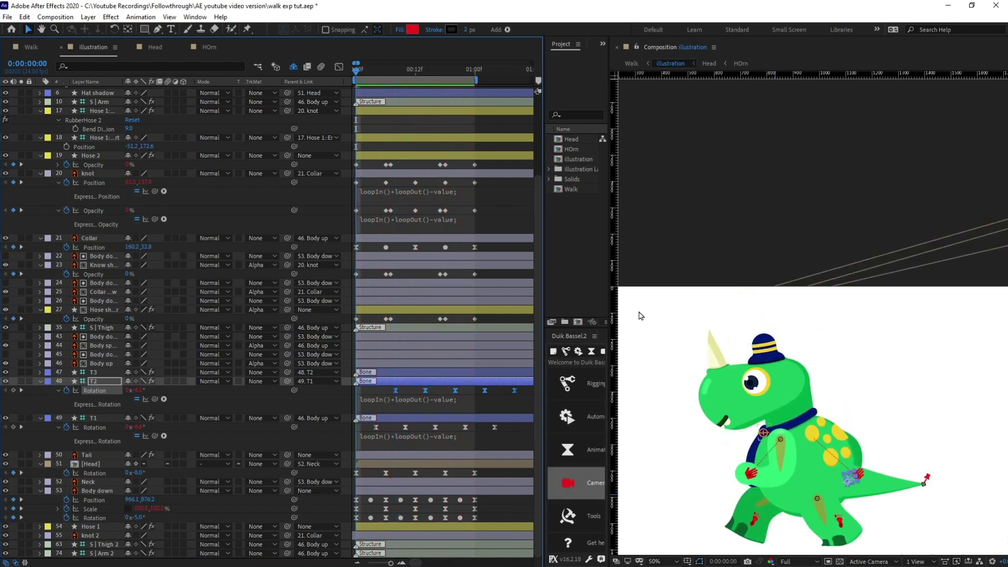
pyautogui.press('space')
pyautogui.press('space')
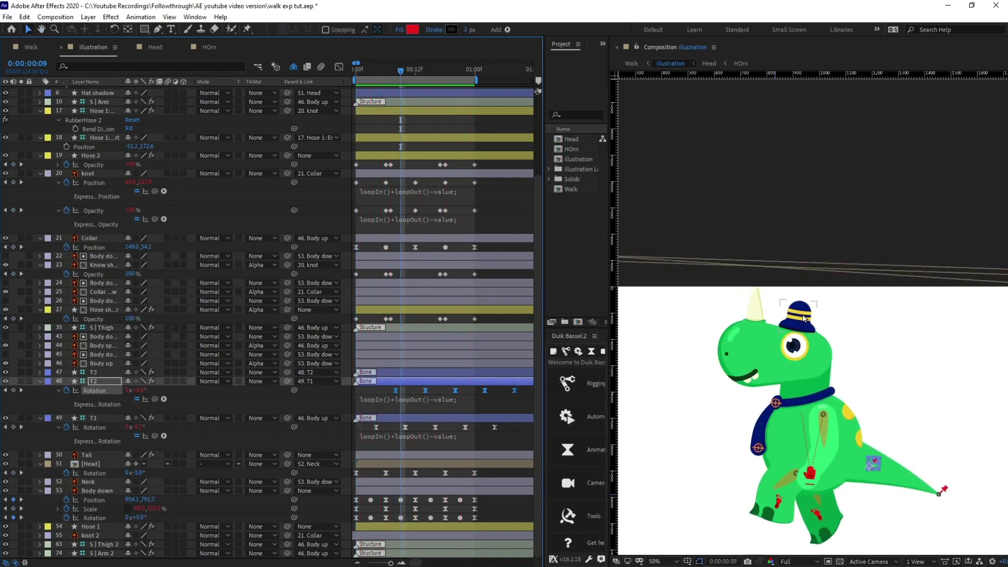
# Key the hat layer's Position and Rotation at frame 0.
pyautogui.click(802, 321)
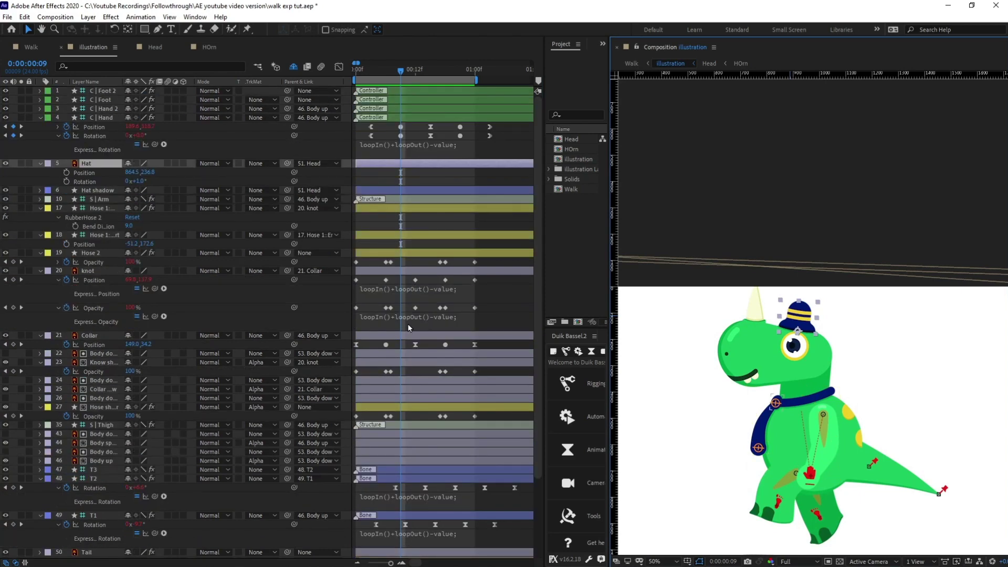
pyautogui.moveTo(377, 72); pyautogui.dragTo(332, 73)
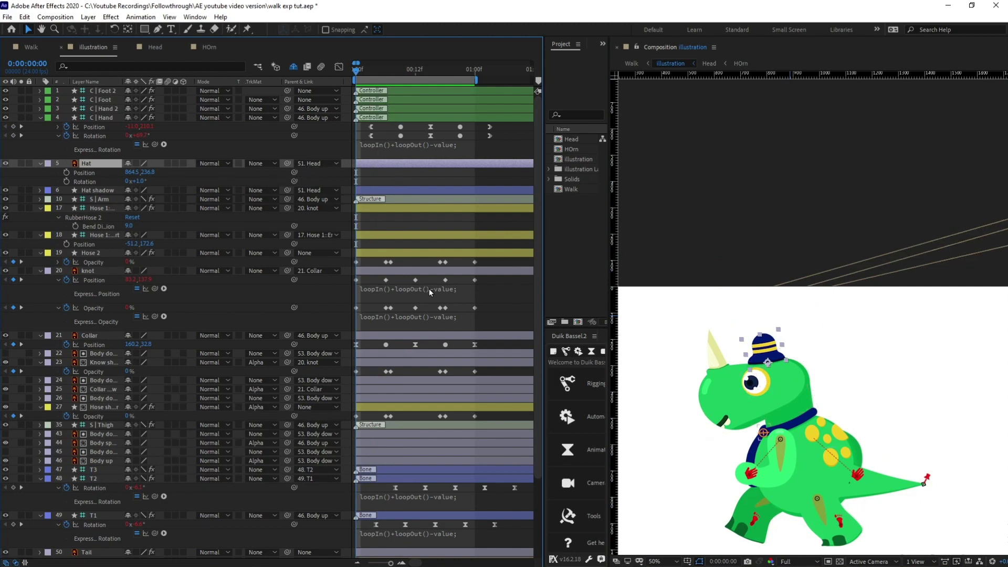
pyautogui.click(66, 172)
pyautogui.click(66, 181)
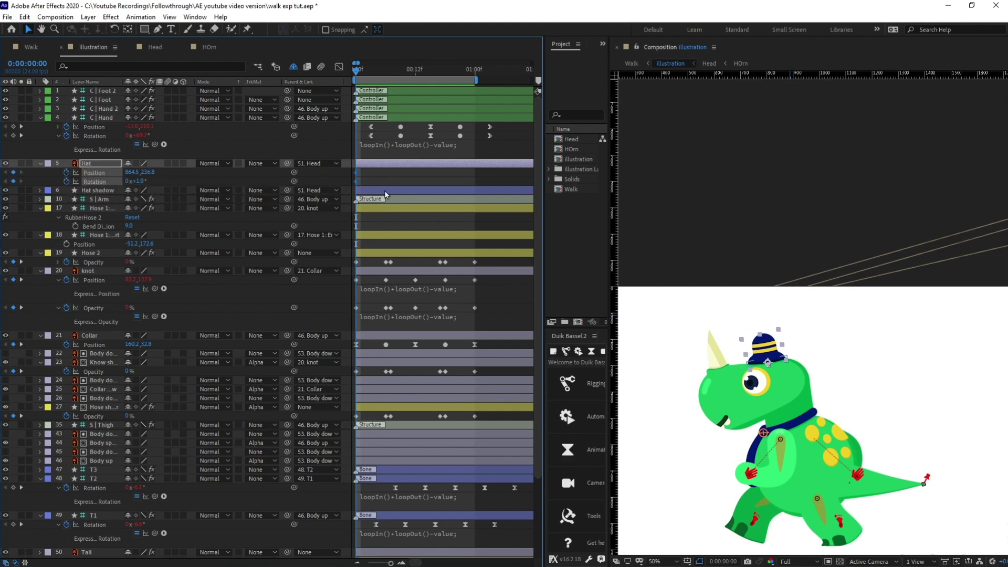
# At frame 6, lift the hat off the head to a position of about 868, 199 and rotate it to 12°.
pyautogui.scroll(-5, 446, 281)
pyautogui.moveTo(381, 70); pyautogui.dragTo(384, 78)
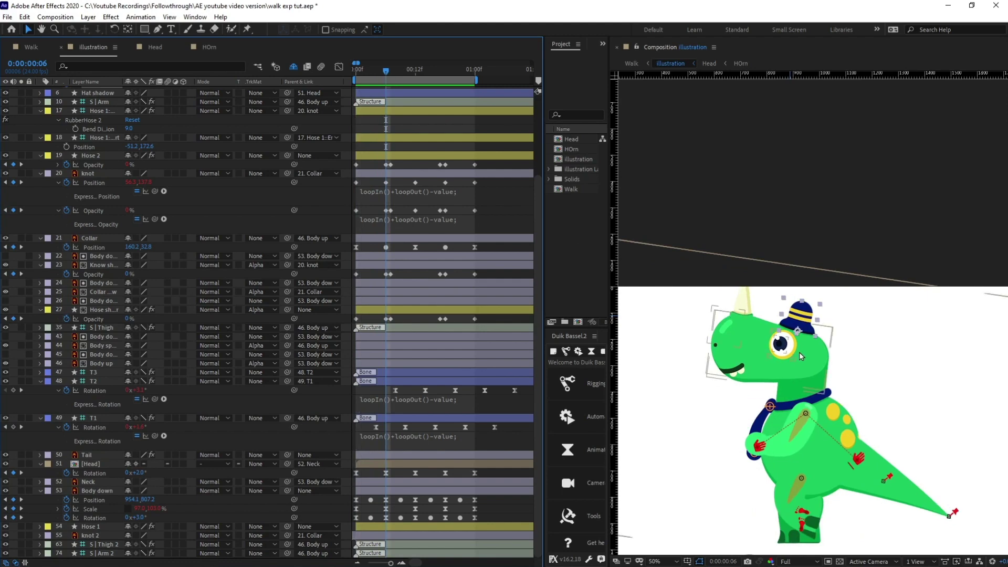
pyautogui.scroll(5, 422, 272)
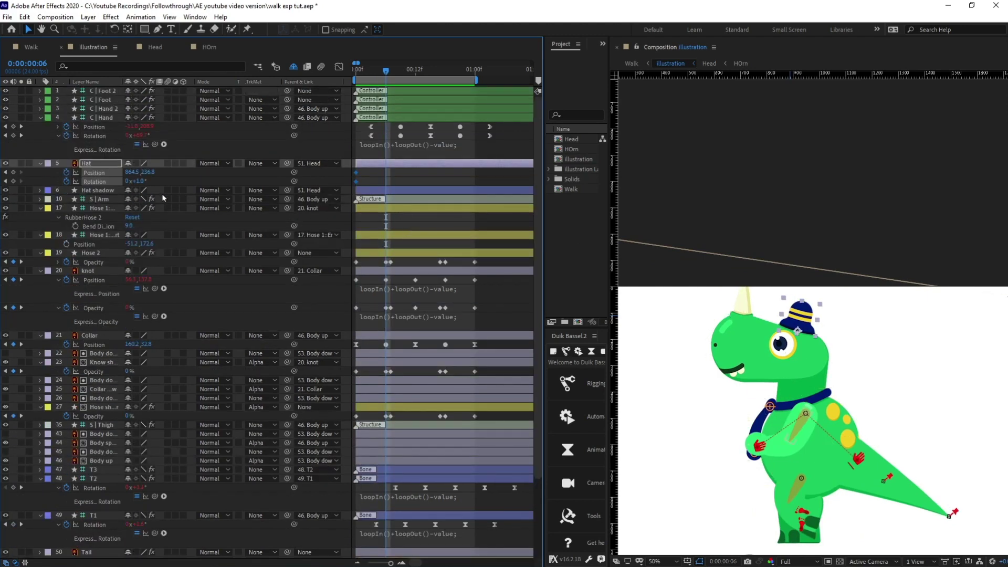
pyautogui.scroll(1, 939, 333)
pyautogui.moveTo(917, 331); pyautogui.dragTo(917, 355)
pyautogui.moveTo(799, 344)
pyautogui.mouseDown()
pyautogui.moveTo(806, 312)
pyautogui.moveTo(803, 328)
pyautogui.mouseUp()
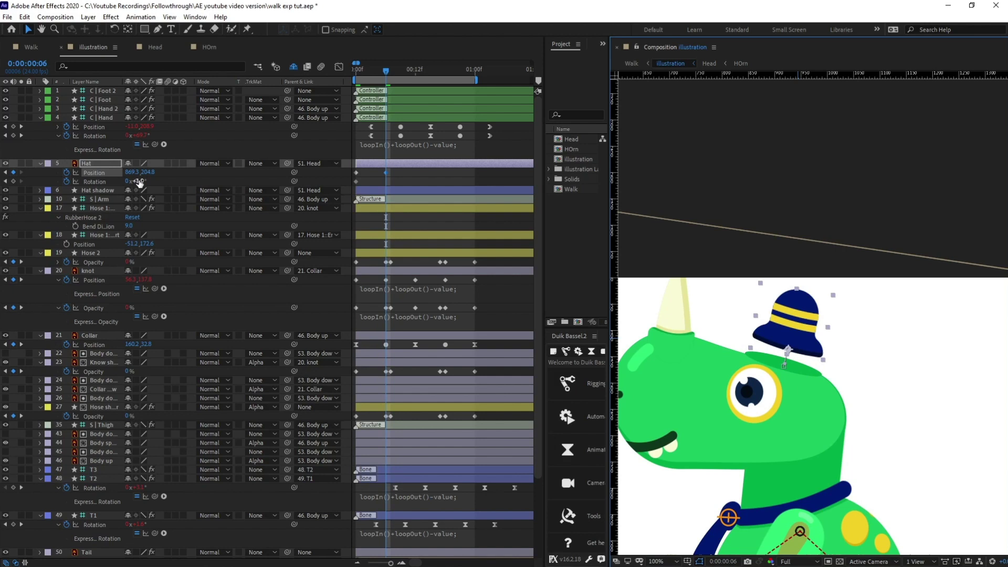
pyautogui.moveTo(139, 182); pyautogui.dragTo(146, 182)
pyautogui.press('Up')
pyautogui.press('Up')
pyautogui.press('Up')
pyautogui.press('Up')
pyautogui.press('Up')
pyautogui.press('Up')
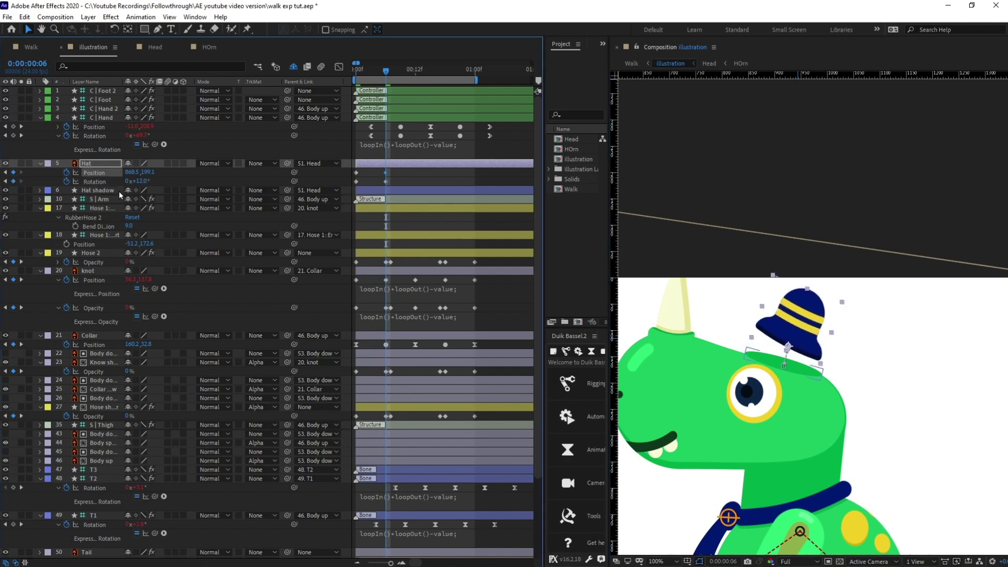
# Paste the hat's starting Position and Rotation keyframes at frame 12.
pyautogui.moveTo(389, 78); pyautogui.dragTo(415, 74)
pyautogui.scroll(-4, 450, 275)
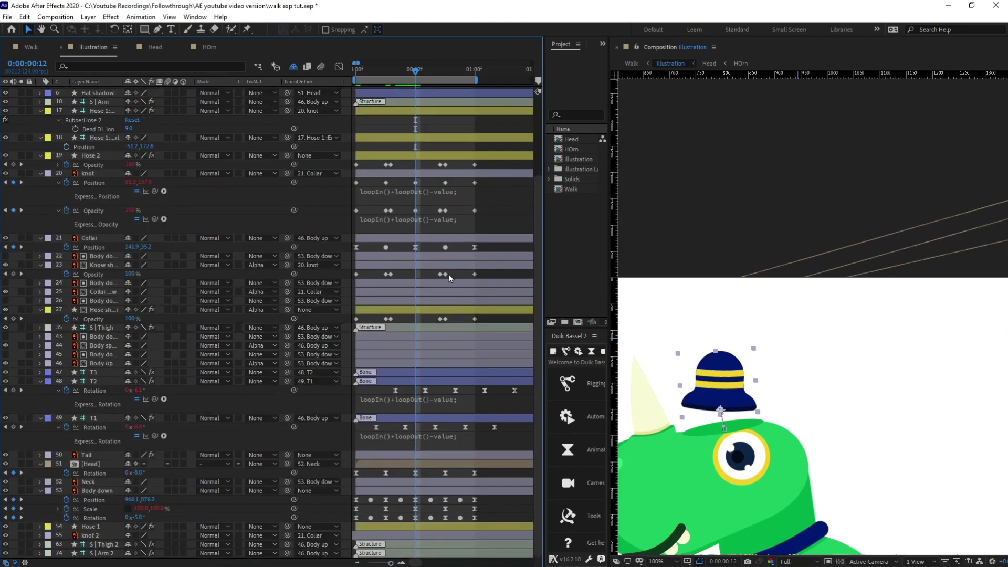
pyautogui.scroll(4, 451, 268)
pyautogui.hotkey('ctrl', 'v')
pyautogui.scroll(-1, 755, 336)
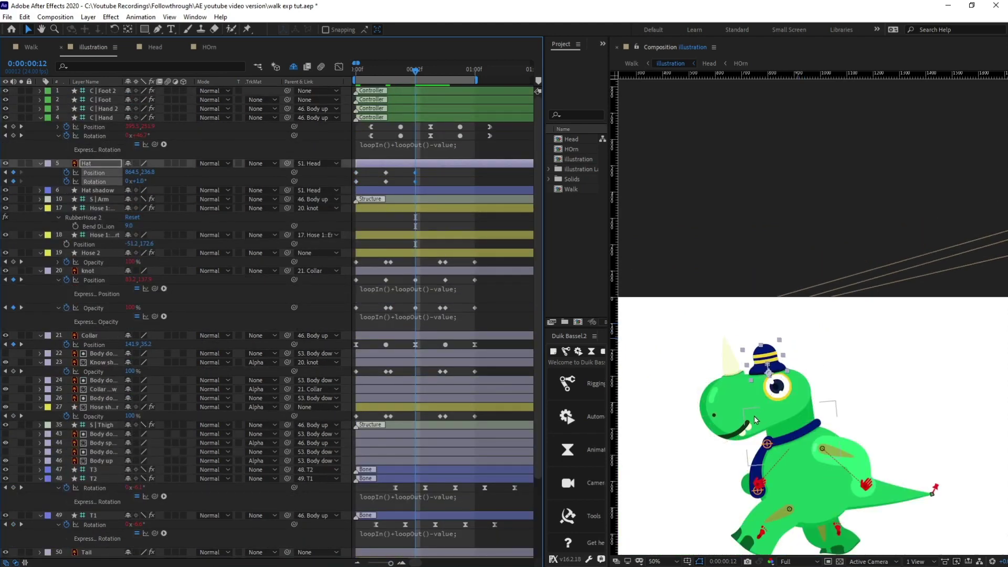
# Copy the hat's raised pose from frame 6 to frame 18 and its resting pose to 0:00:01:00.
pyautogui.scroll(-3, 451, 456)
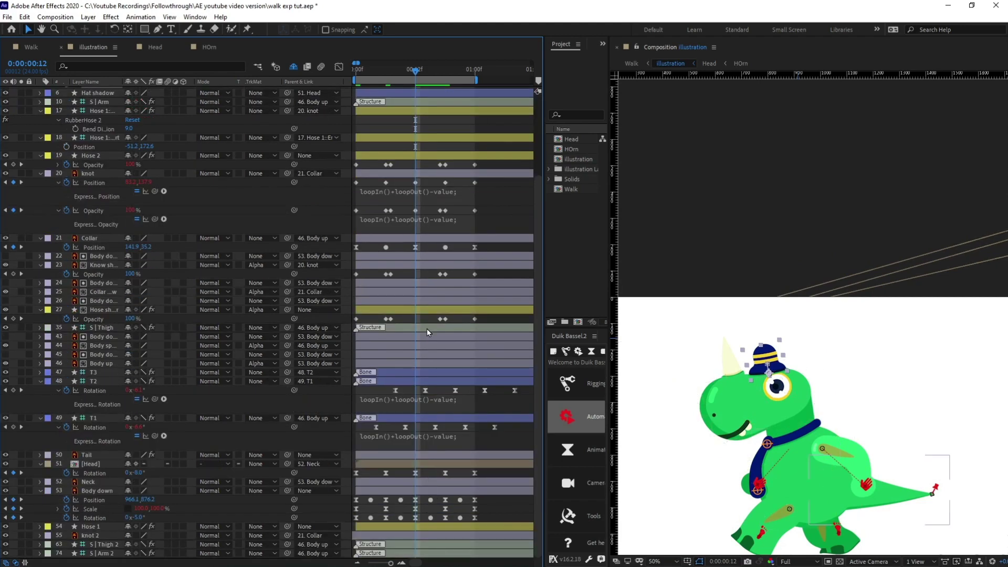
pyautogui.scroll(3, 435, 272)
pyautogui.scroll(-3, 431, 339)
pyautogui.moveTo(437, 72); pyautogui.dragTo(446, 78)
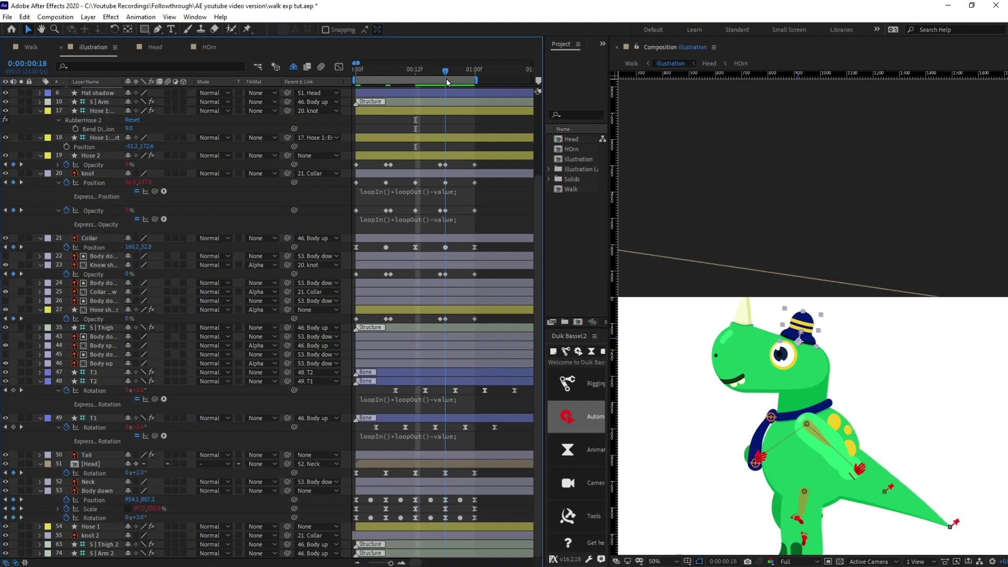
pyautogui.scroll(3, 449, 242)
pyautogui.click(397, 172)
pyautogui.hotkey('ctrl', 'z')
pyautogui.moveTo(421, 169); pyautogui.dragTo(379, 184)
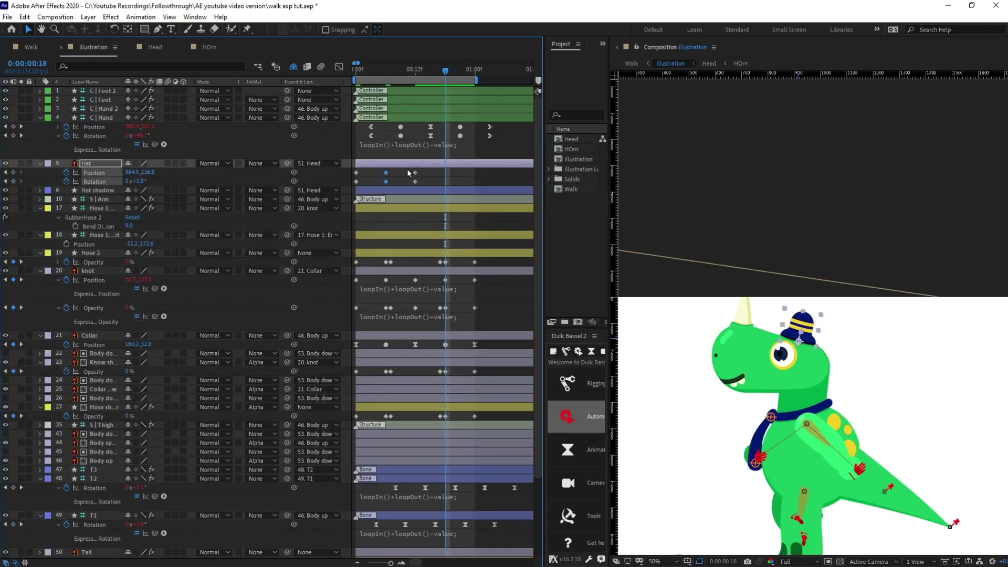
pyautogui.hotkey('ctrl', 'c')
pyautogui.hotkey('ctrl', 'v')
# Apply Easy Ease to all the hat's keyframes and add the expression loopIn()+loopOut()-value; to its Position and Rotation.
pyautogui.moveTo(492, 184); pyautogui.dragTo(346, 170)
pyautogui.press('F9')
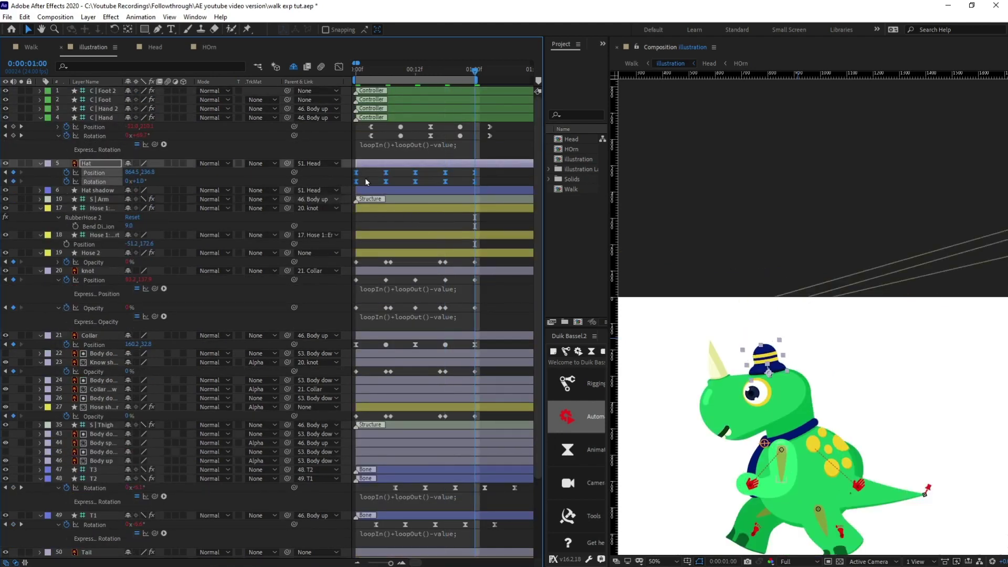
pyautogui.click(405, 148)
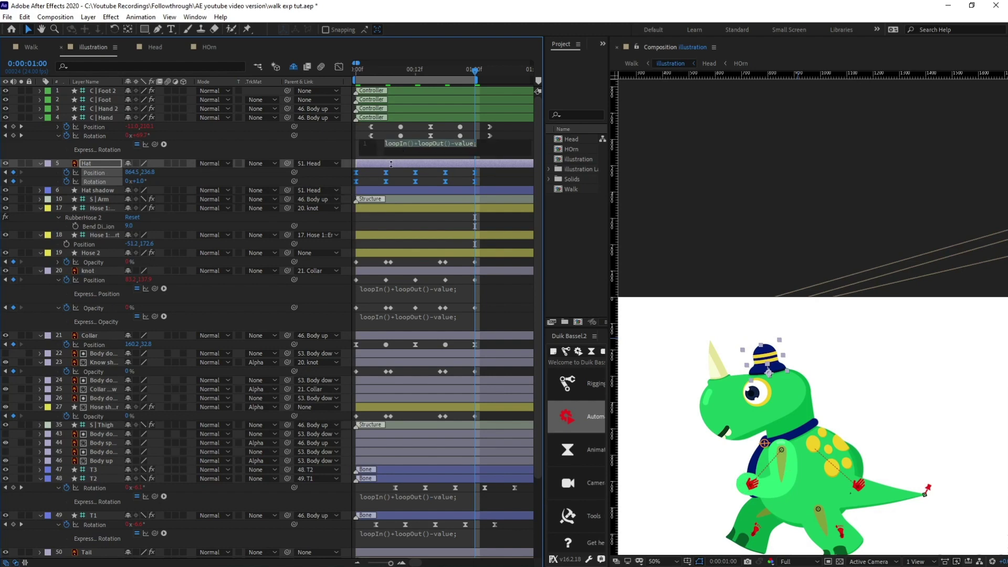
pyautogui.keyDown('alt'); pyautogui.click(66, 182); pyautogui.keyUp('alt')
pyautogui.hotkey('ctrl', 'v')
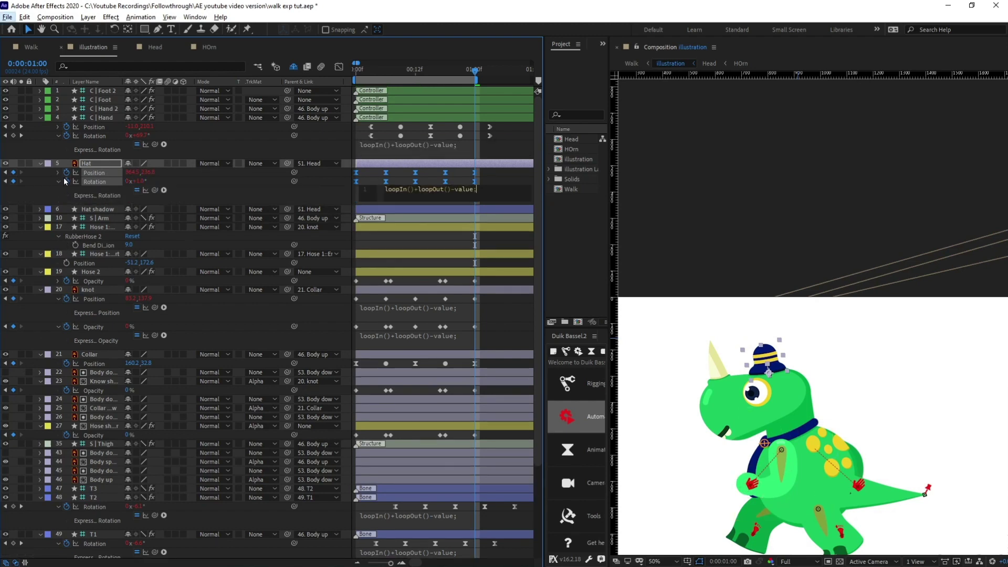
pyautogui.keyDown('alt'); pyautogui.click(66, 172); pyautogui.keyUp('alt')
pyautogui.hotkey('ctrl', 'v')
pyautogui.click(389, 196)
# Delay the hat's Rotation keyframes so they start at frame 2, and preview the walk.
pyautogui.moveTo(386, 68); pyautogui.dragTo(333, 79)
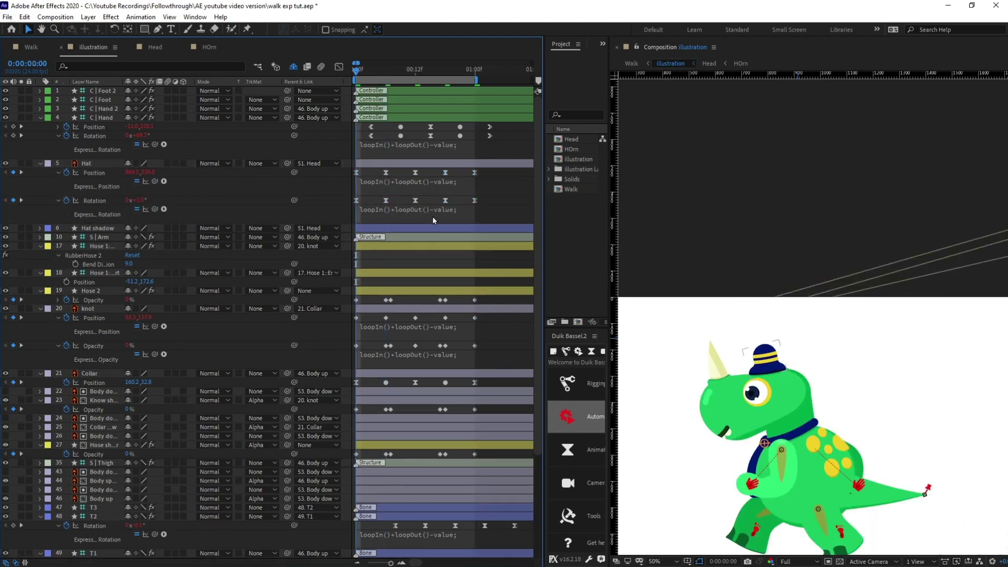
pyautogui.moveTo(487, 201); pyautogui.dragTo(368, 205)
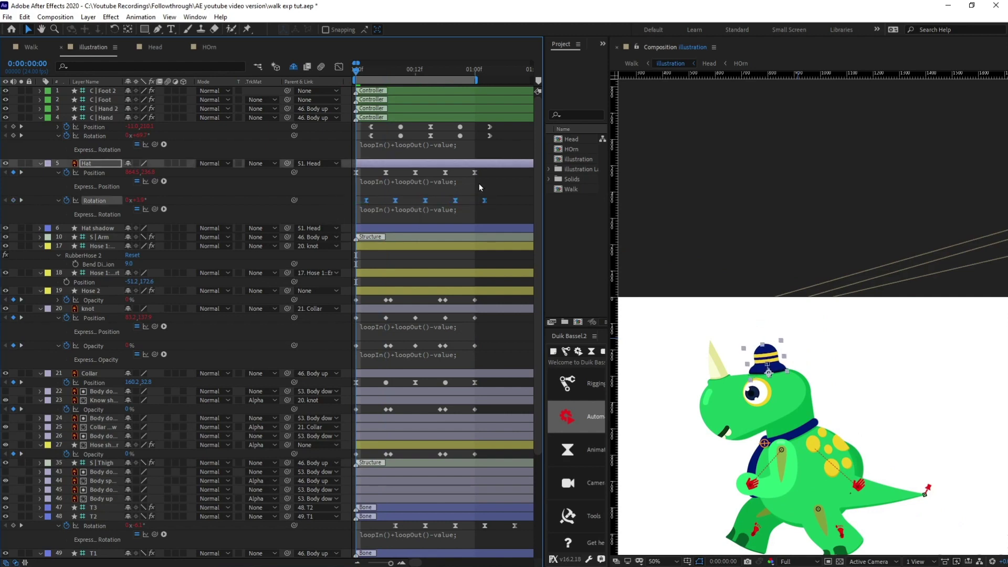
pyautogui.moveTo(495, 174); pyautogui.dragTo(345, 217)
pyautogui.press('space')
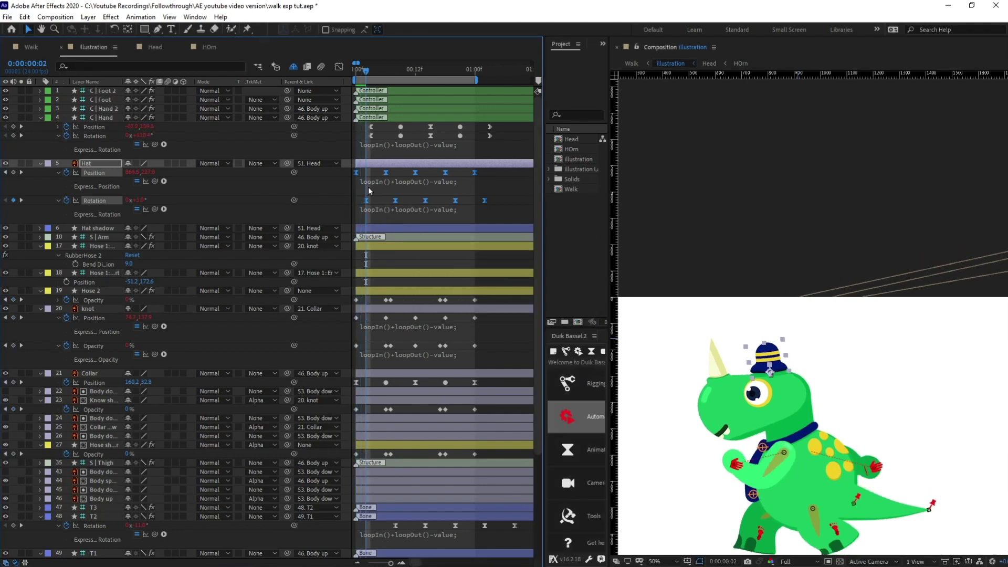
# Delay all the hat's keyframes by three frames, starting Position at frame 3 and Rotation at frame 5, and preview.
pyautogui.moveTo(386, 173); pyautogui.dragTo(401, 173)
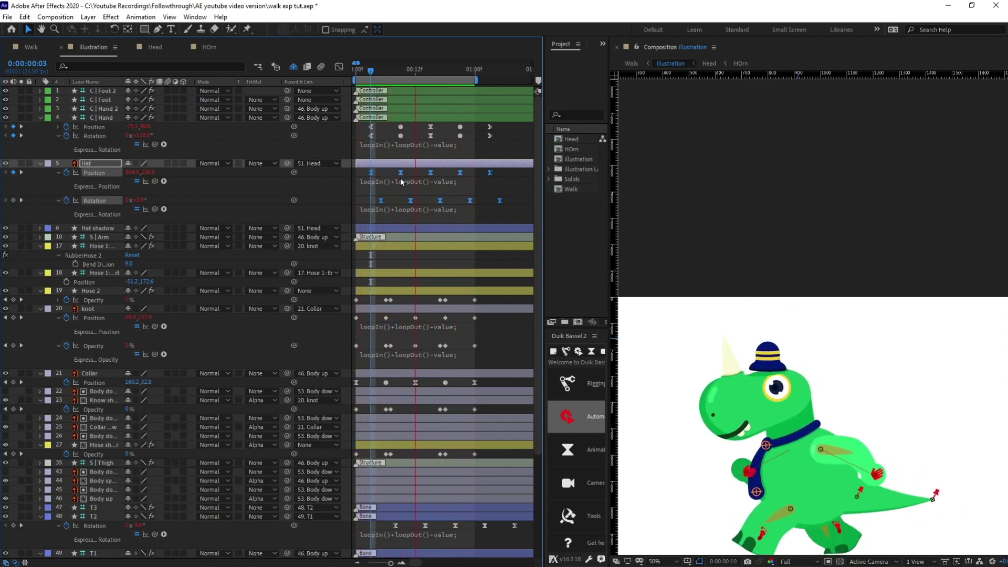
pyautogui.press('space')
pyautogui.click(414, 171)
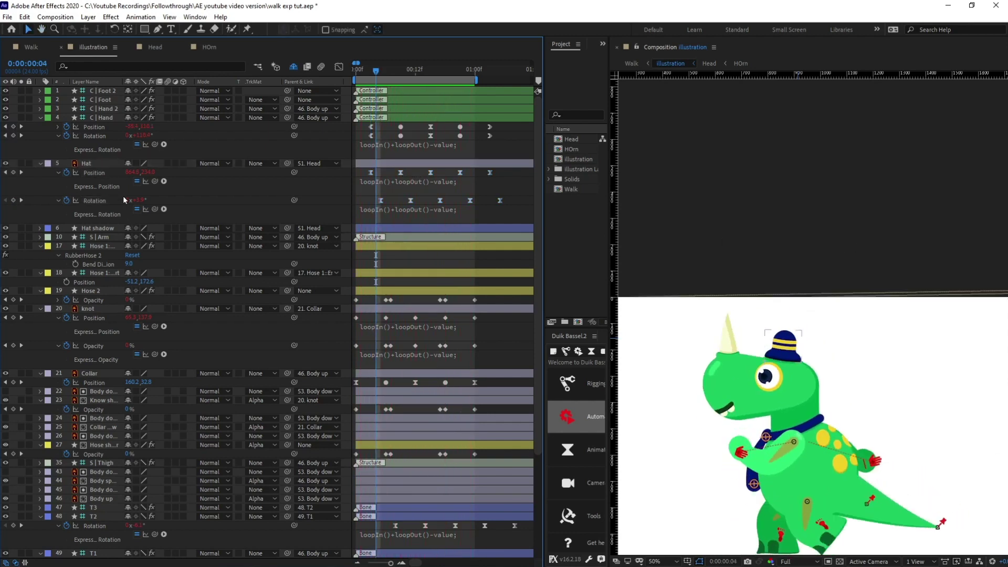
# Separate the hat's Position into X and Y dimensions and apply Easy Ease to both sets of keyframes.
pyautogui.click(102, 176)
pyautogui.rightClick(102, 175)
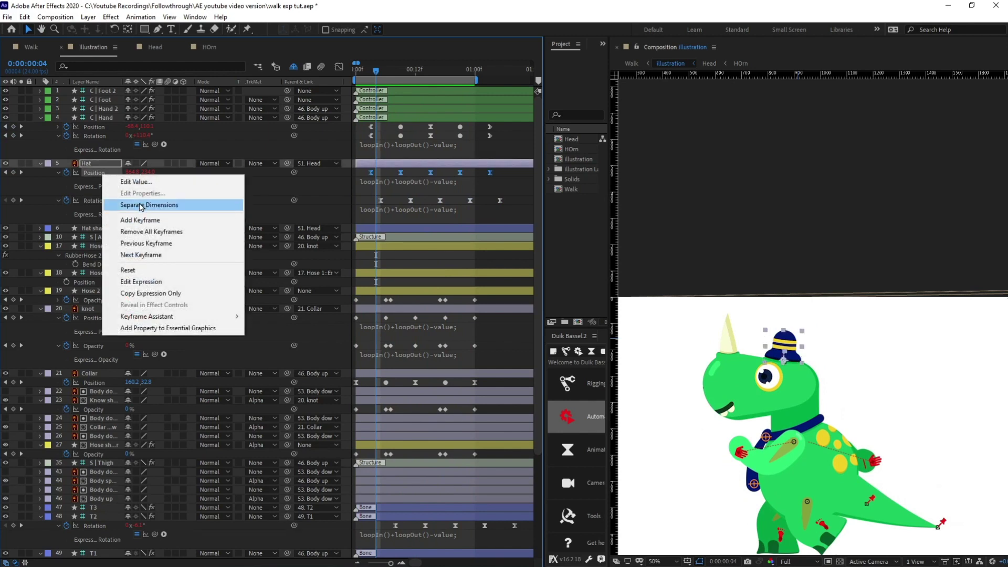
pyautogui.click(140, 206)
pyautogui.moveTo(497, 171); pyautogui.dragTo(365, 185)
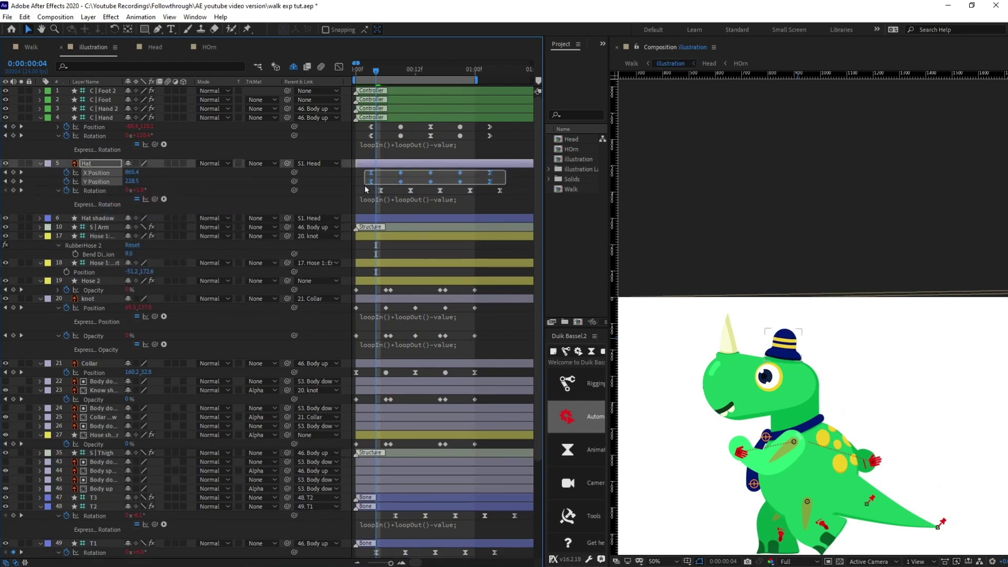
pyautogui.press('F9')
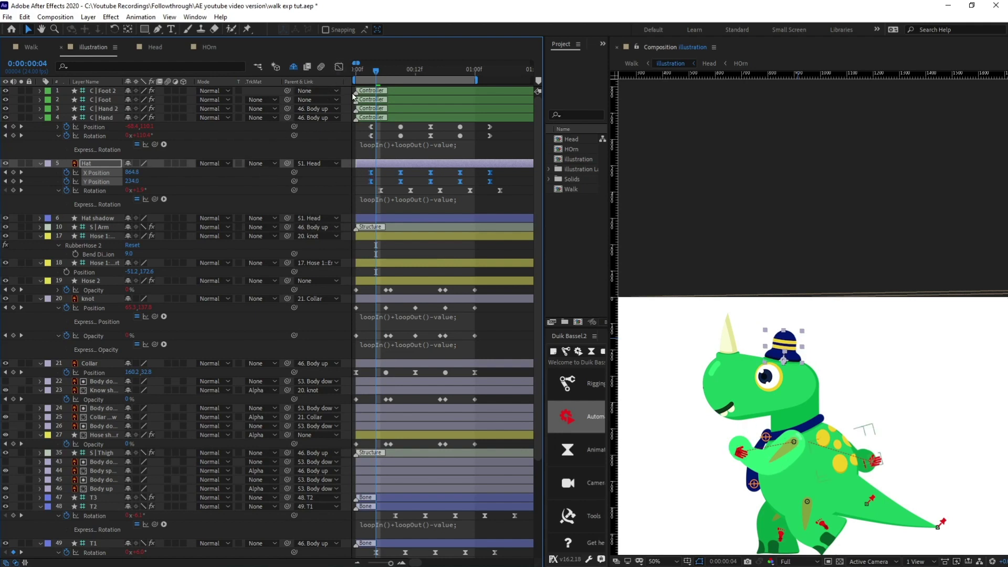
# Review the hat's position curves in the graph and convert its X Position keyframes to linear.
pyautogui.click(339, 67)
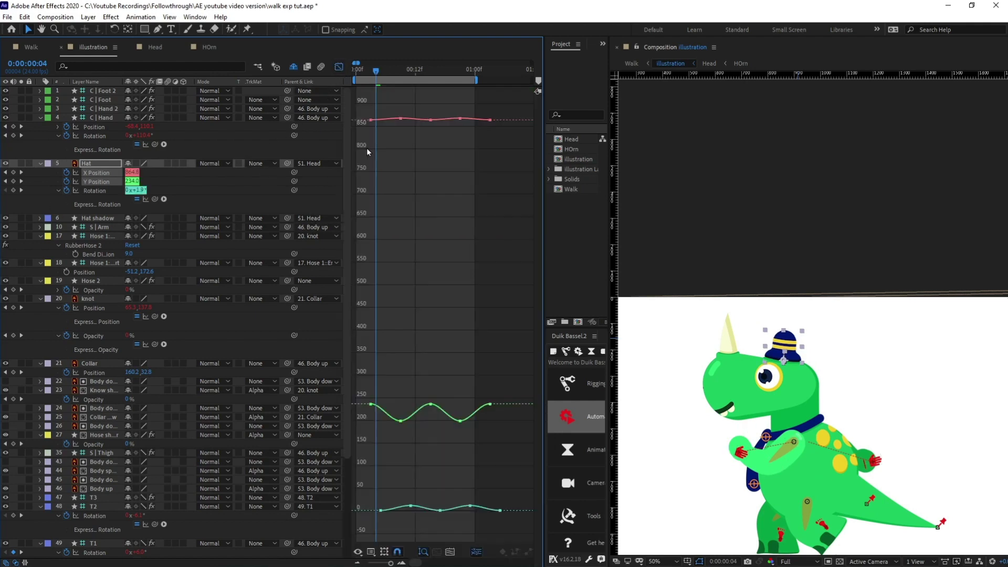
pyautogui.moveTo(366, 408); pyautogui.dragTo(361, 412)
pyautogui.press('=')
pyautogui.press('F2')
pyautogui.click(104, 181)
pyautogui.click(101, 172)
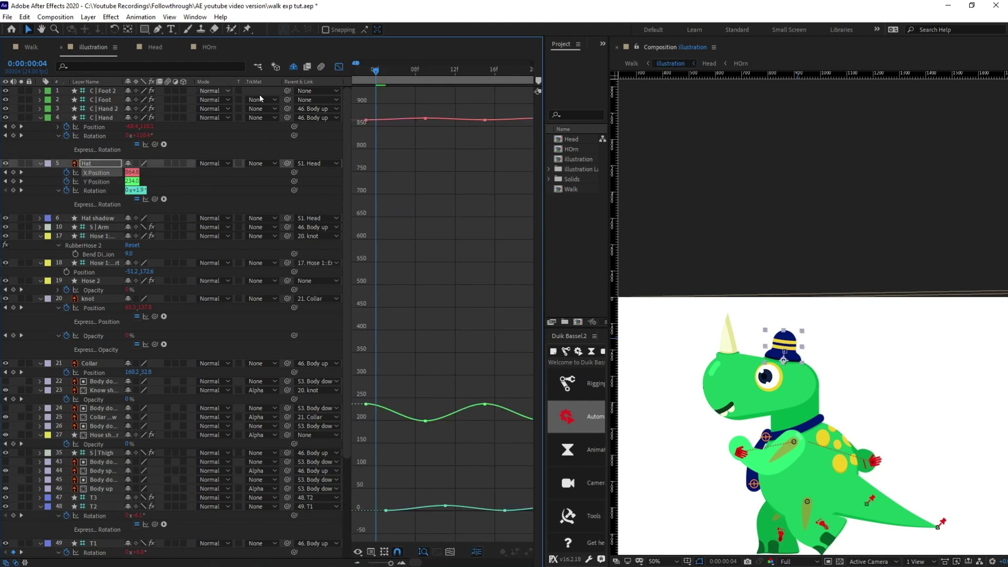
pyautogui.click(339, 66)
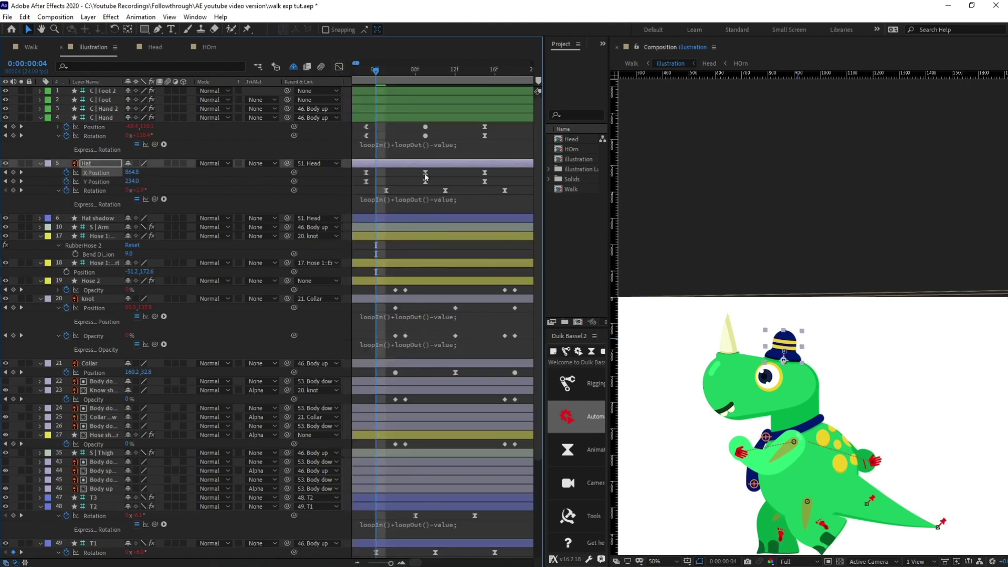
pyautogui.scroll(-4, 502, 172)
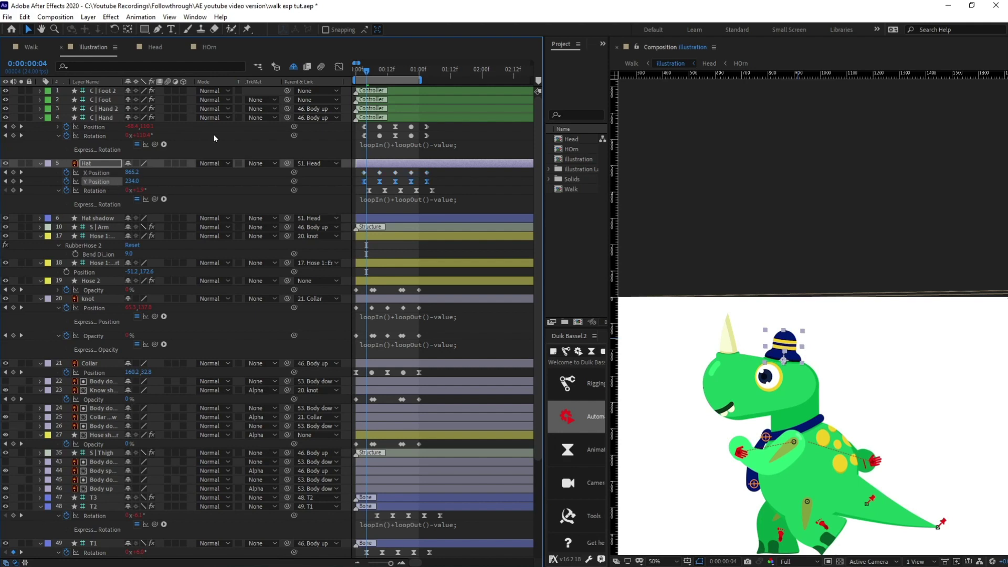
# Reshape the hat's Y Position curve so it leaves and reaches each resting keyframe steeply, with rounded peaks between.
pyautogui.hotkey('shift', 'F3')
pyautogui.press('=')
pyautogui.press('=')
pyautogui.moveTo(400, 390); pyautogui.dragTo(332, 432)
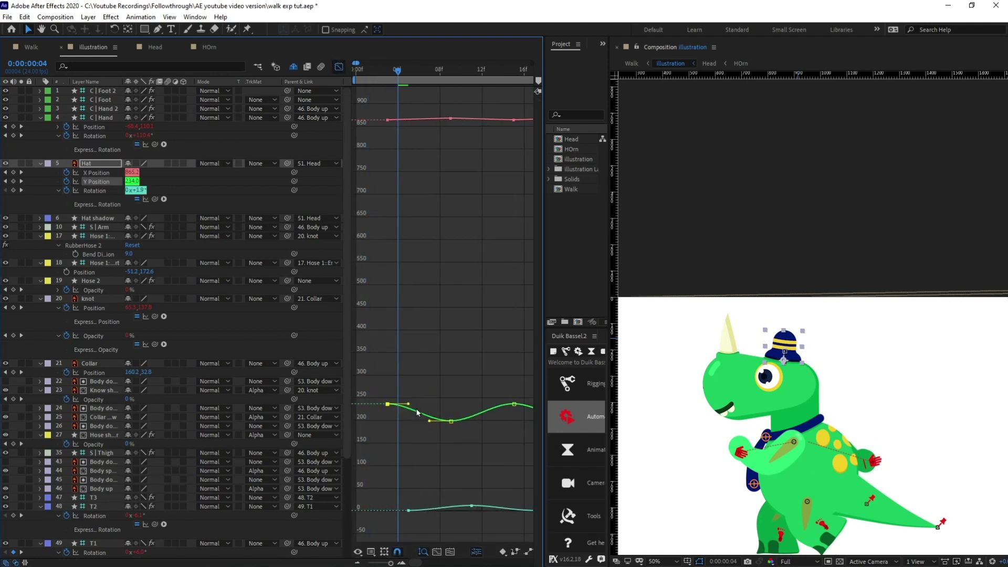
pyautogui.moveTo(408, 404); pyautogui.dragTo(416, 446)
pyautogui.moveTo(462, 391); pyautogui.dragTo(499, 415)
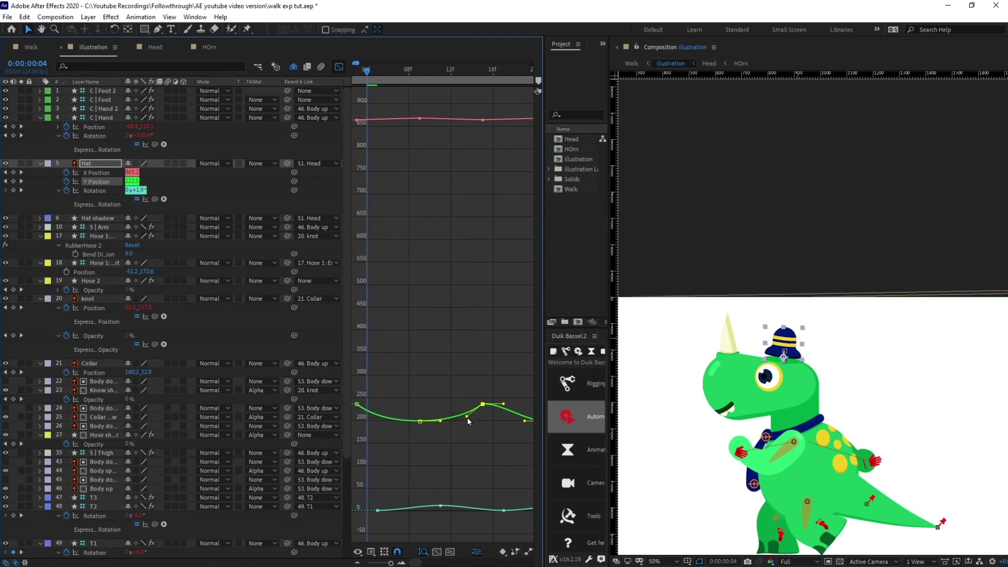
pyautogui.moveTo(427, 412); pyautogui.dragTo(411, 431)
pyautogui.moveTo(487, 435); pyautogui.dragTo(442, 404)
pyautogui.moveTo(445, 391); pyautogui.dragTo(484, 415)
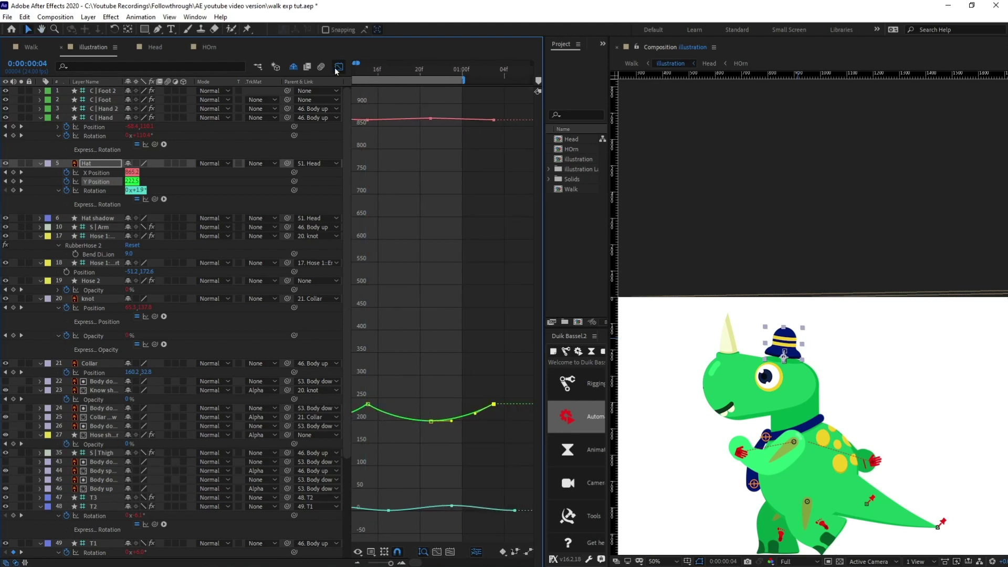
pyautogui.click(338, 68)
# Preview the walk cycle and replay it from the first frame to check the hat's bounce.
pyautogui.scroll(-3, 400, 135)
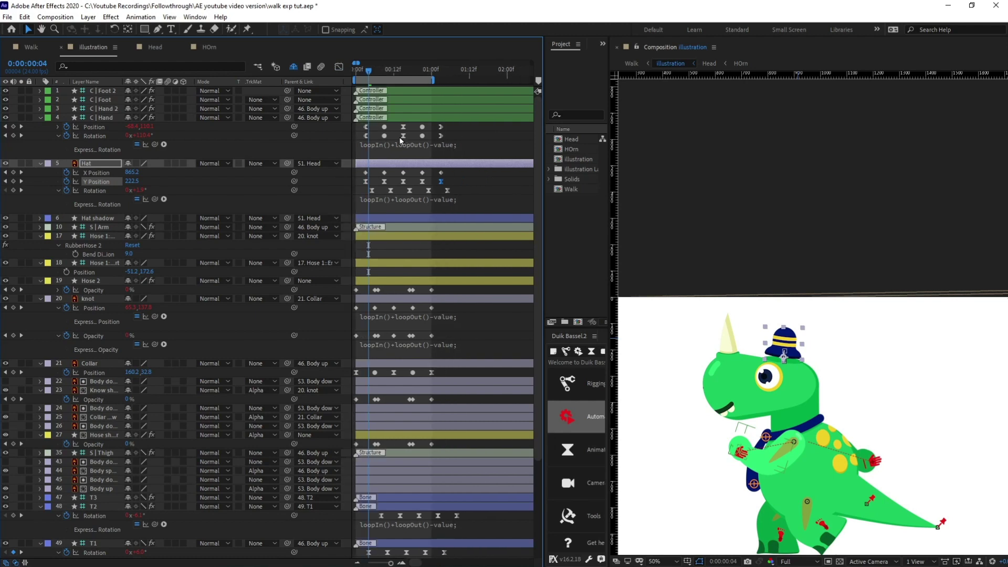
pyautogui.press('space')
pyautogui.press('space')
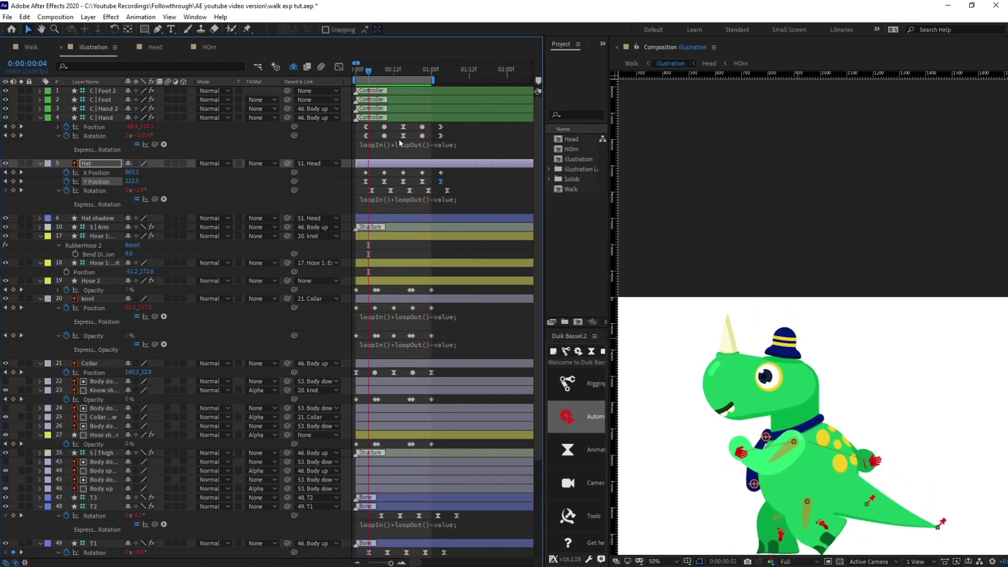
pyautogui.press('space')
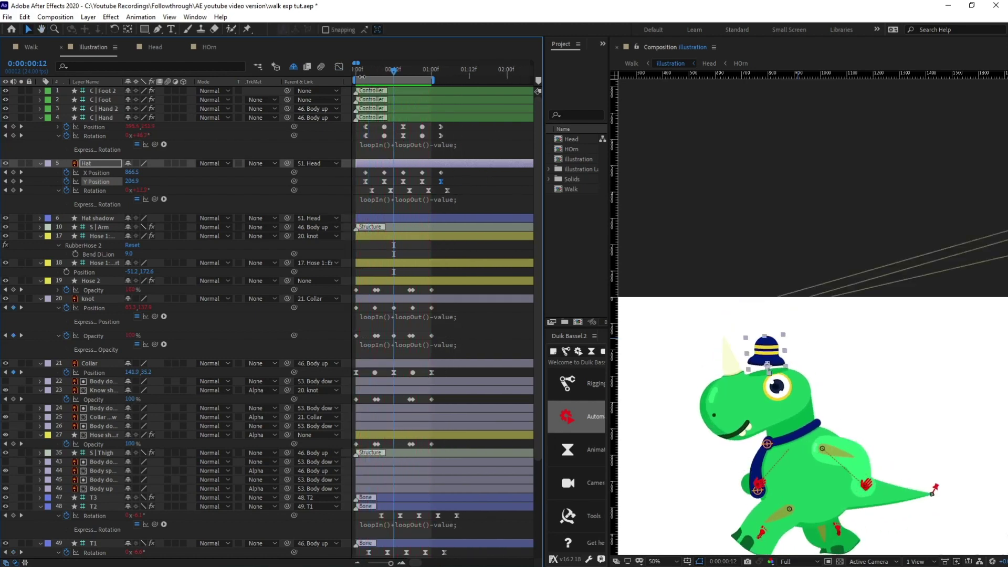
pyautogui.click(357, 71)
pyautogui.press('space')
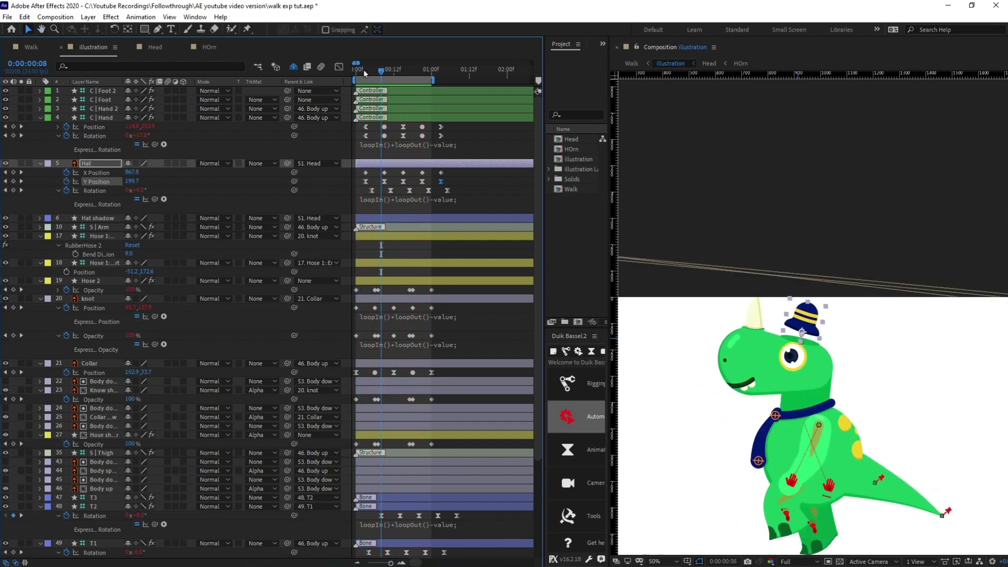
# Delay all the hat's keyframes by one more frame so X and Y Position start at frame 4, and preview.
pyautogui.click(367, 70)
pyautogui.moveTo(463, 171); pyautogui.dragTo(373, 181)
pyautogui.press('=')
pyautogui.press('pagedown')
pyautogui.press('-')
pyautogui.press('space')
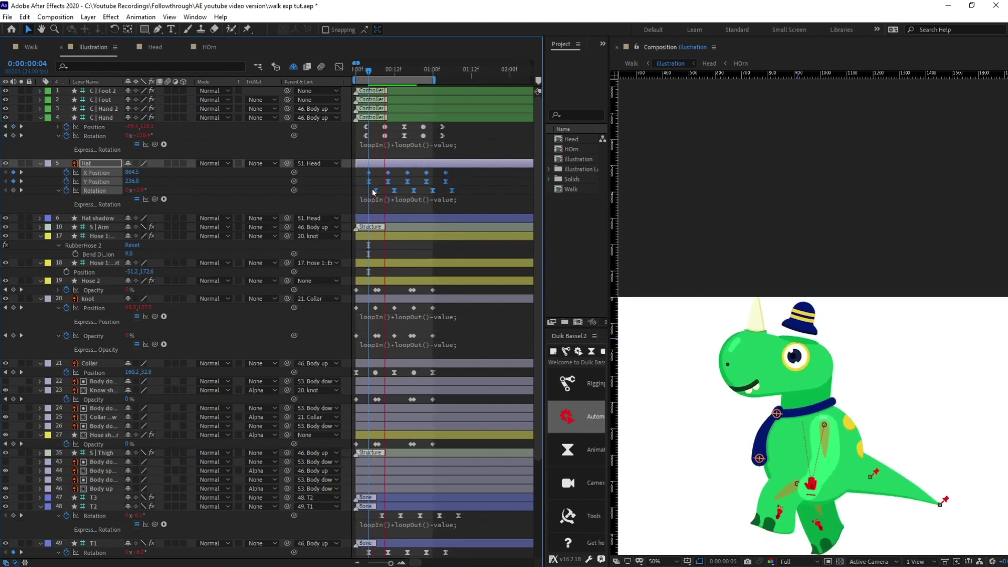
# Shift all the hat's Position and Rotation keyframes two frames earlier so X and Y Position start at frame 2.
pyautogui.press('space')
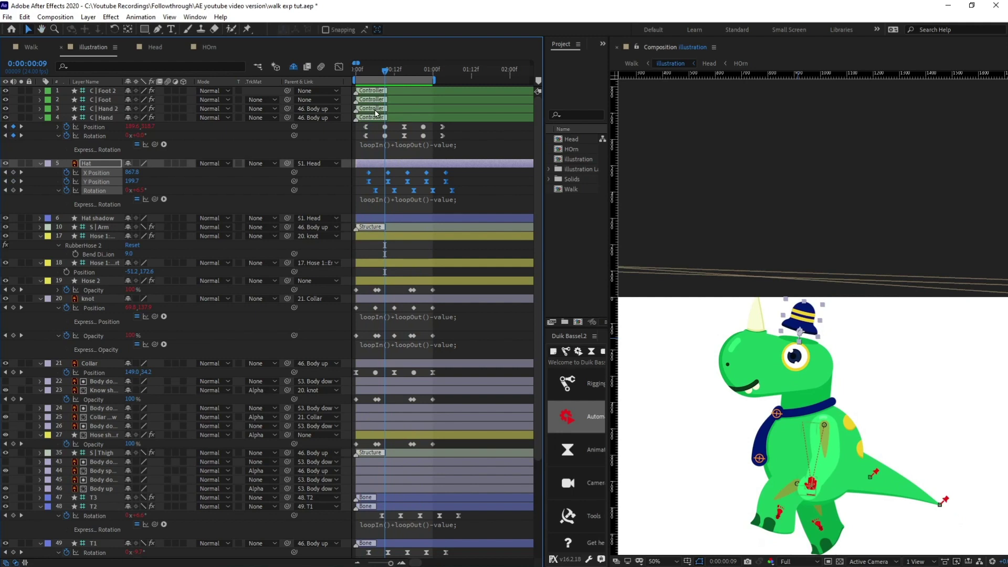
pyautogui.press('space')
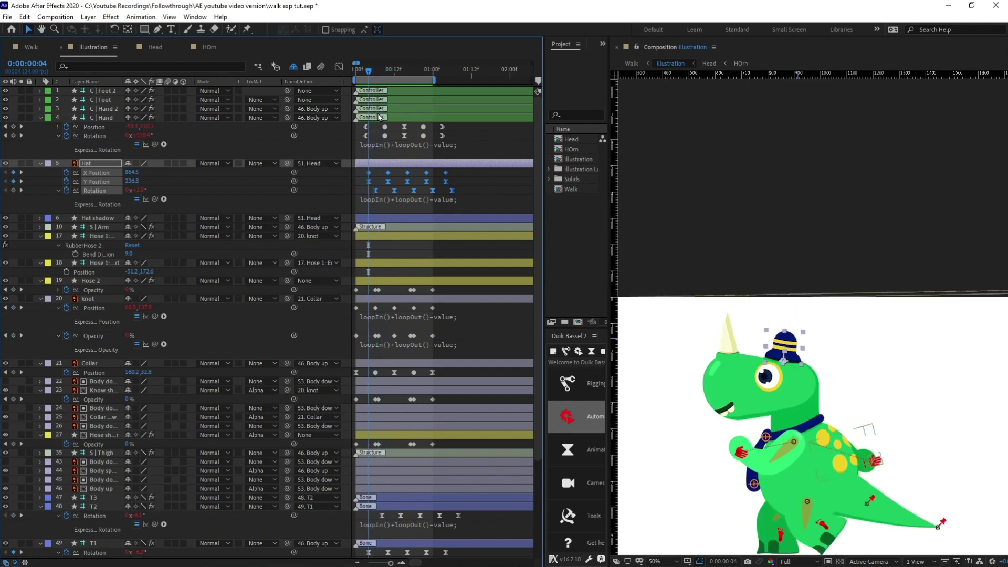
pyautogui.press('pageup')
pyautogui.press('pageup')
pyautogui.press('=')
pyautogui.press('=')
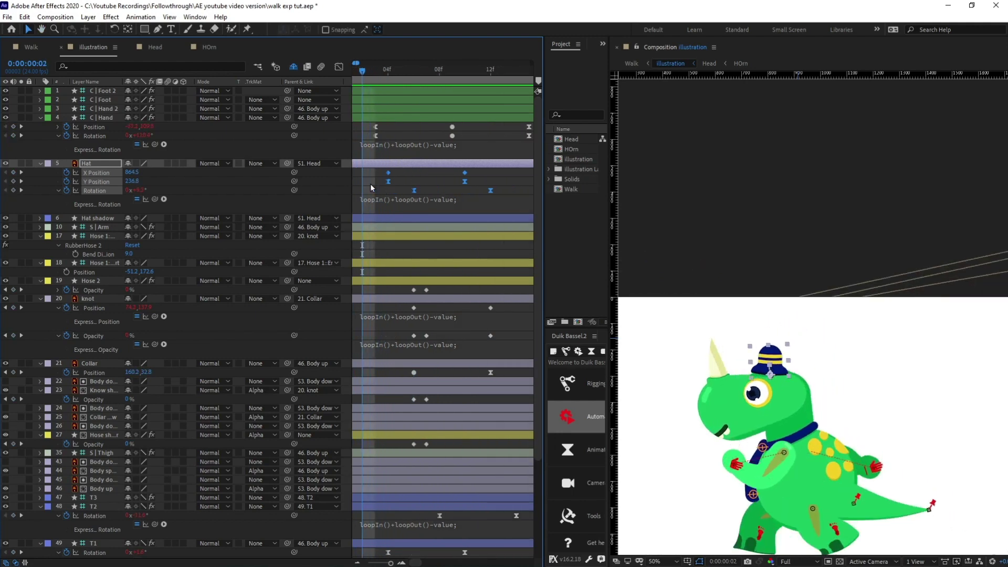
pyautogui.hotkey('alt', 'Left')
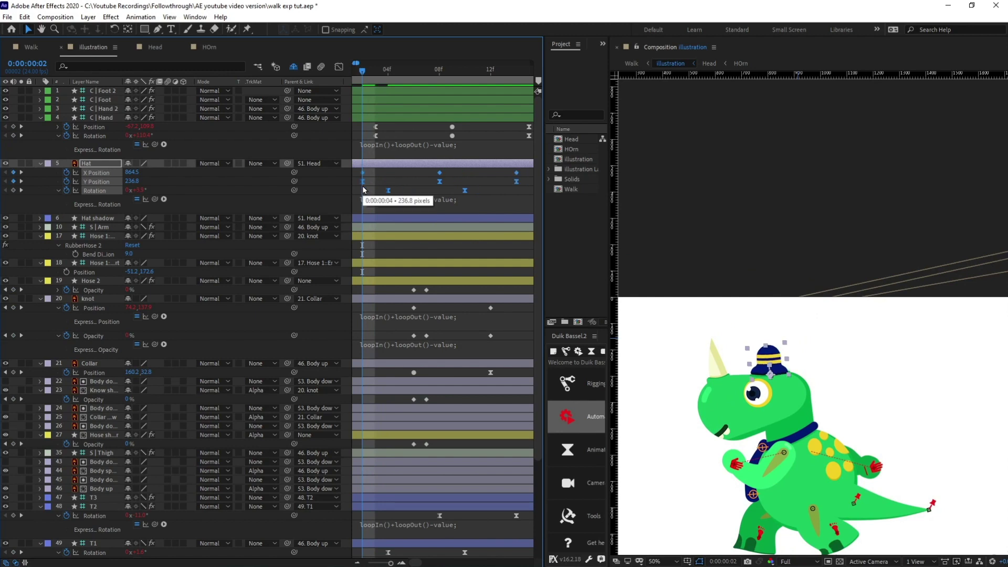
# Preview the walk cycle to check the hat's timing, deselect its keyframes and return to the first frame.
pyautogui.press('-')
pyautogui.press('space')
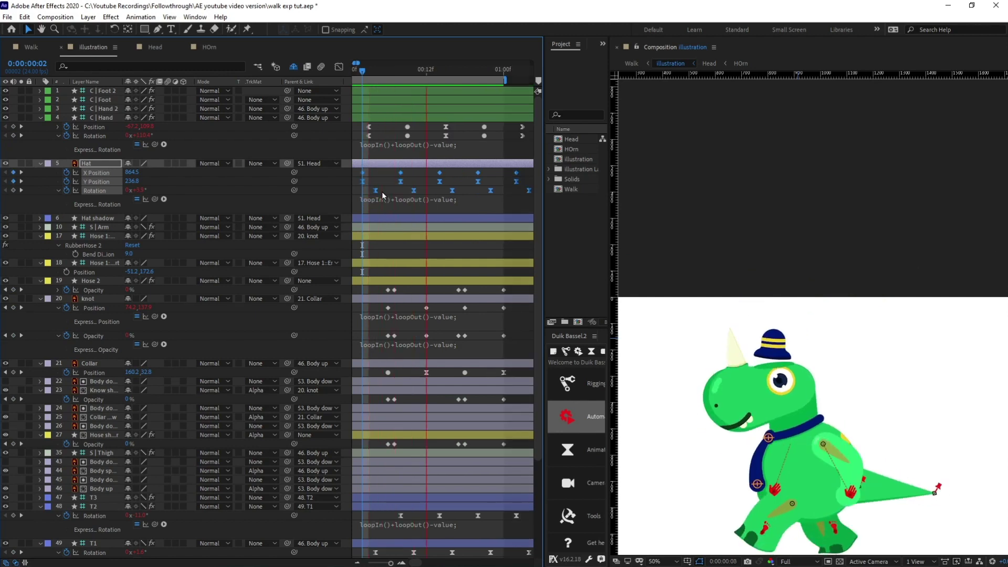
pyautogui.press(',')
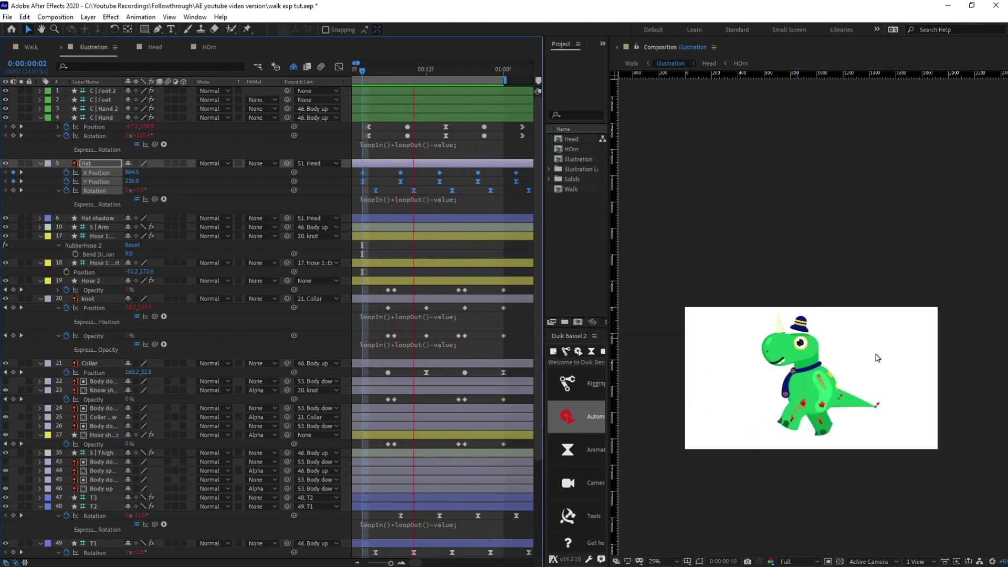
pyautogui.press('.')
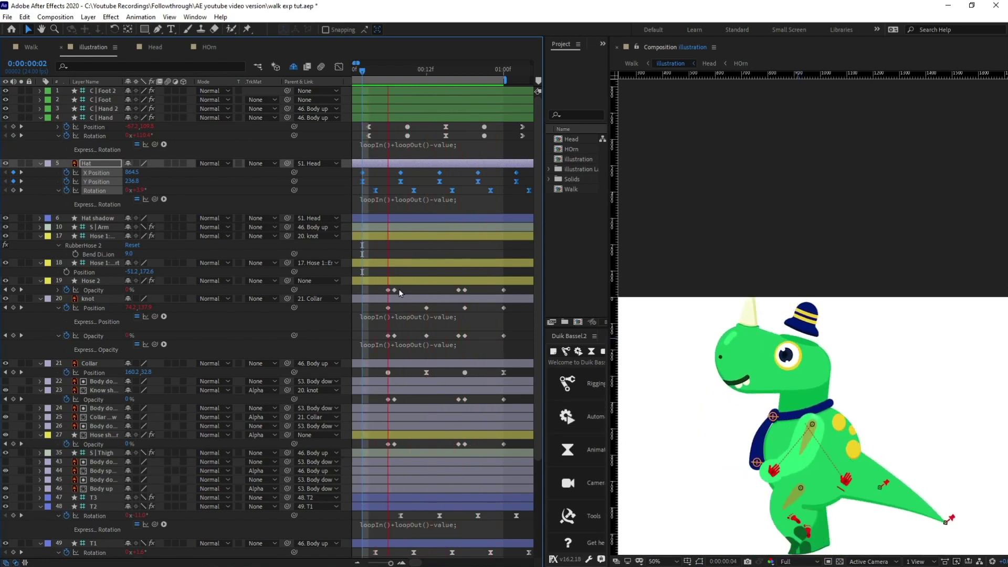
pyautogui.click(389, 171)
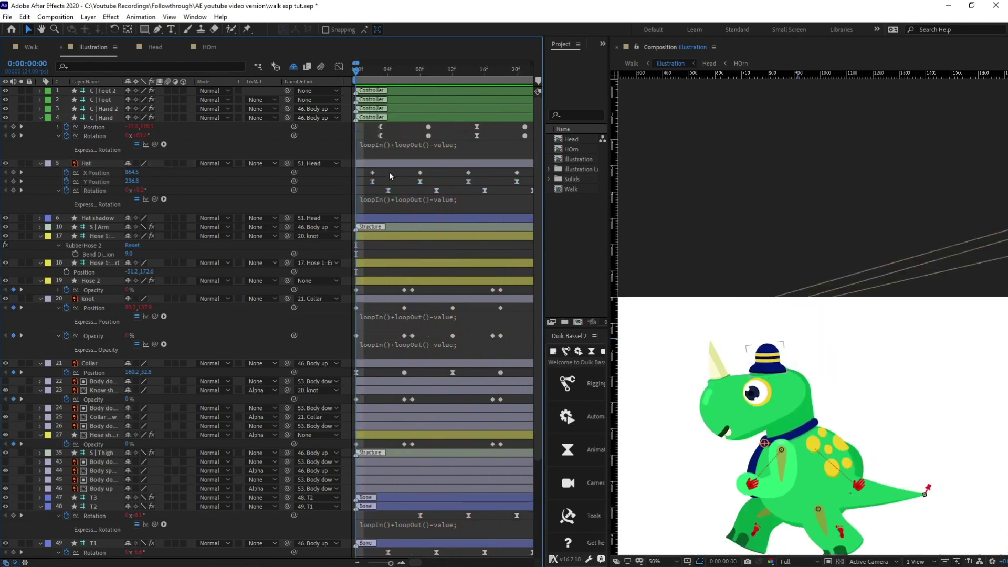
pyautogui.press('space')
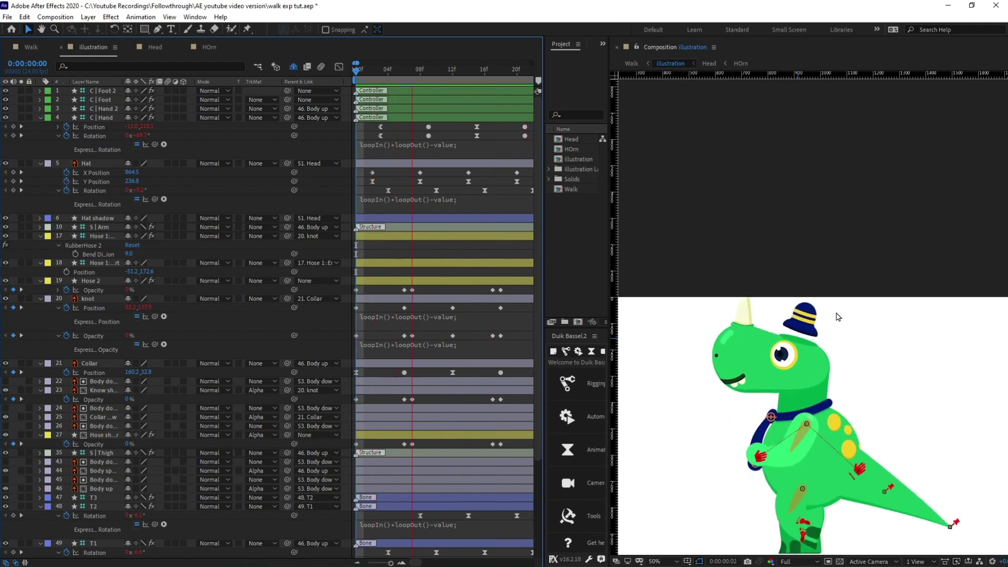
pyautogui.press('space')
pyautogui.press('space')
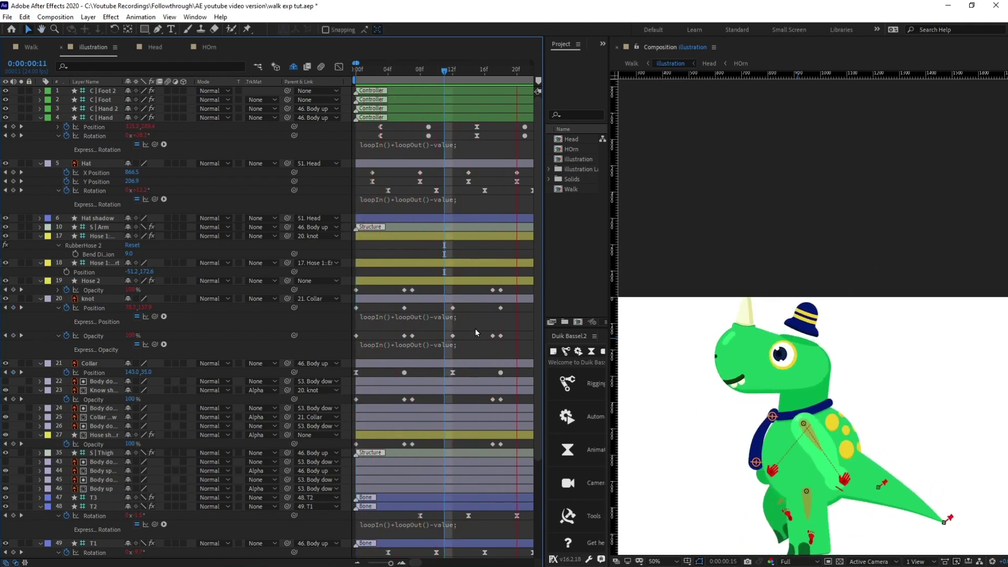
pyautogui.press('space')
pyautogui.press('Home')
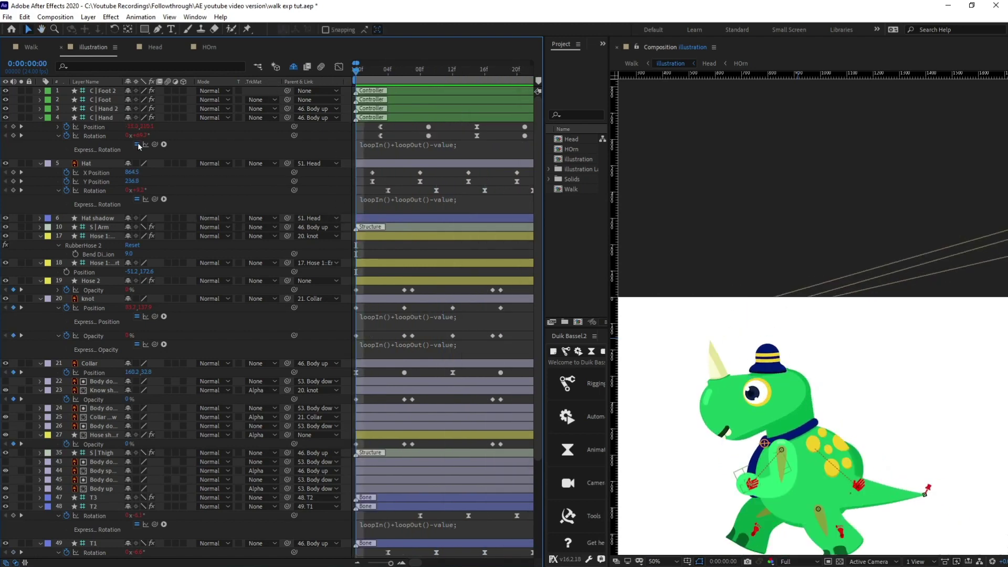
# Delay the C | Hand controller's Rotation keyframes by two frames so they start at frame 5, and preview the arm swing.
pyautogui.press('-')
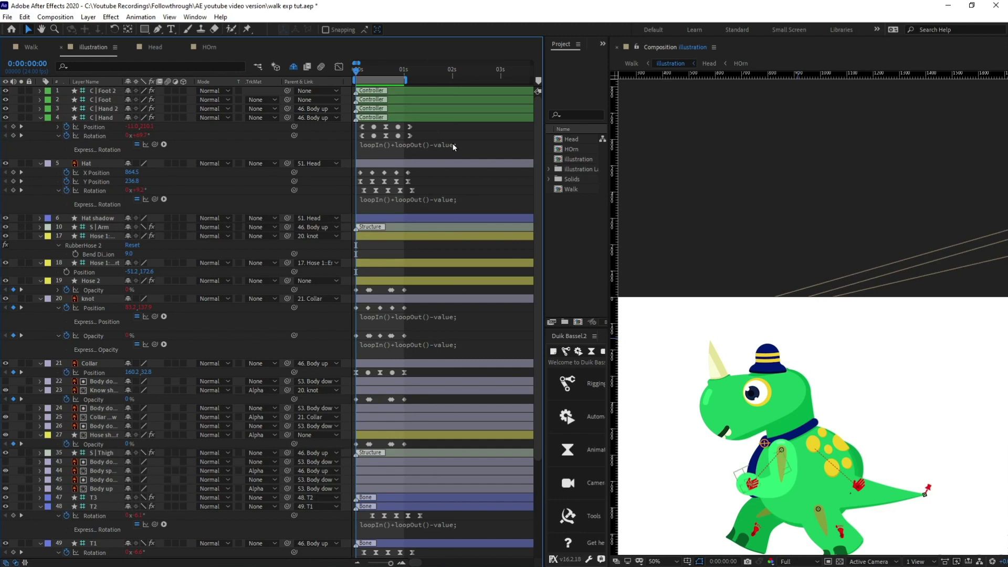
pyautogui.moveTo(430, 129); pyautogui.dragTo(349, 147)
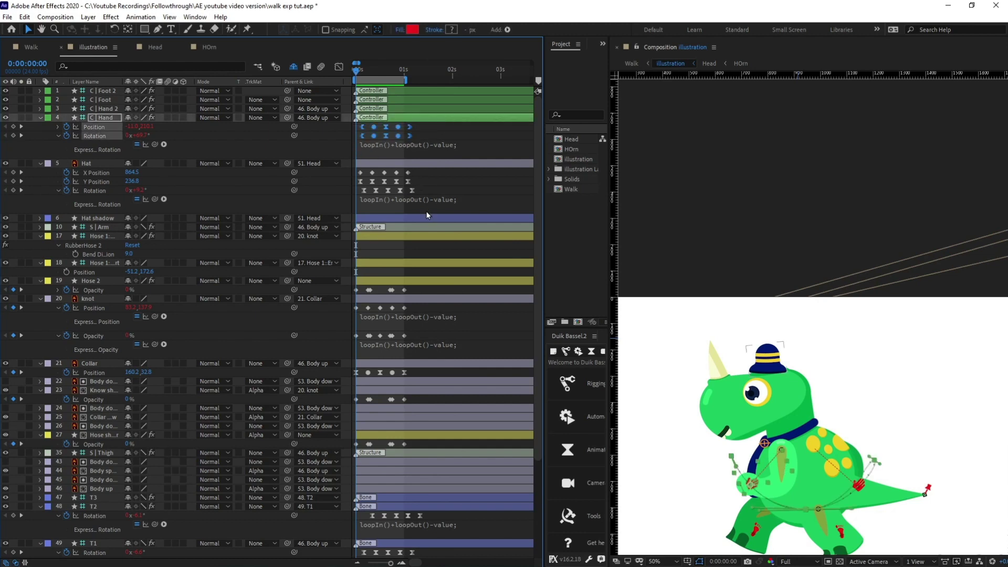
pyautogui.press('=')
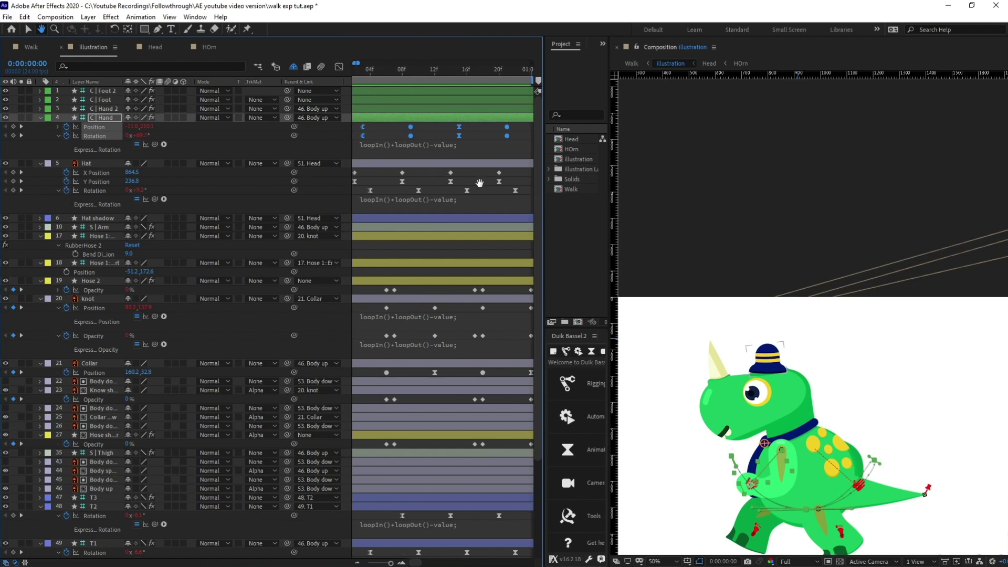
pyautogui.click(377, 71)
pyautogui.press('-')
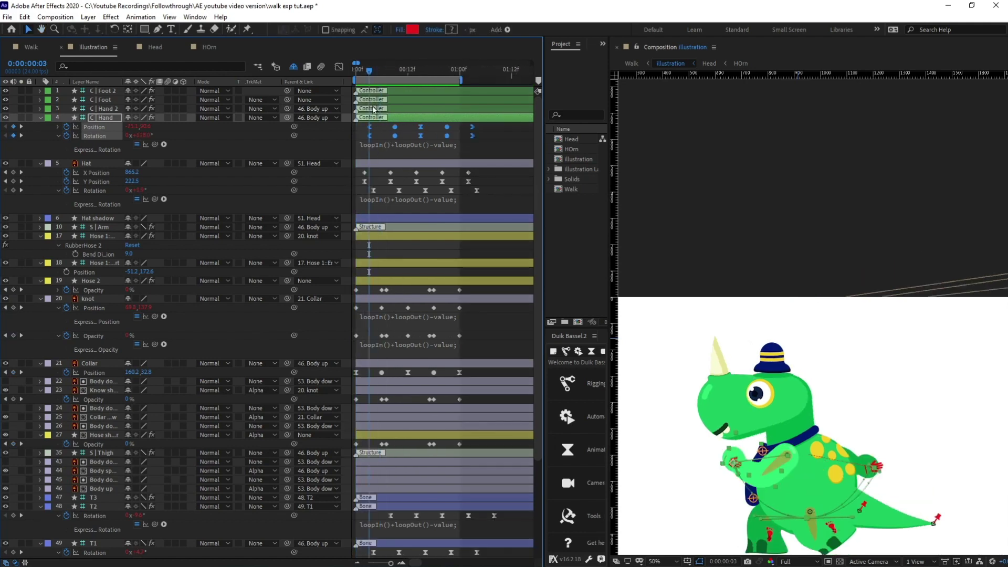
pyautogui.click(450, 148)
pyautogui.moveTo(450, 148); pyautogui.dragTo(396, 159)
pyautogui.press('space')
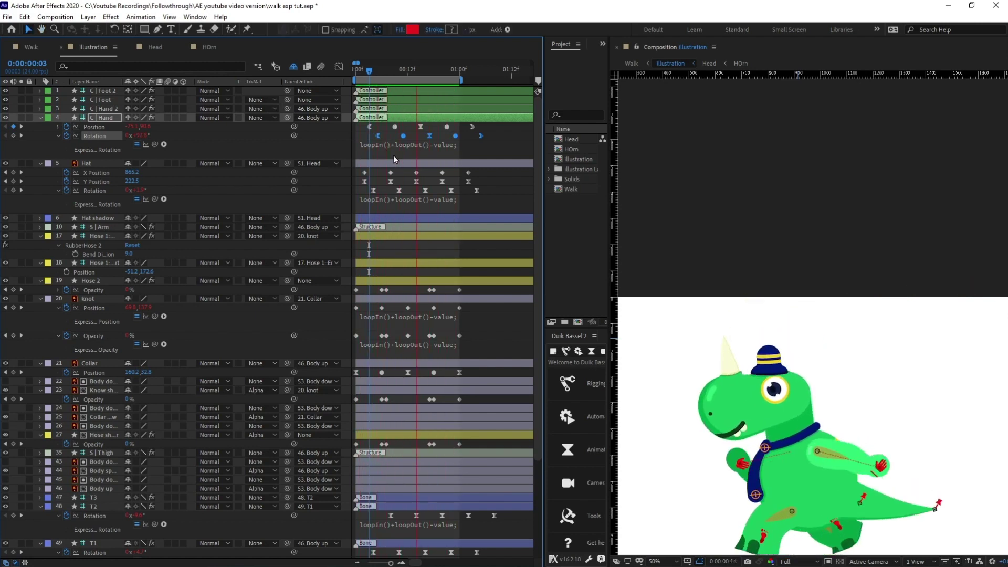
pyautogui.press('space')
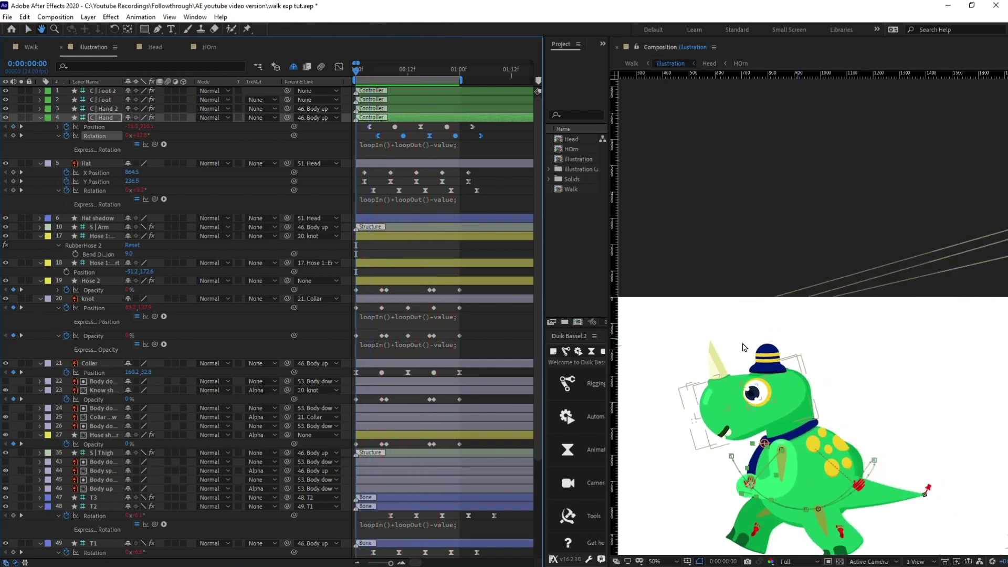
# Preview the walk cycle with the tail and body layers in view, and select the Head precomp layer.
pyautogui.scroll(-3, 435, 387)
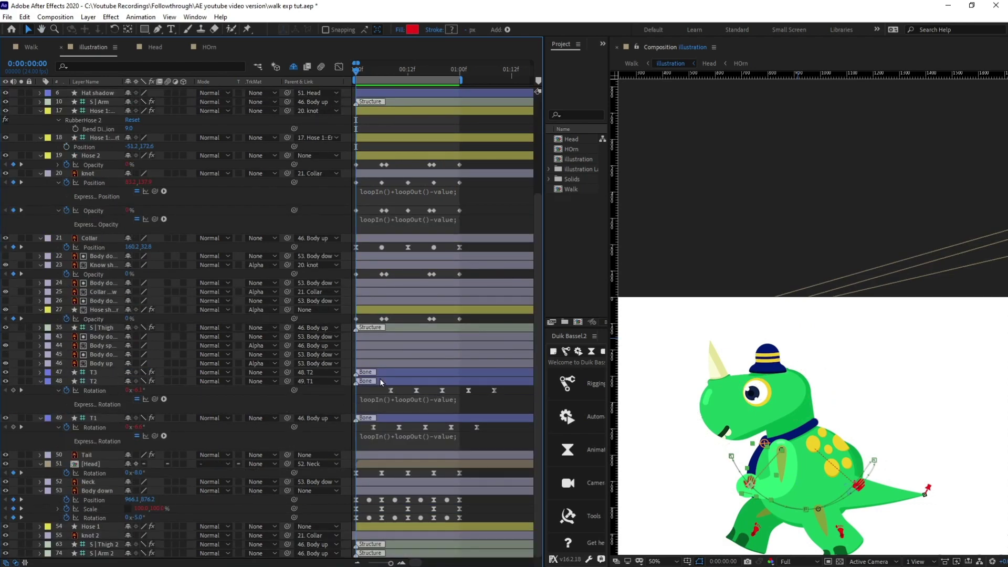
pyautogui.press('space')
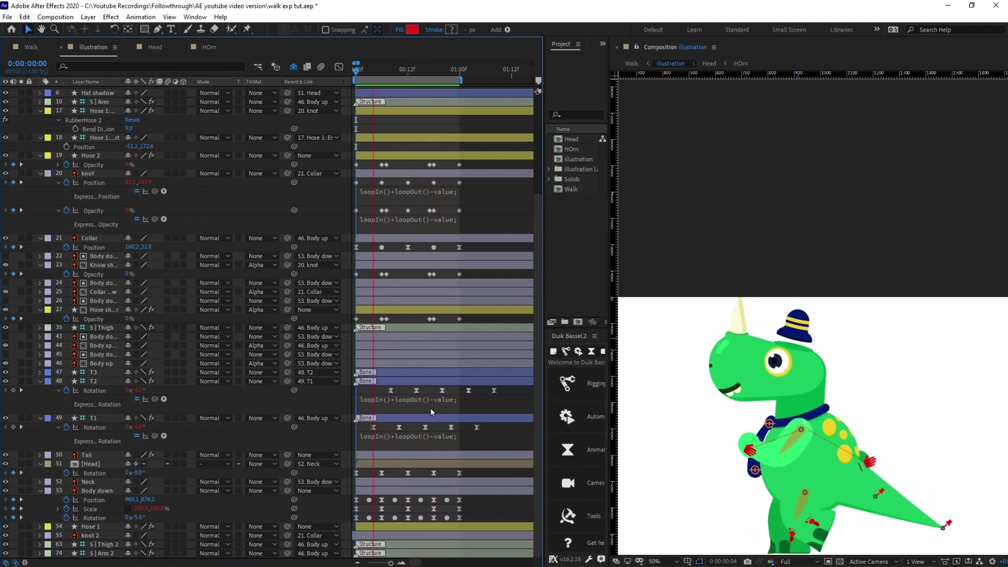
pyautogui.click(309, 465)
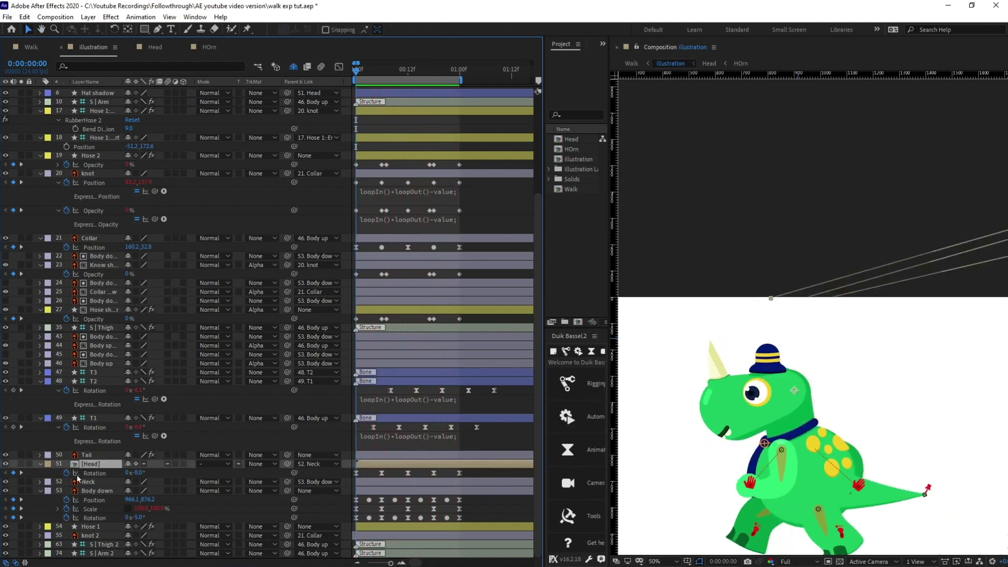
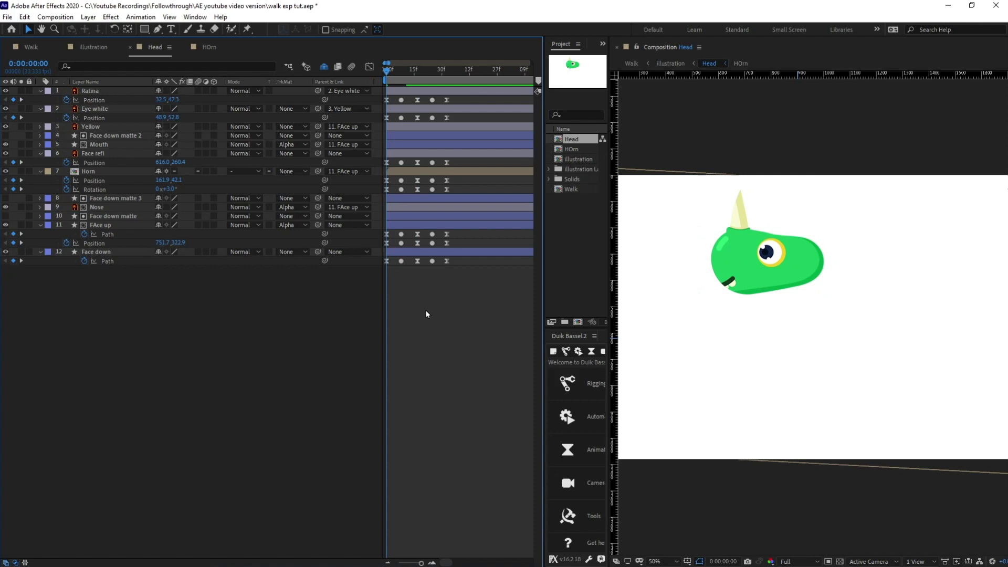
# Examine the FAce up and Face down shapes and their keyframed paths in the Head composition.
pyautogui.click(114, 254)
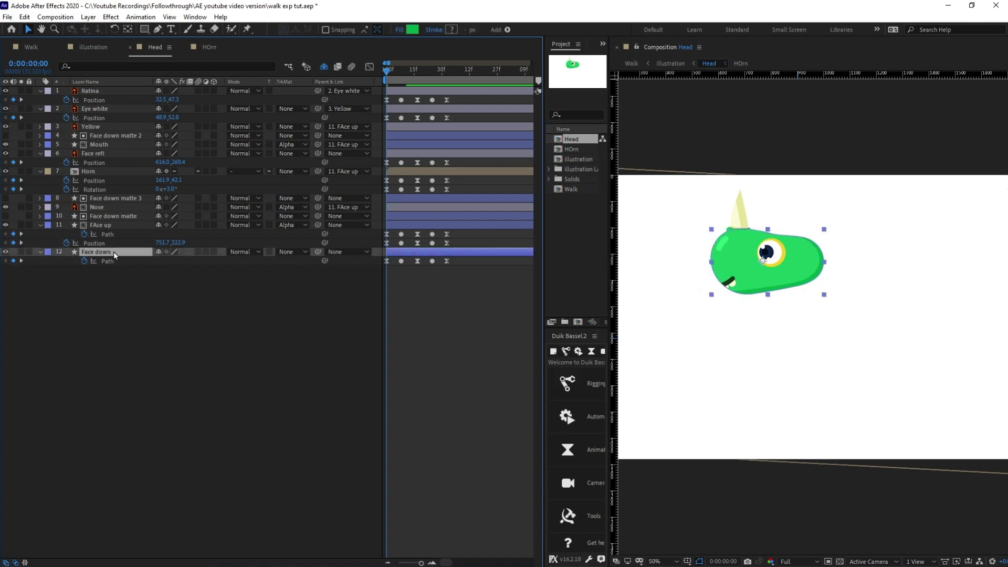
pyautogui.scroll(1, 759, 307)
pyautogui.press('h')
pyautogui.moveTo(801, 332); pyautogui.dragTo(887, 383)
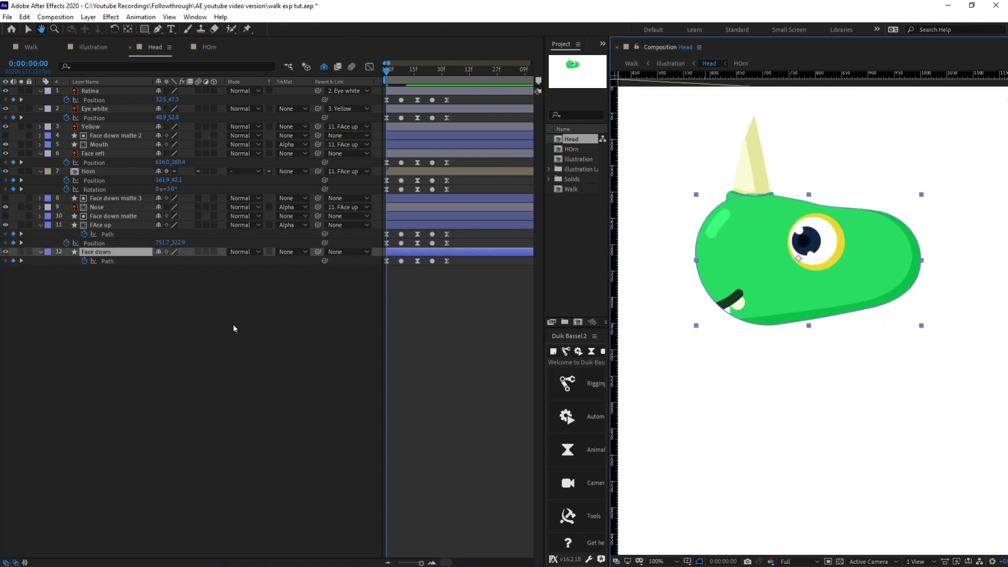
pyautogui.click(128, 244)
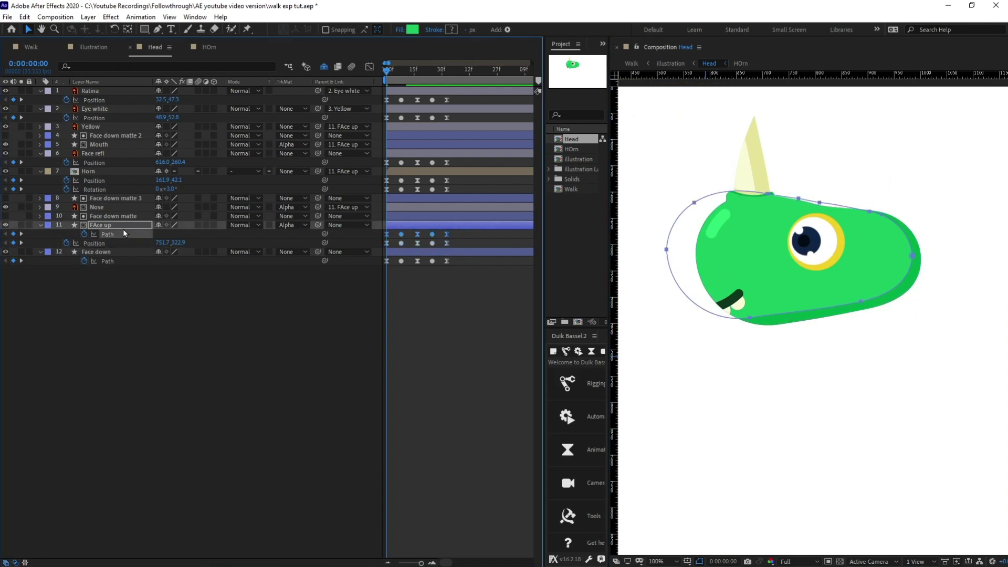
pyautogui.click(141, 253)
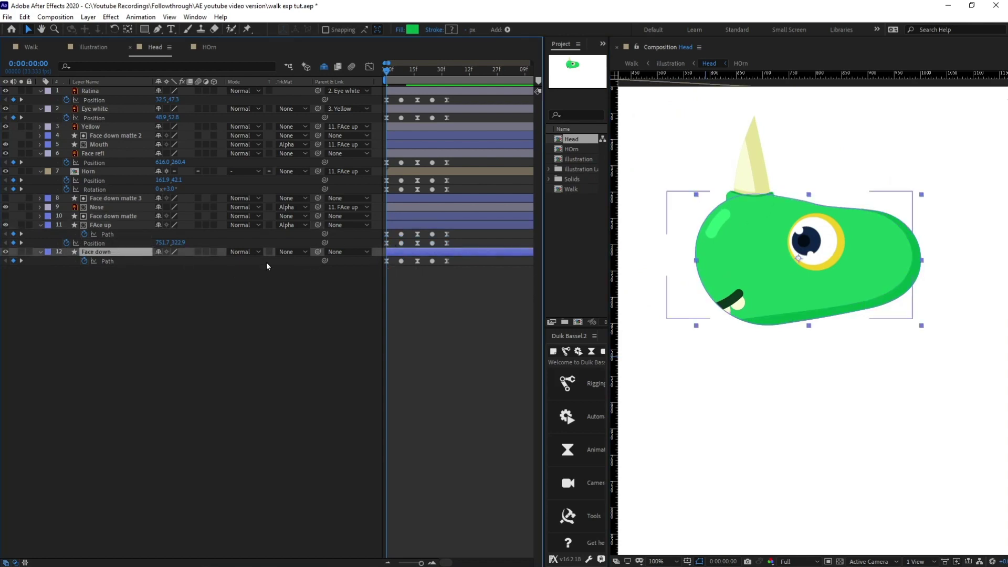
pyautogui.moveTo(389, 77); pyautogui.dragTo(367, 83)
pyautogui.click(124, 226)
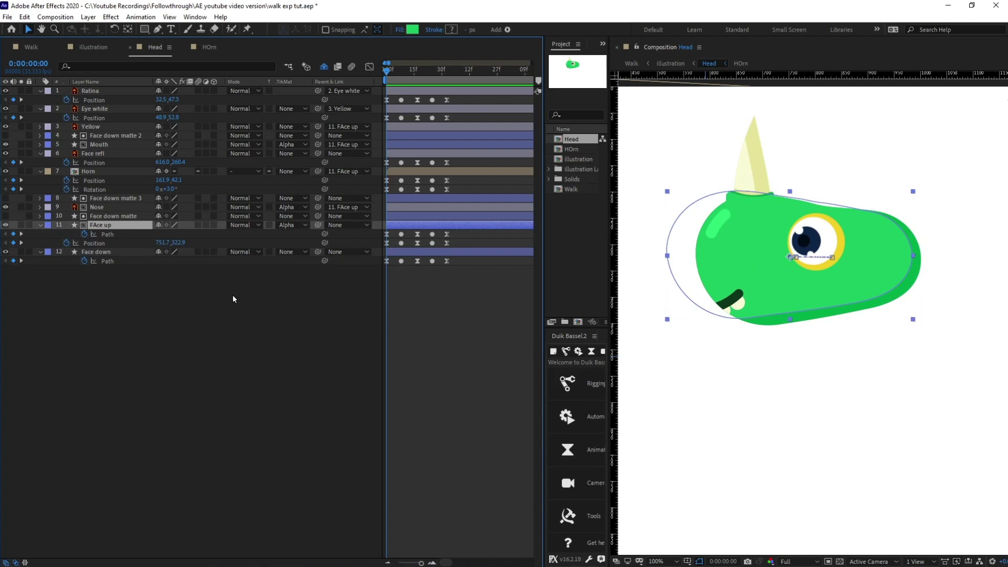
# Scrub through the Head composition to examine how the Horn and Eye white layers move, and return to the first frame.
pyautogui.moveTo(391, 70)
pyautogui.mouseDown()
pyautogui.moveTo(413, 73)
pyautogui.moveTo(373, 83)
pyautogui.moveTo(413, 85)
pyautogui.moveTo(386, 79)
pyautogui.moveTo(401, 71)
pyautogui.mouseUp()
pyautogui.click(127, 172)
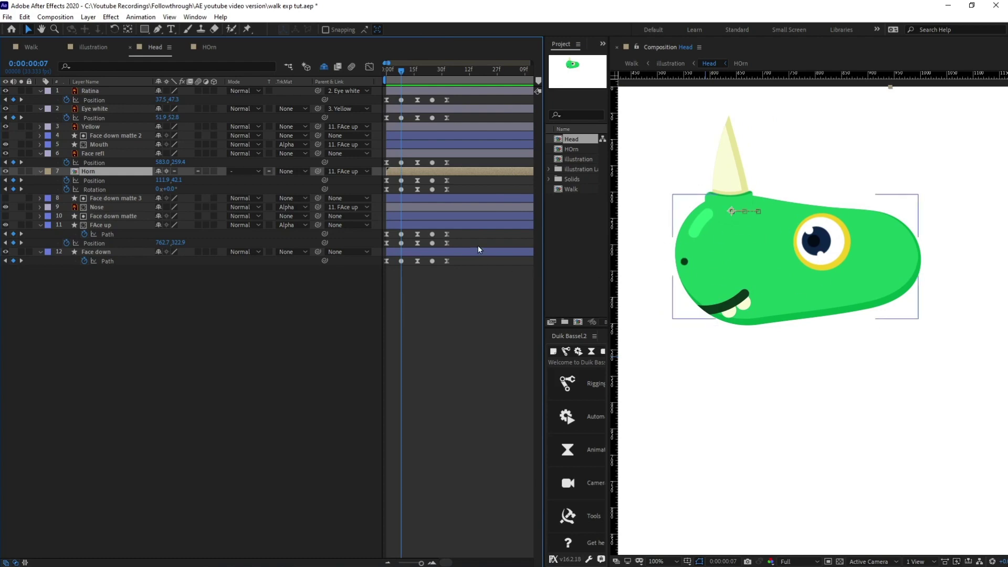
pyautogui.click(121, 174)
pyautogui.moveTo(401, 70); pyautogui.dragTo(434, 89)
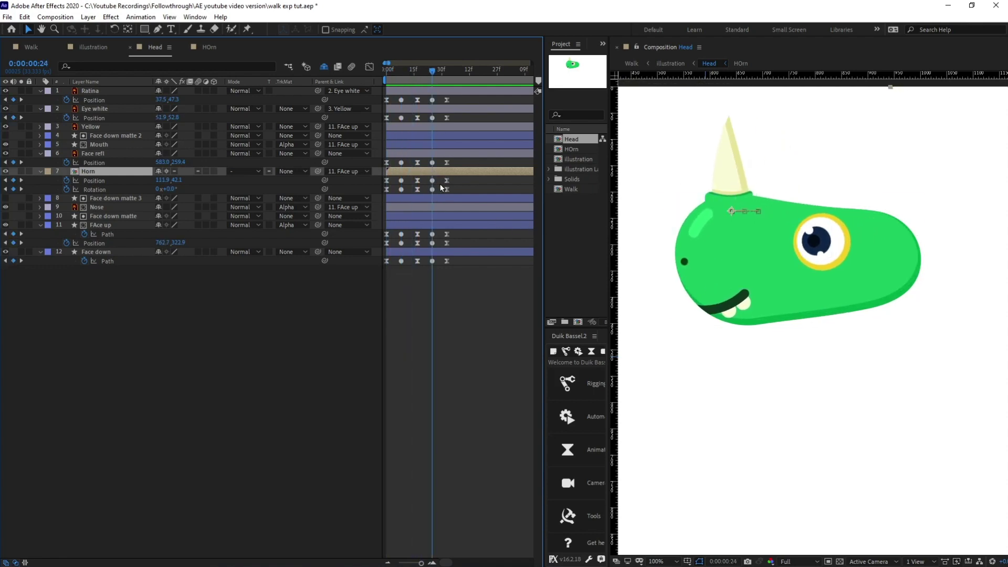
pyautogui.press('k')
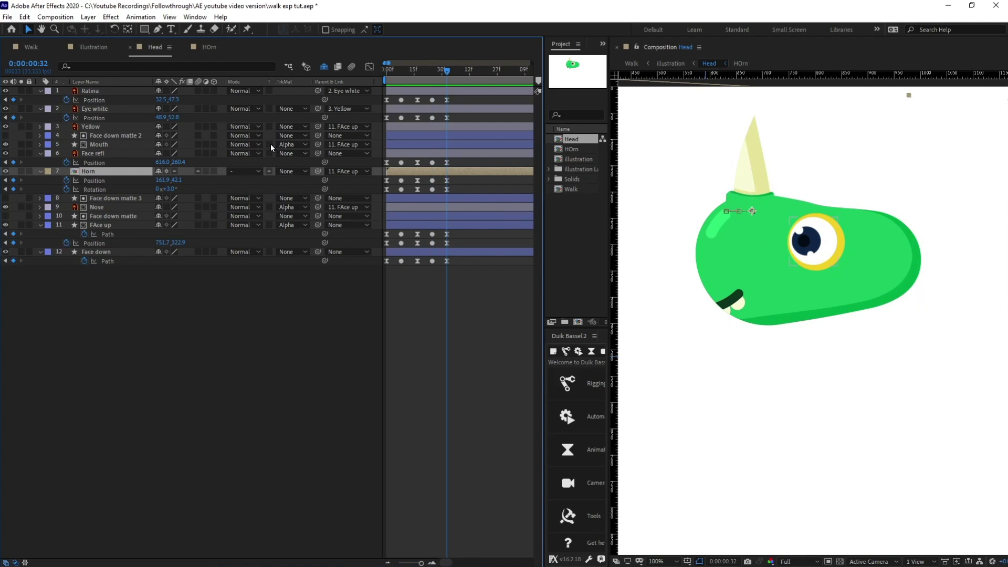
pyautogui.click(124, 109)
pyautogui.press('space')
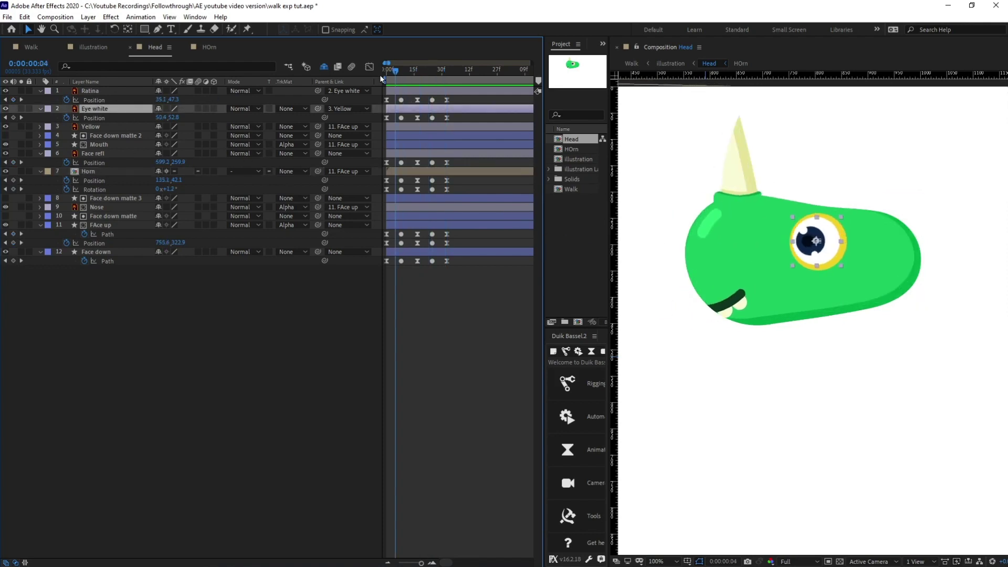
pyautogui.moveTo(391, 84)
pyautogui.mouseDown()
pyautogui.moveTo(419, 84)
pyautogui.moveTo(386, 85)
pyautogui.mouseUp()
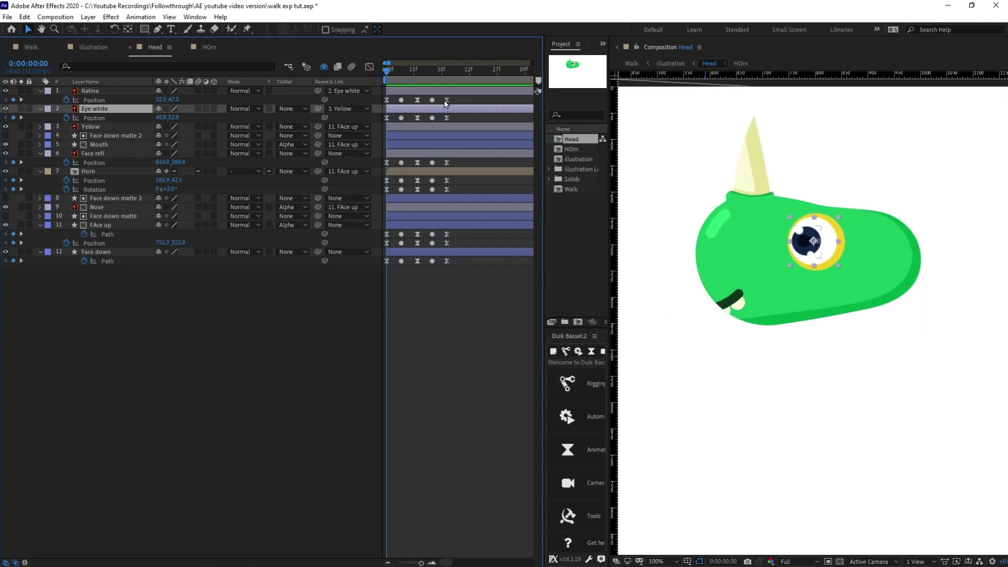
# Enable time remapping on the Head precomp layer in the illustration composition.
pyautogui.click(99, 47)
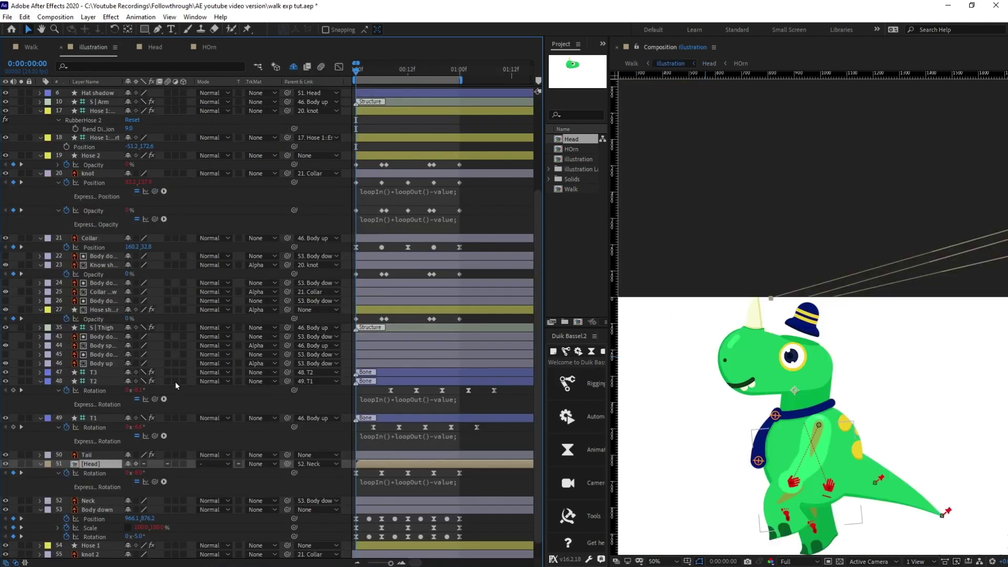
pyautogui.rightClick(96, 467)
pyautogui.moveTo(117, 221)
pyautogui.click(273, 221)
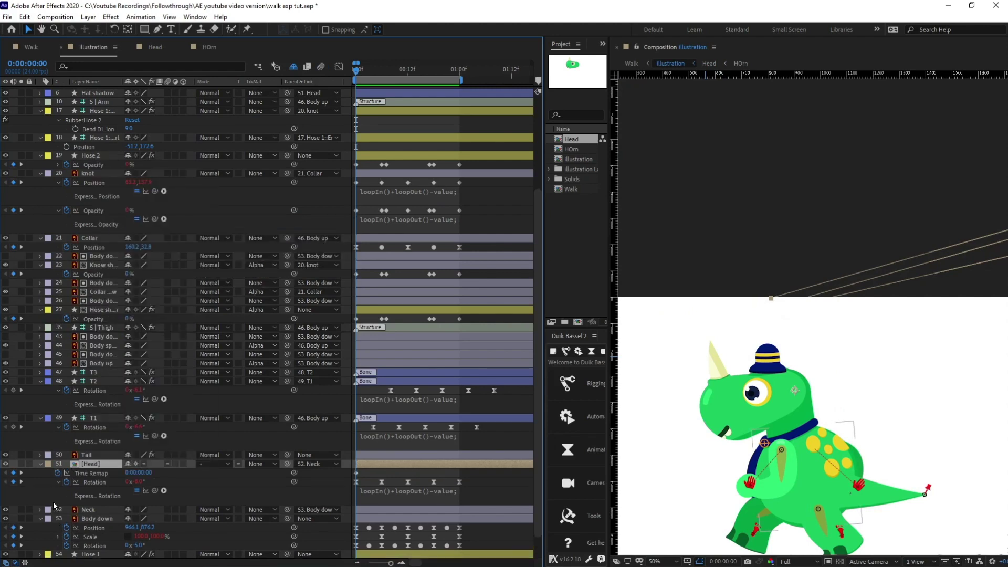
# Add a Time Remap keyframe to the Head layer at 0:00:01:00, where the walk cycle ends.
pyautogui.click(455, 78)
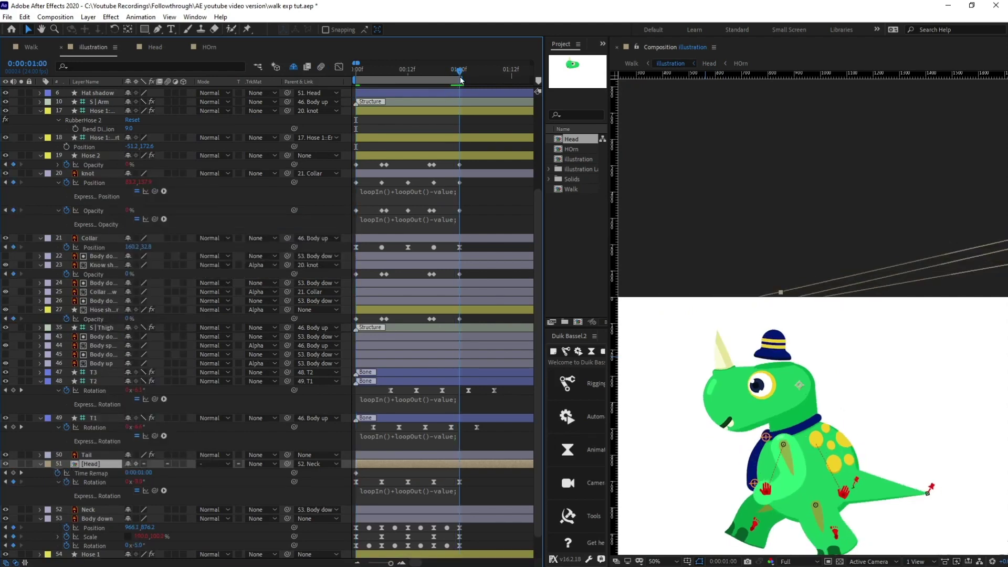
pyautogui.press('-')
pyautogui.press('-')
pyautogui.press('-')
pyautogui.press('-')
pyautogui.press('-')
pyautogui.press('-')
pyautogui.press('-')
pyautogui.press('-')
pyautogui.press('-')
pyautogui.press('-')
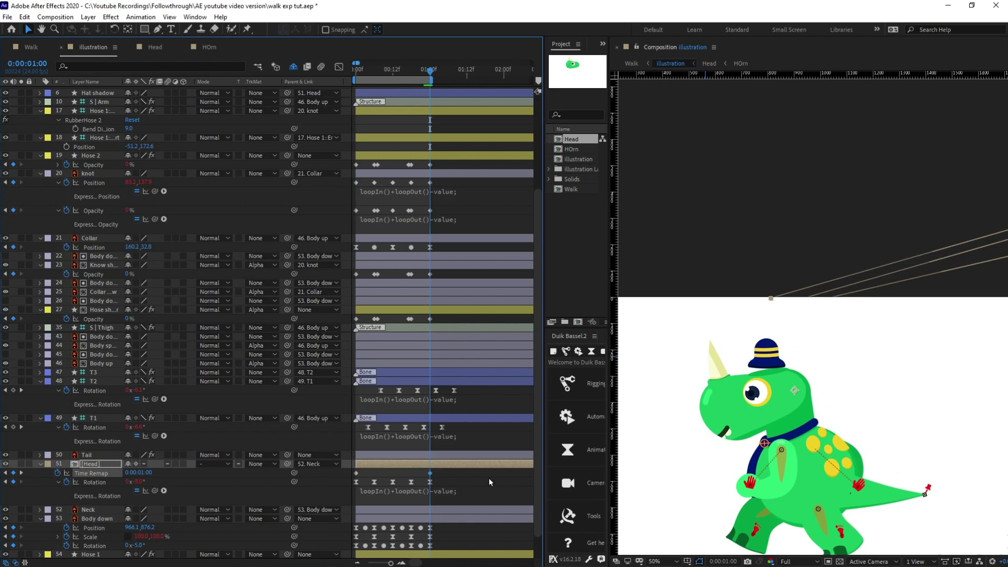
# Delete the Time Remap keyframe at the very end of the Head layer.
pyautogui.click(529, 473)
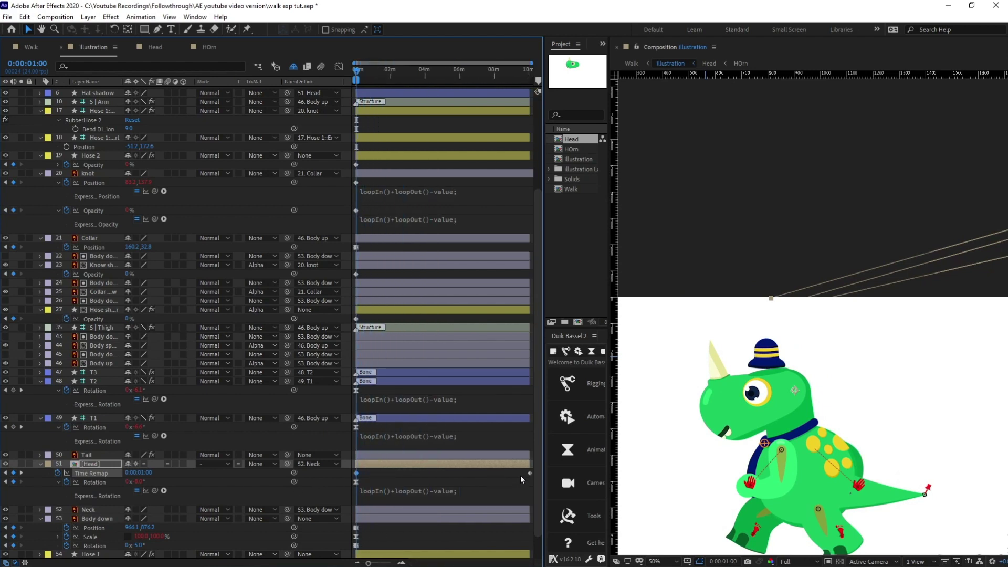
pyautogui.press('Delete')
pyautogui.press('=')
pyautogui.press('=')
pyautogui.press('=')
pyautogui.press('=')
pyautogui.press('=')
pyautogui.press('=')
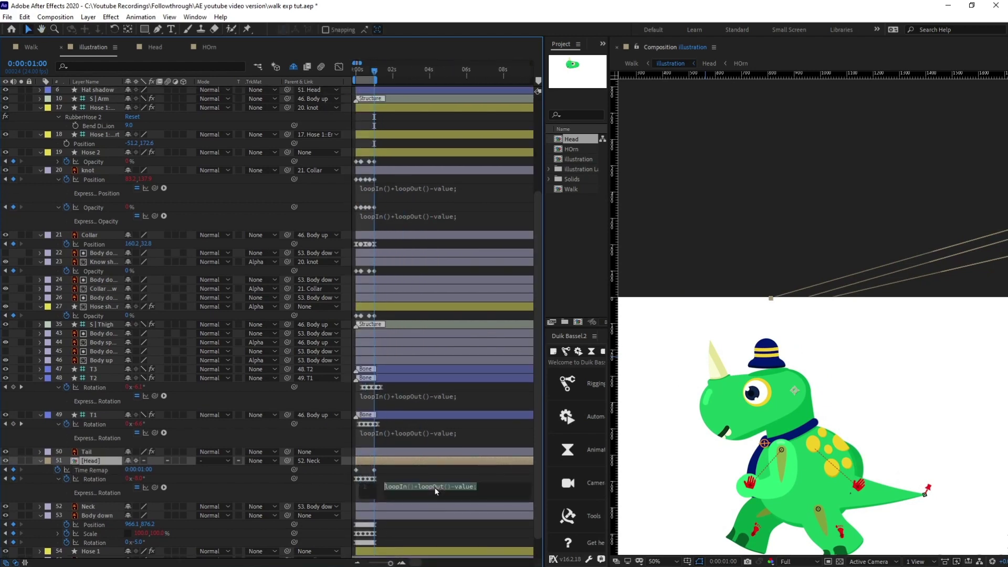
# Add the expression loopIn()+loopOut()-value; from the Head layer's Rotation to its Time Remap property.
pyautogui.click(50, 500)
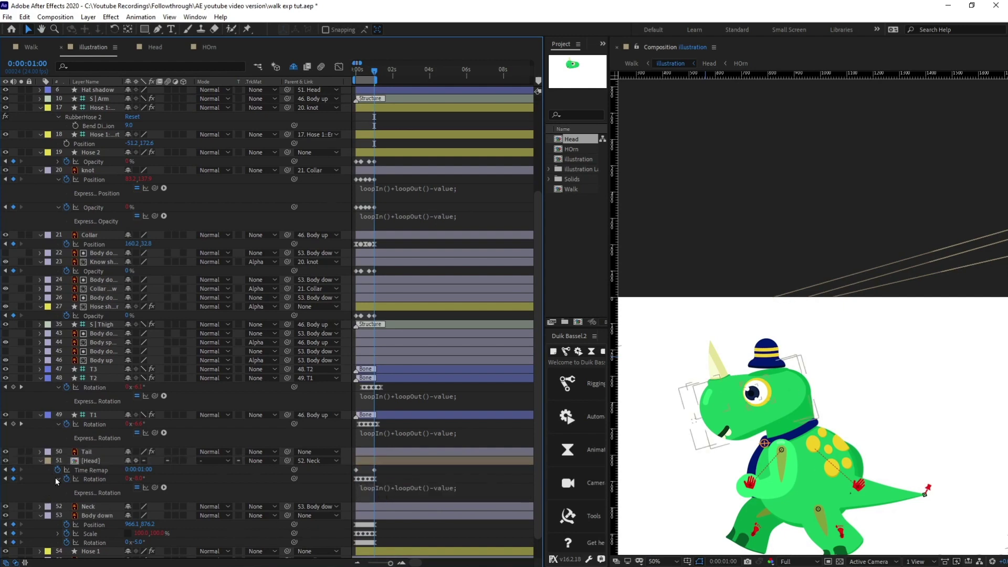
pyautogui.keyDown('alt'); pyautogui.click(57, 470); pyautogui.keyUp('alt')
pyautogui.write('loopIn()+loopOut()-value;')
pyautogui.moveTo(385, 469); pyautogui.dragTo(329, 497)
pyautogui.press('=')
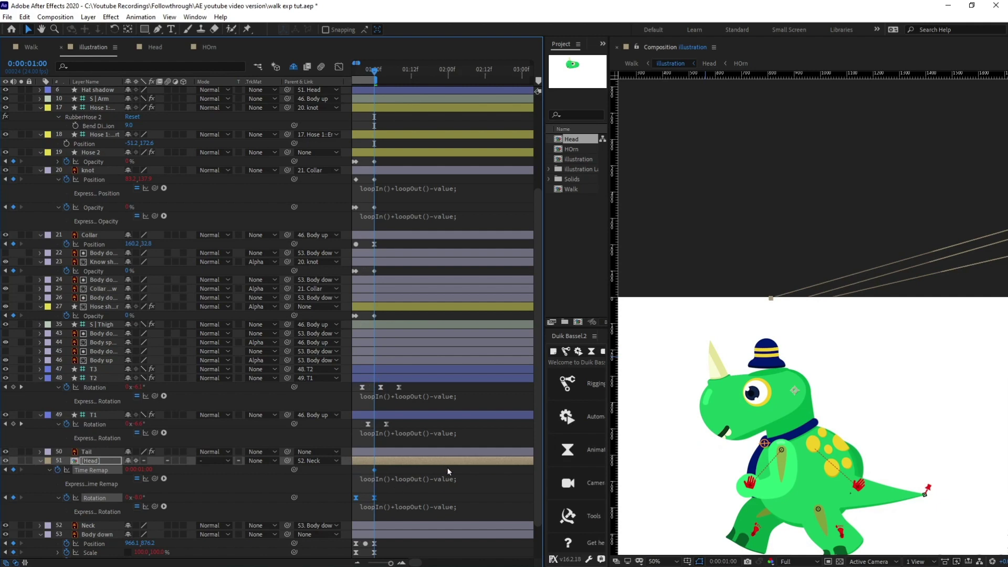
# Shift all of the Head layer's Time Remap and Rotation keyframes so they start at 0:00:00:03.
pyautogui.moveTo(445, 496); pyautogui.dragTo(499, 506)
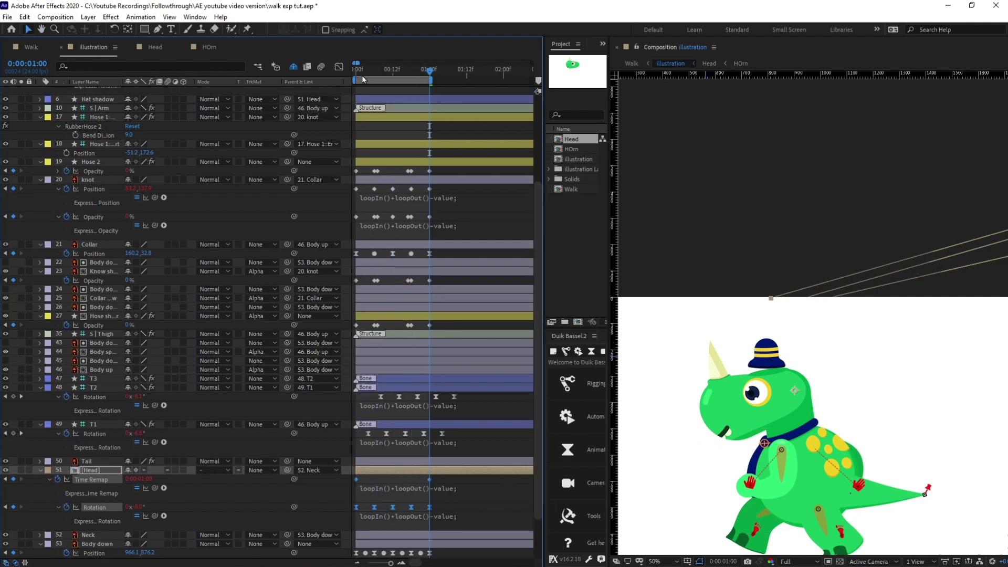
pyautogui.press('Home')
pyautogui.press('-')
pyautogui.press('pagedown')
pyautogui.press('pagedown')
pyautogui.press('pagedown')
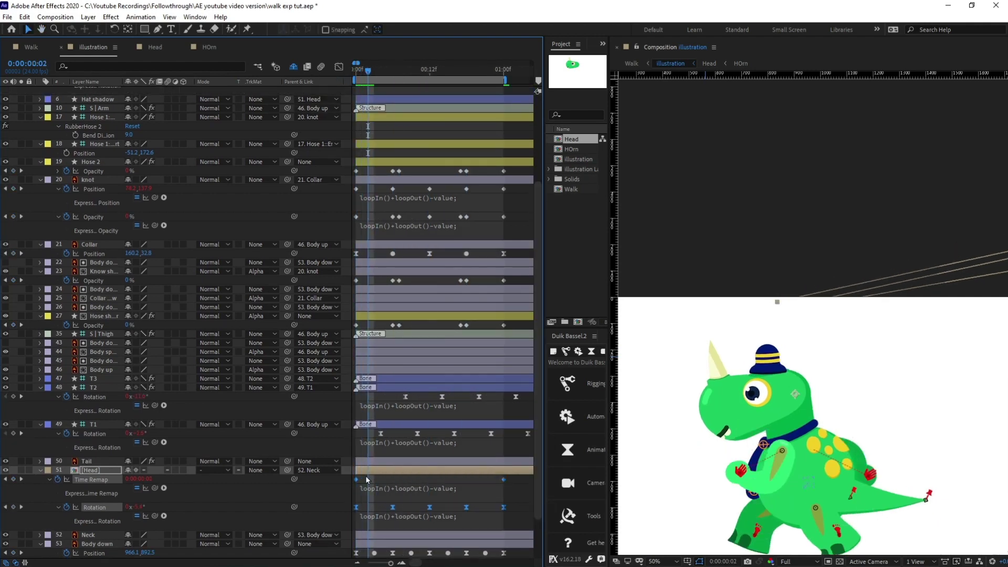
pyautogui.moveTo(404, 491); pyautogui.dragTo(398, 493)
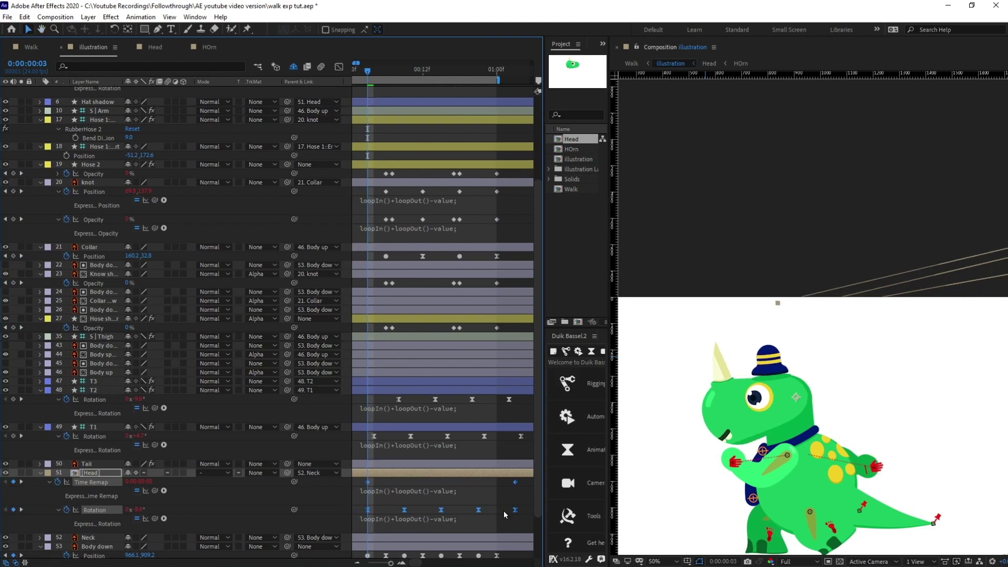
# Delay only the Head layer's Rotation keyframes to start at 0:00:00:05 and preview the walk cycle.
pyautogui.moveTo(523, 507); pyautogui.dragTo(375, 524)
pyautogui.press('pagedown')
pyautogui.press('pagedown')
pyautogui.press('-')
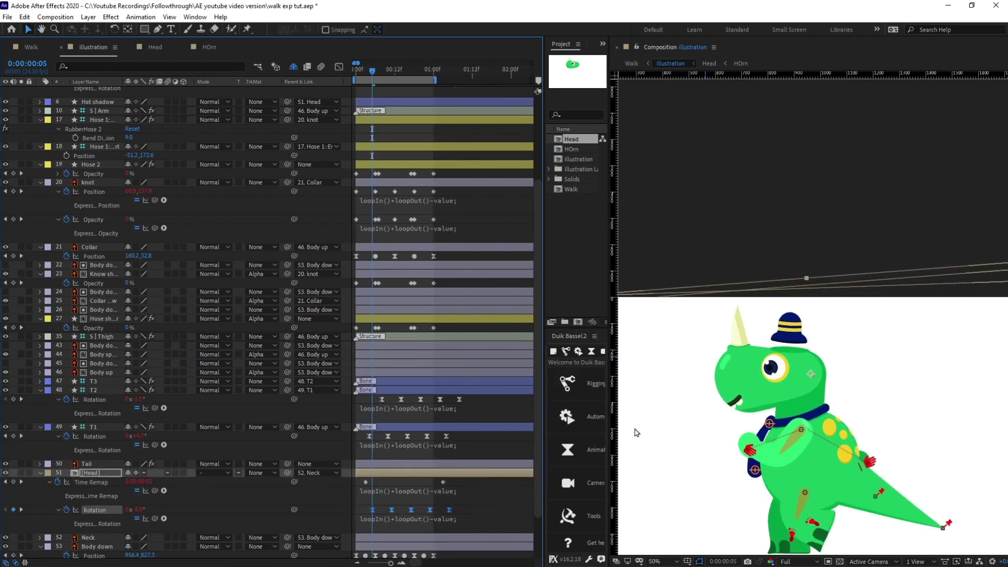
pyautogui.press('space')
pyautogui.rightClick(792, 385)
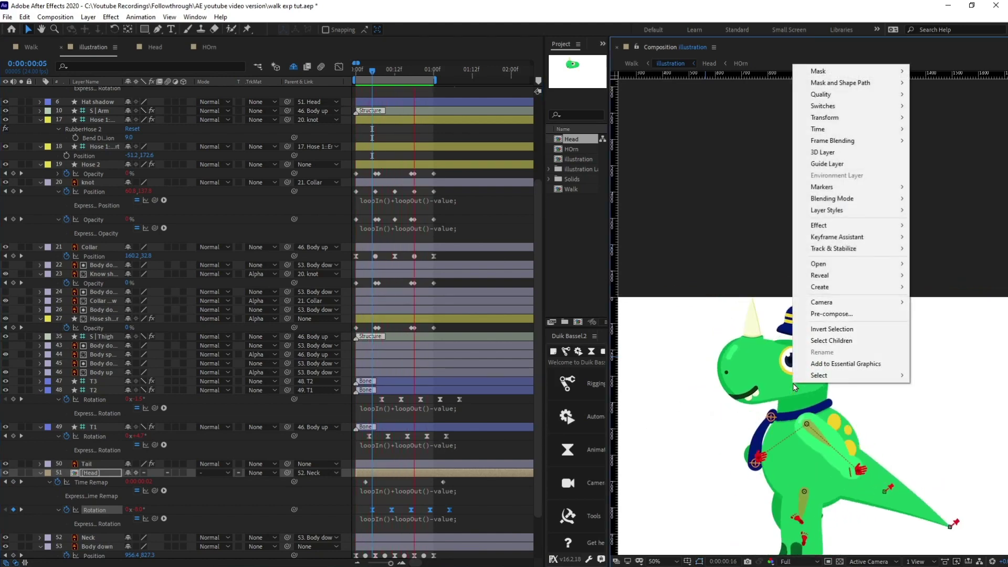
pyautogui.click(405, 12)
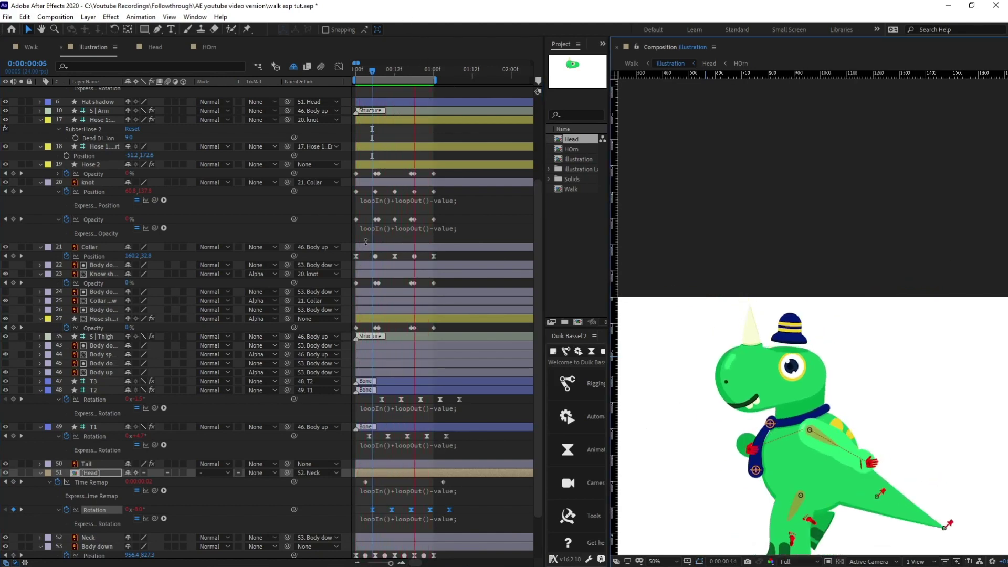
# Try shifting the Hat layer's X Position, Y Position and Rotation keyframes together so the first ones start at 0:00:00:05.
pyautogui.moveTo(372, 72); pyautogui.dragTo(366, 77)
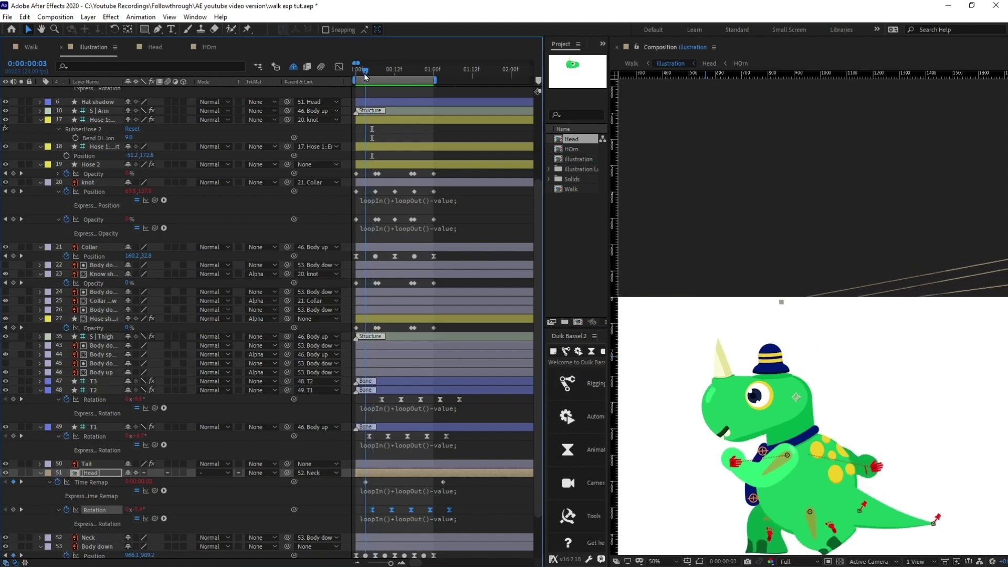
pyautogui.scroll(-3, 185, 510)
pyautogui.click(115, 421)
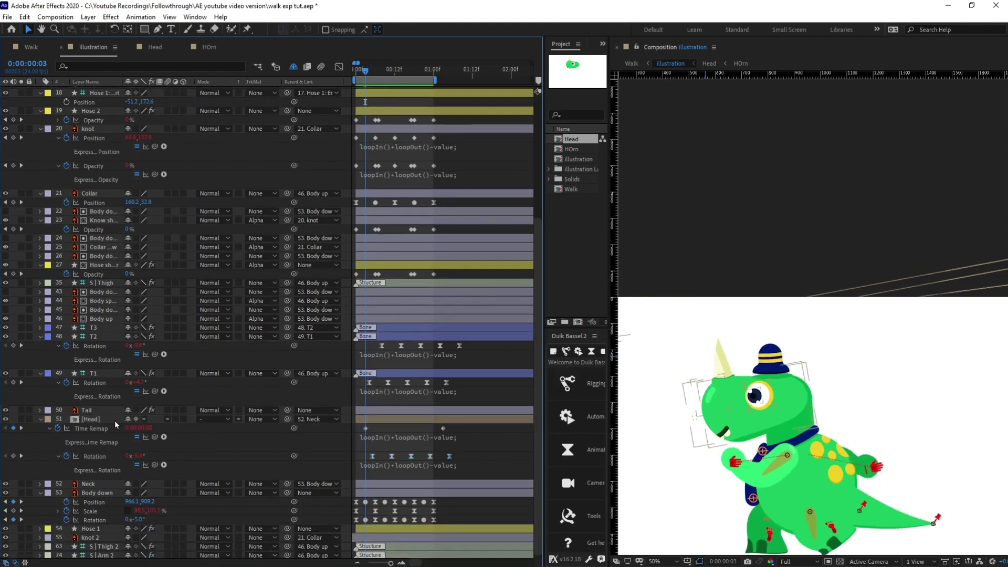
pyautogui.scroll(10, 390, 430)
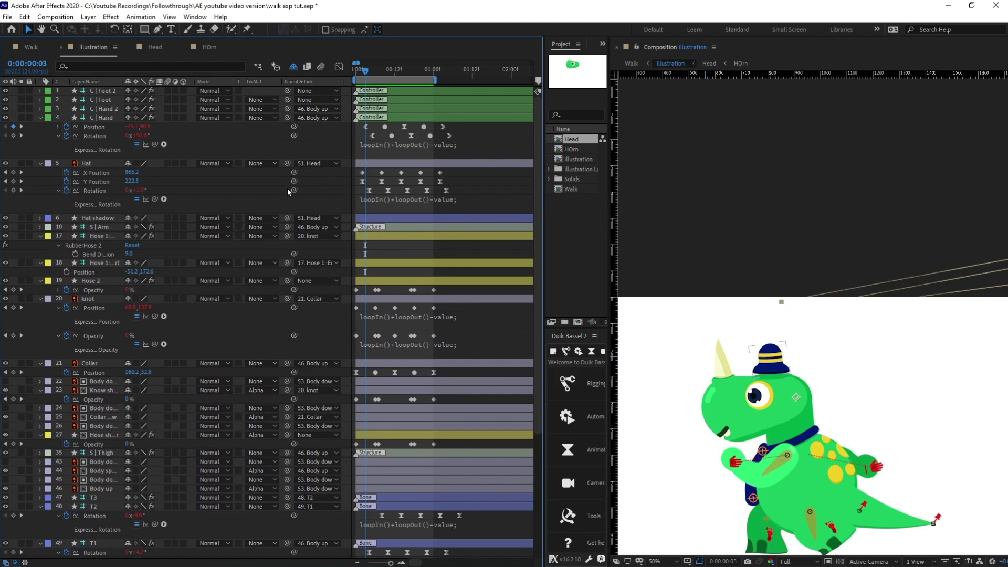
pyautogui.press('=')
pyautogui.press('=')
pyautogui.moveTo(455, 169); pyautogui.dragTo(391, 182)
pyautogui.press('pagedown')
pyautogui.press('pagedown')
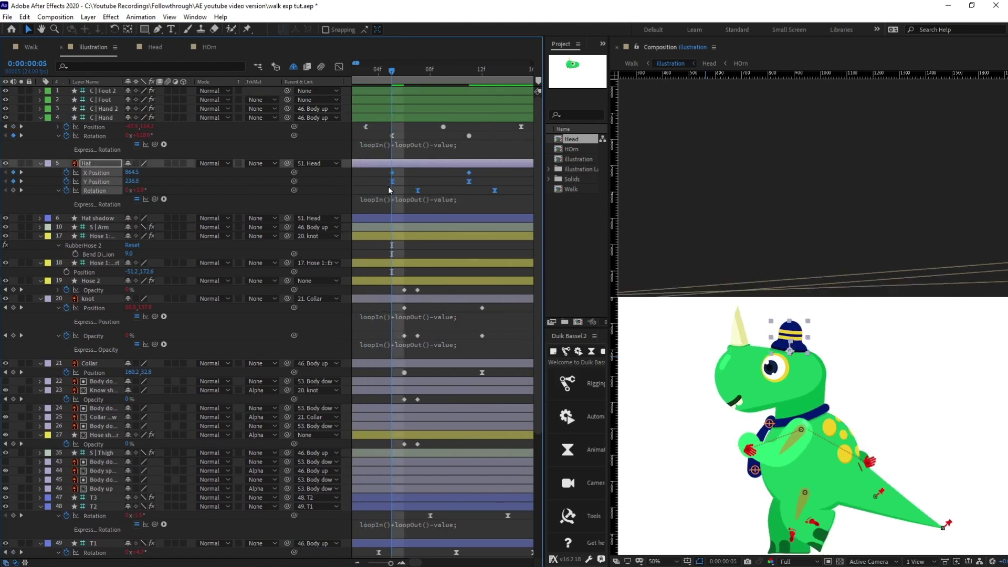
# Preview the walk cycle with the delayed hat motion and undo the last shift of the Hat layer's keyframes.
pyautogui.press('-')
pyautogui.press('-')
pyautogui.press('space')
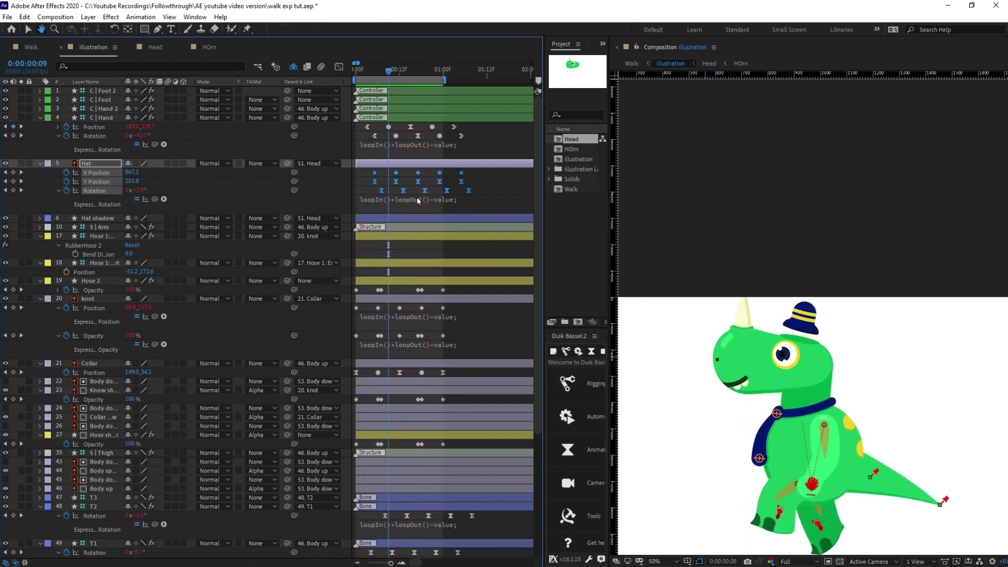
pyautogui.press('space')
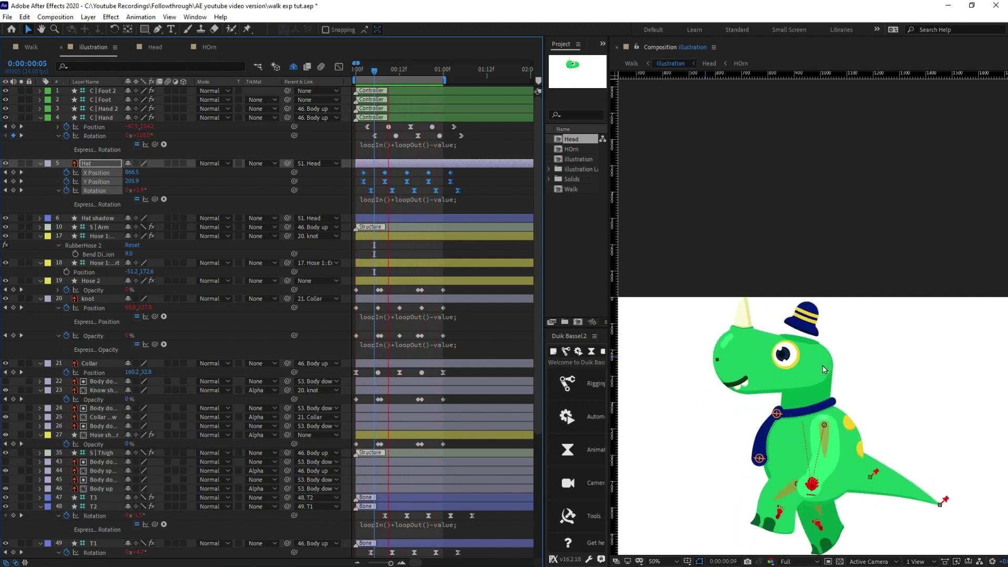
# Look over the staggered keyframes across the illustration layers and clear the Hat keyframe selection.
pyautogui.scroll(-2, 825, 368)
pyautogui.scroll(2, 826, 372)
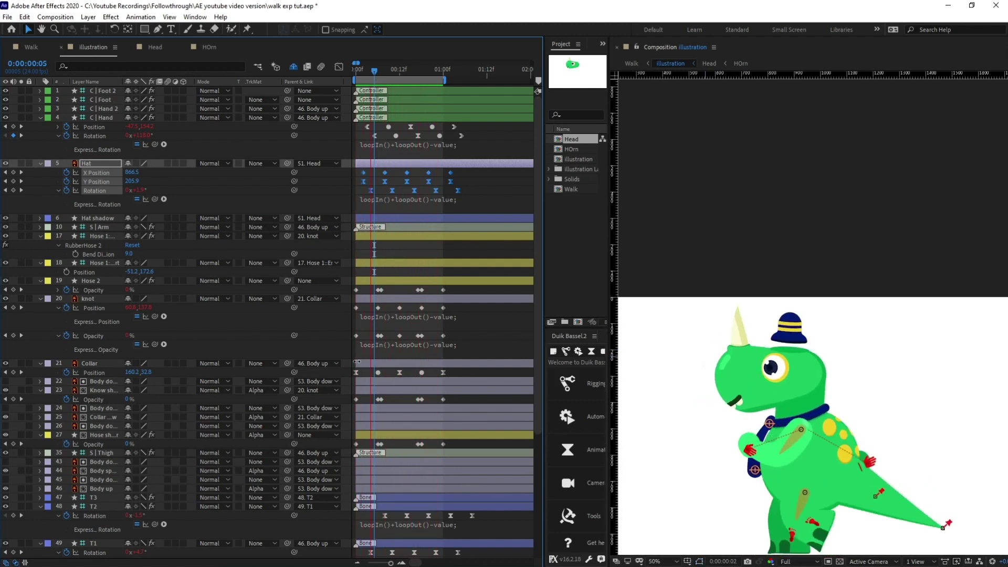
pyautogui.scroll(-1, 464, 458)
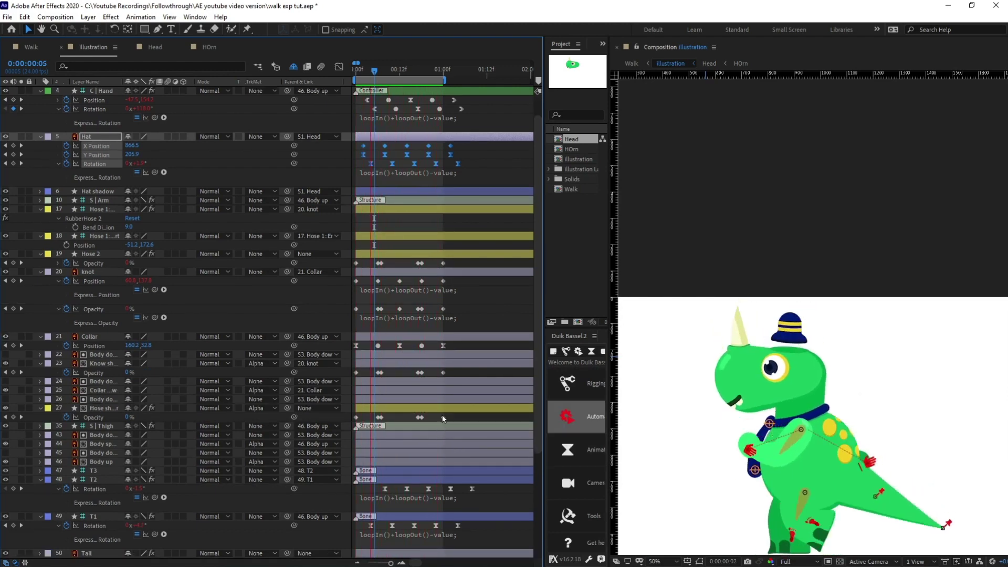
pyautogui.click(440, 220)
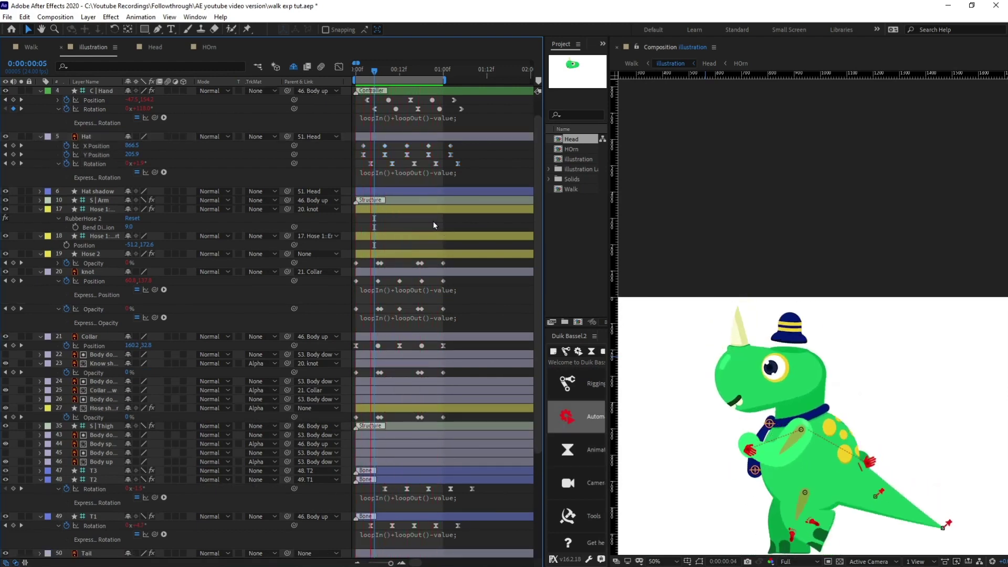